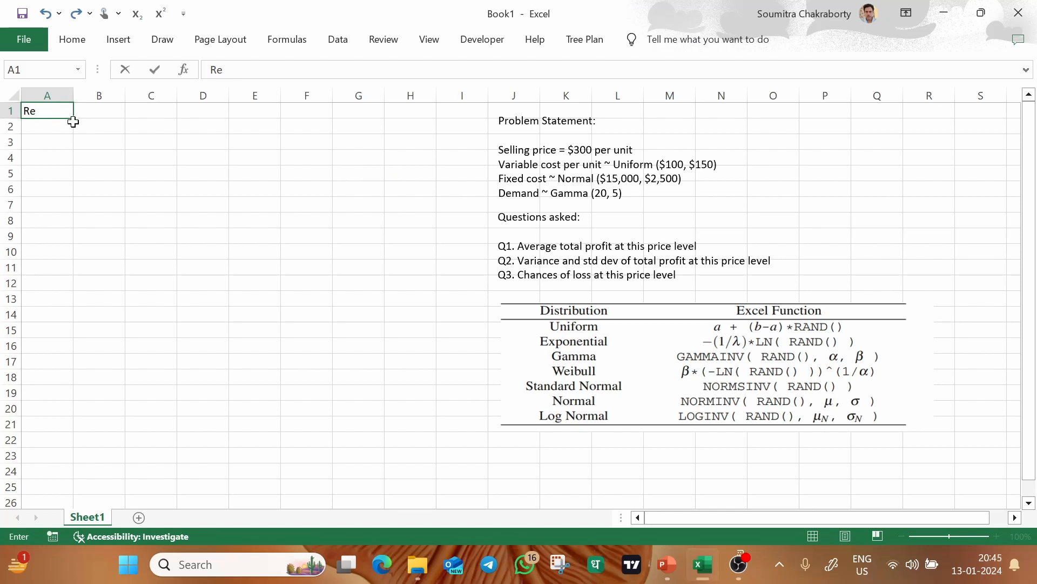
- Move the Problem Statement and Questions asked text boxes closer to the data area, starting around column I
{"action": "left_click", "coordinate": [111, 120]}
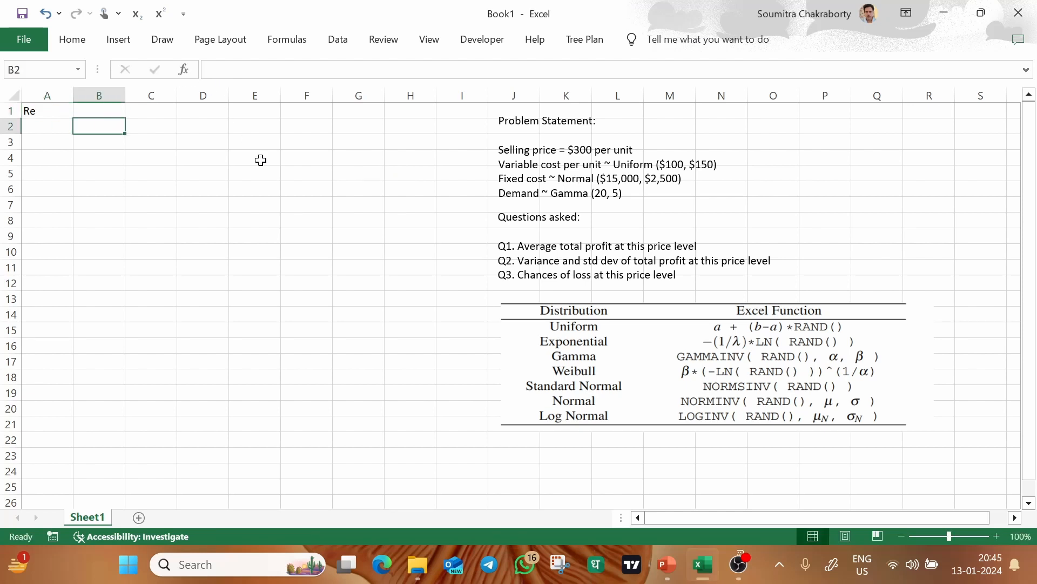
{"action": "scroll", "coordinate": [261, 159], "scroll_direction": "up", "scroll_amount": 3}
{"action": "scroll", "coordinate": [261, 160], "scroll_direction": "up", "scroll_amount": 2}
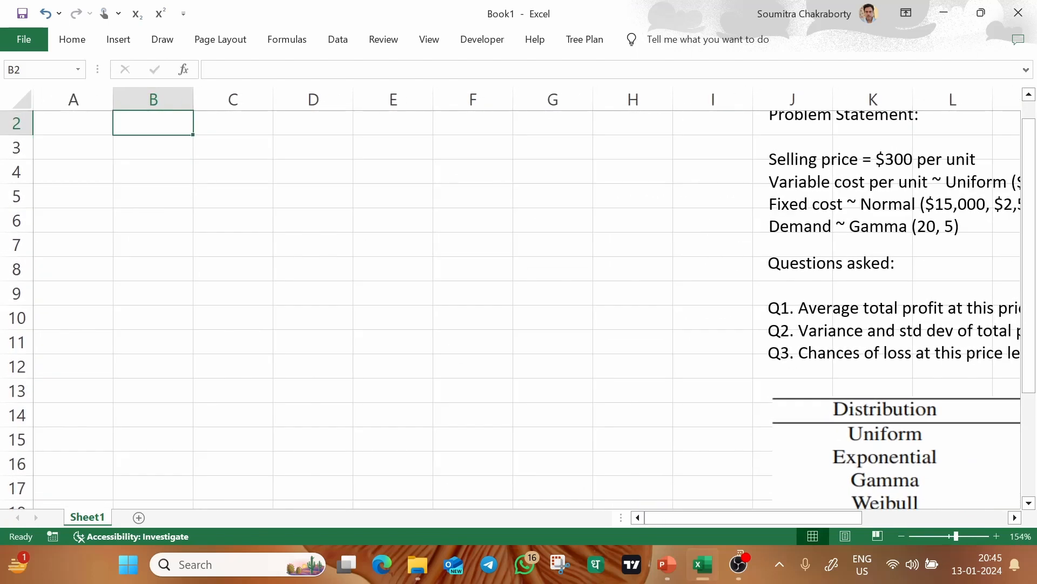
{"action": "left_click", "coordinate": [757, 208]}
{"action": "left_click_drag", "start_coordinate": [756, 208], "coordinate": [665, 240]}
{"action": "left_click", "coordinate": [779, 308]}
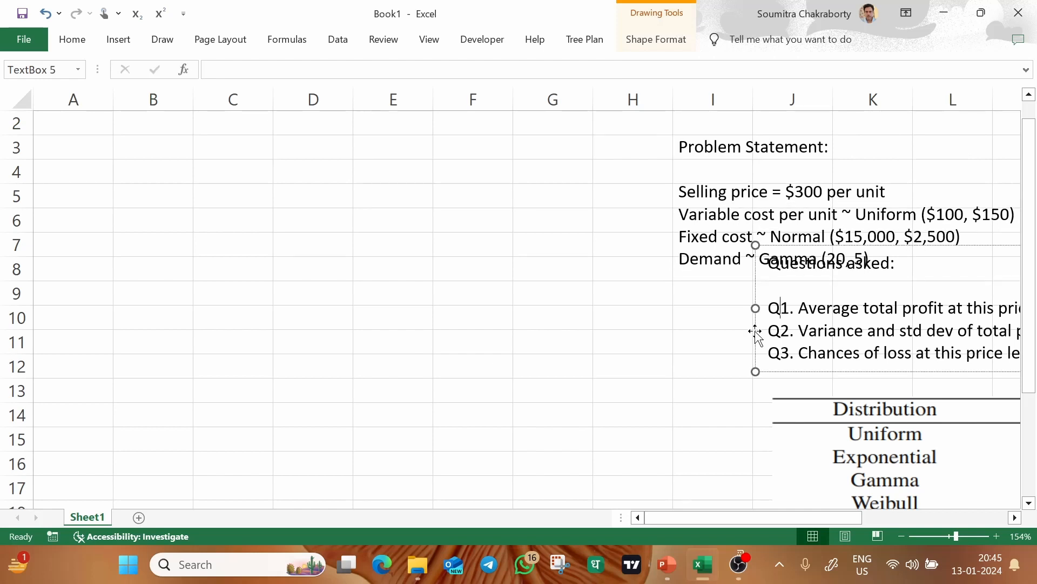
{"action": "left_click_drag", "start_coordinate": [755, 331], "coordinate": [660, 355]}
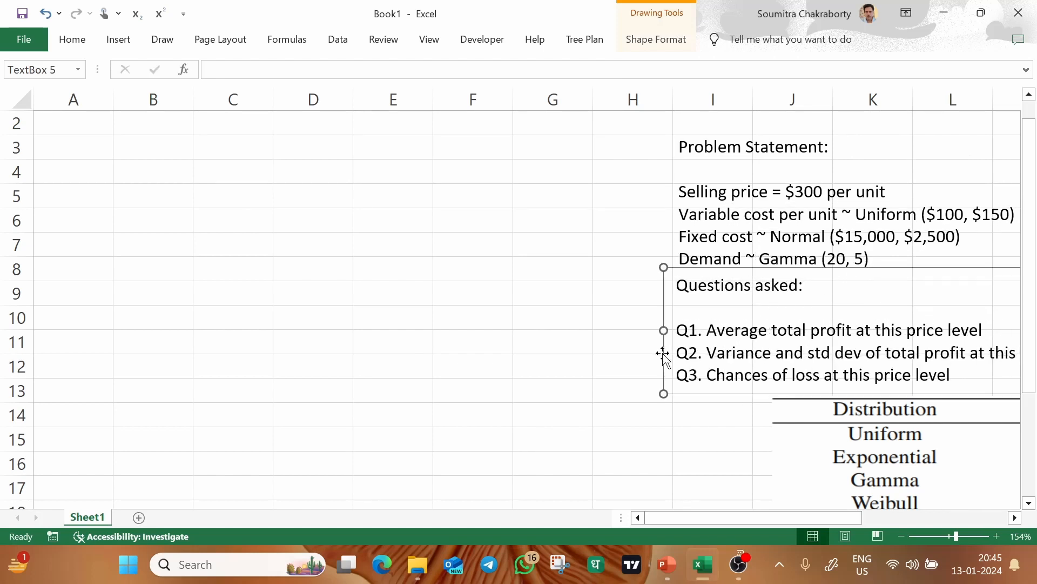
{"action": "left_click", "coordinate": [435, 189]}
- Complete the heading in A1 as "Replication #" and widen column A to fit it
{"action": "left_click", "coordinate": [78, 125]}
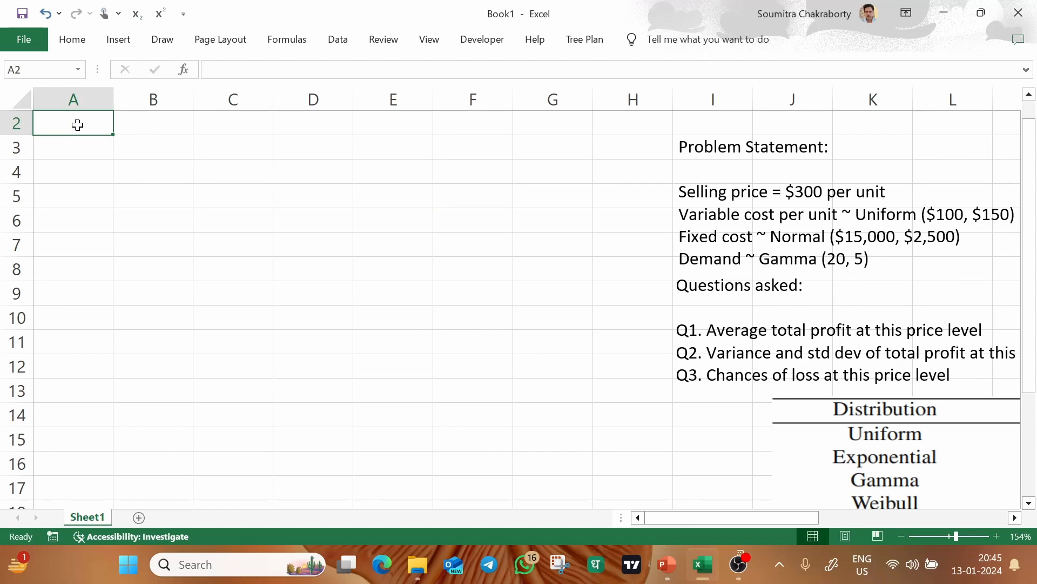
{"action": "scroll", "coordinate": [77, 125], "scroll_direction": "up", "scroll_amount": 1}
{"action": "left_click", "coordinate": [76, 125]}
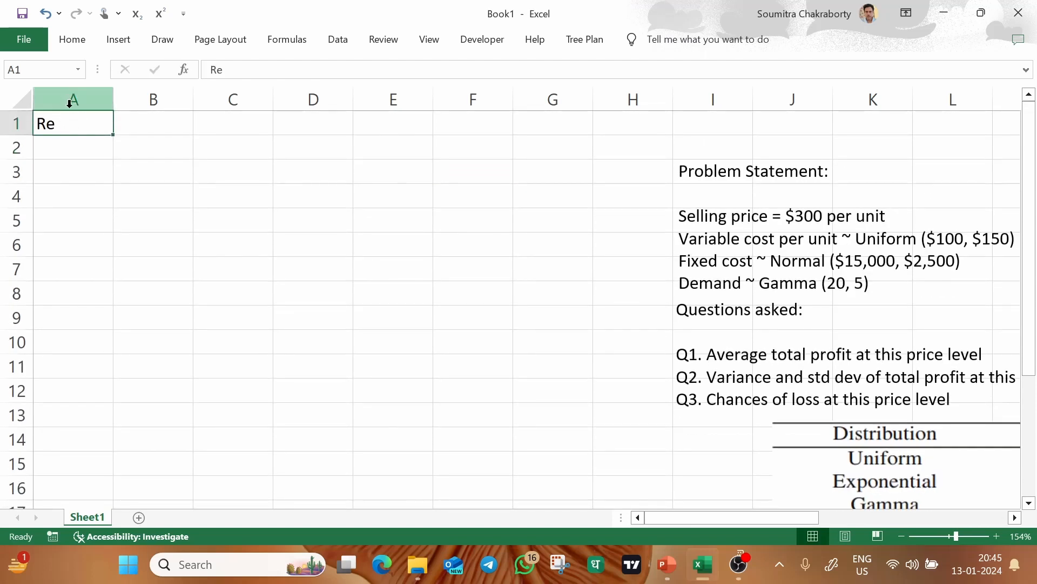
{"action": "double_click", "coordinate": [74, 123]}
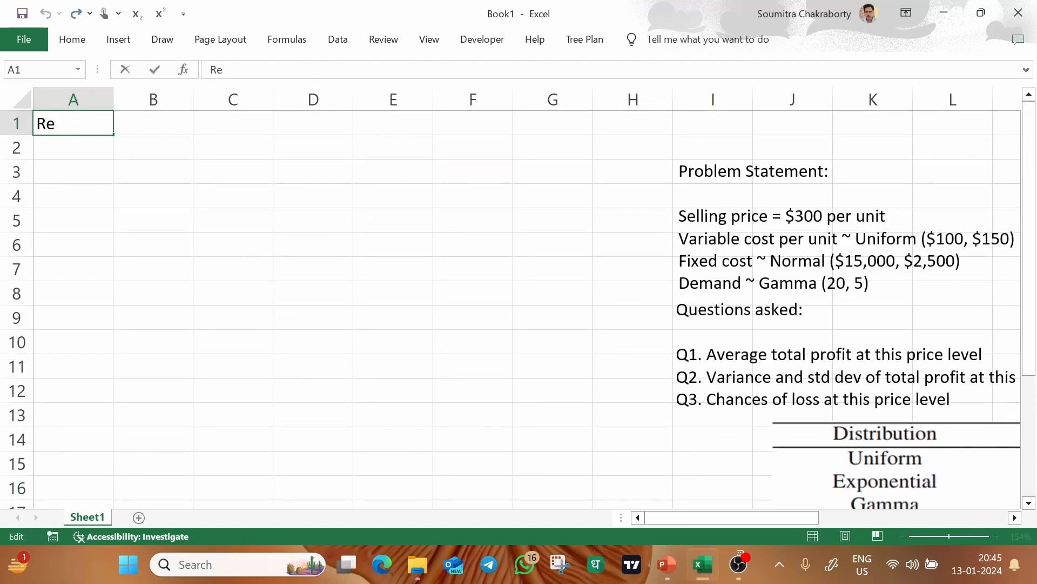
{"action": "type", "text": "plication "}
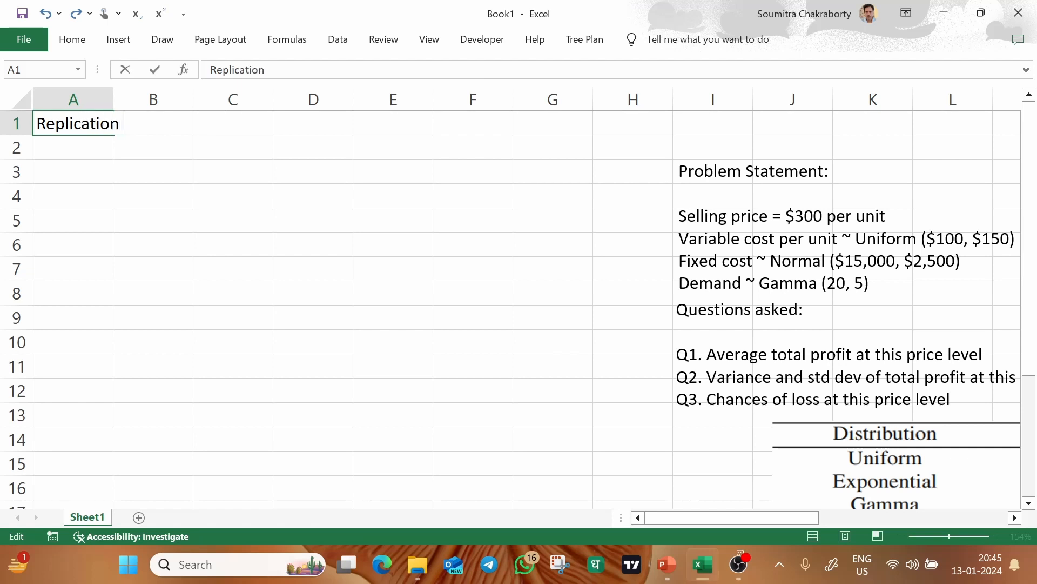
{"action": "type", "text": "#"}
{"action": "key", "text": "Return"}
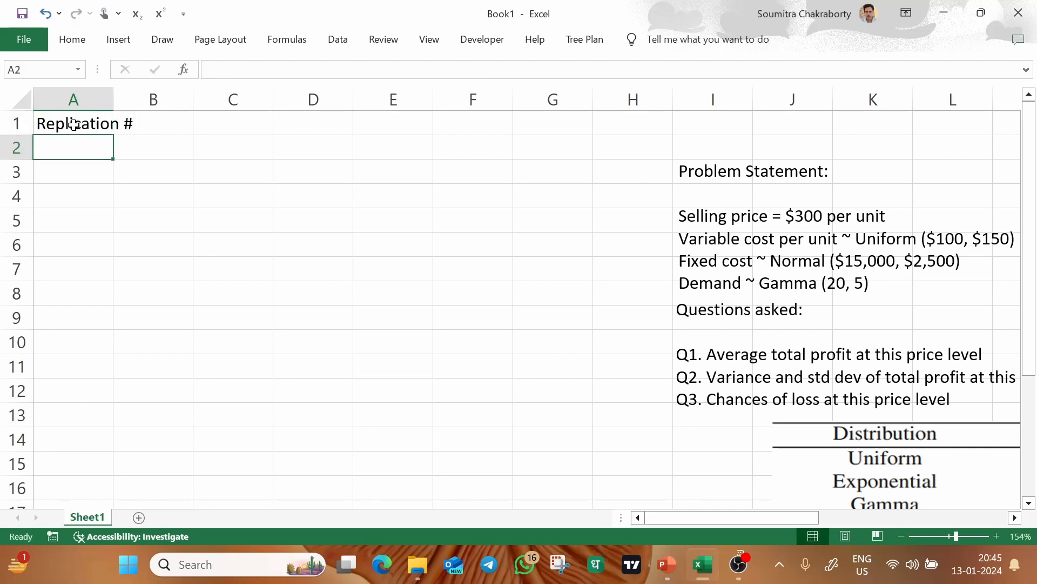
{"action": "left_click_drag", "start_coordinate": [113, 100], "coordinate": [145, 105]}
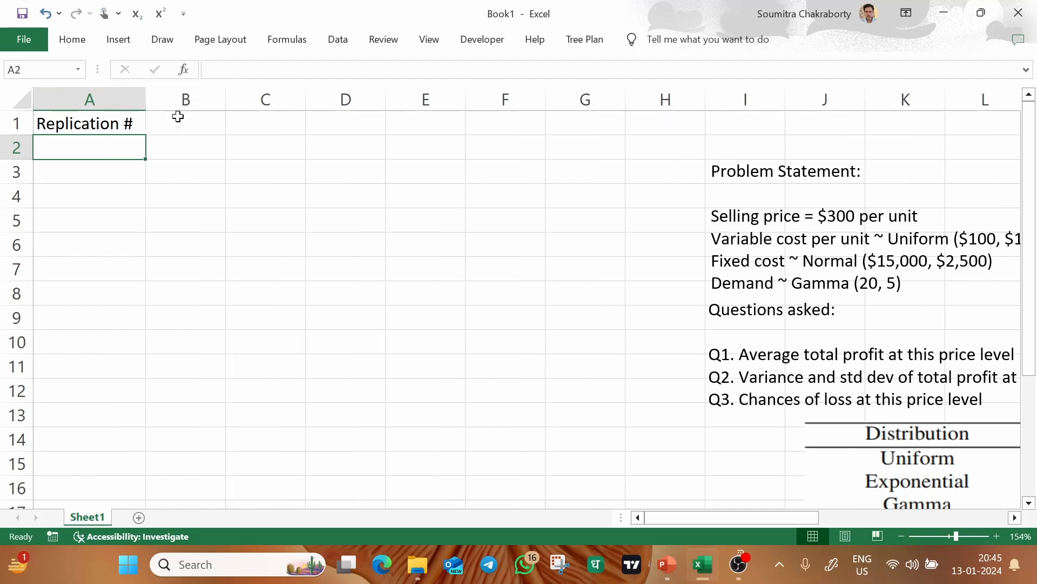
- Enter the variable headings s, v, Q and F in cells B1 through E1
{"action": "left_click", "coordinate": [179, 117]}
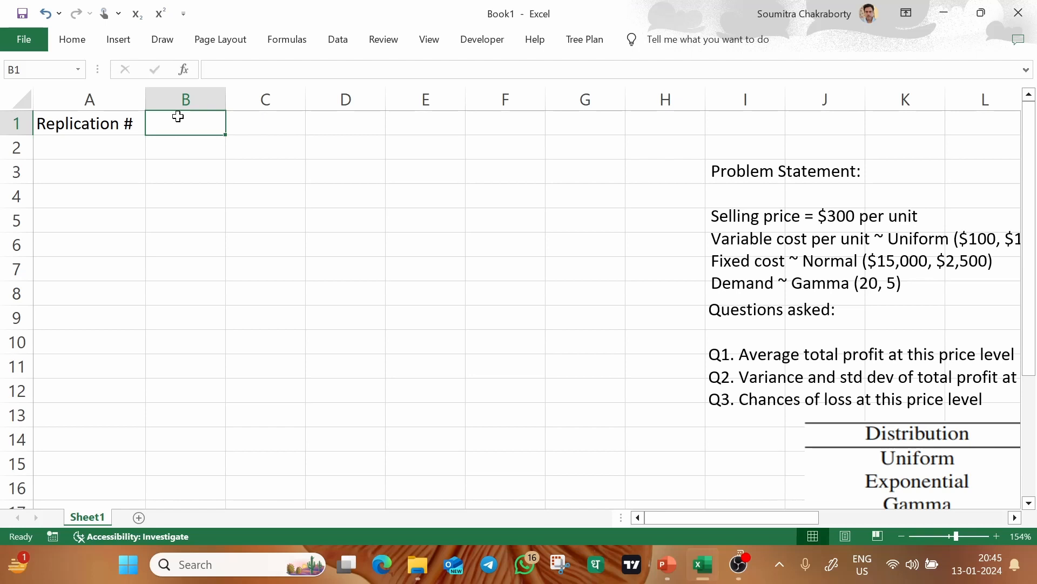
{"action": "type", "text": "s"}
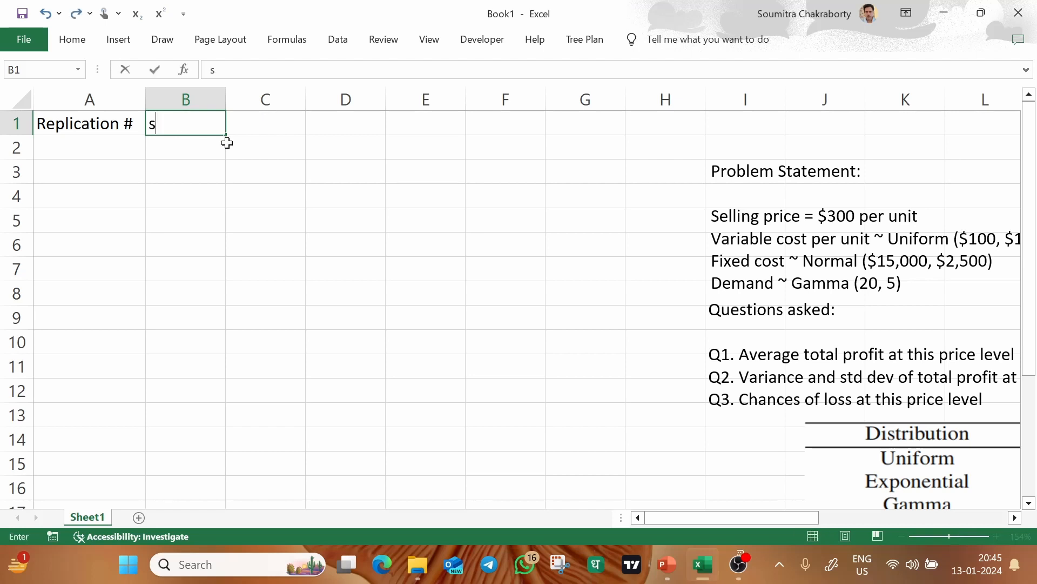
{"action": "left_click", "coordinate": [257, 129]}
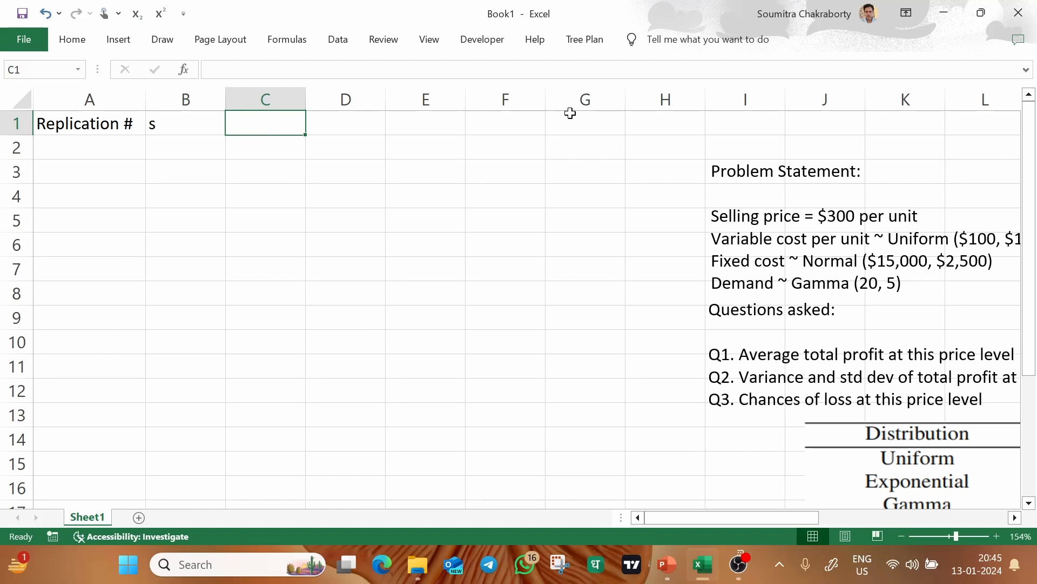
{"action": "type", "text": "v"}
{"action": "left_click", "coordinate": [377, 133]}
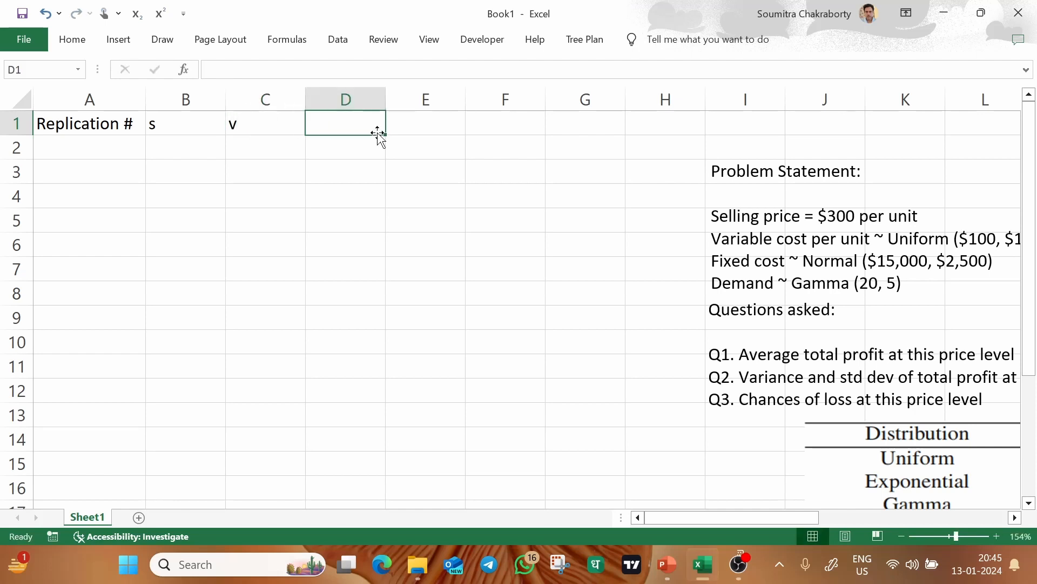
{"action": "type", "text": "Q"}
{"action": "key", "text": "Tab"}
{"action": "type", "text": "F"}
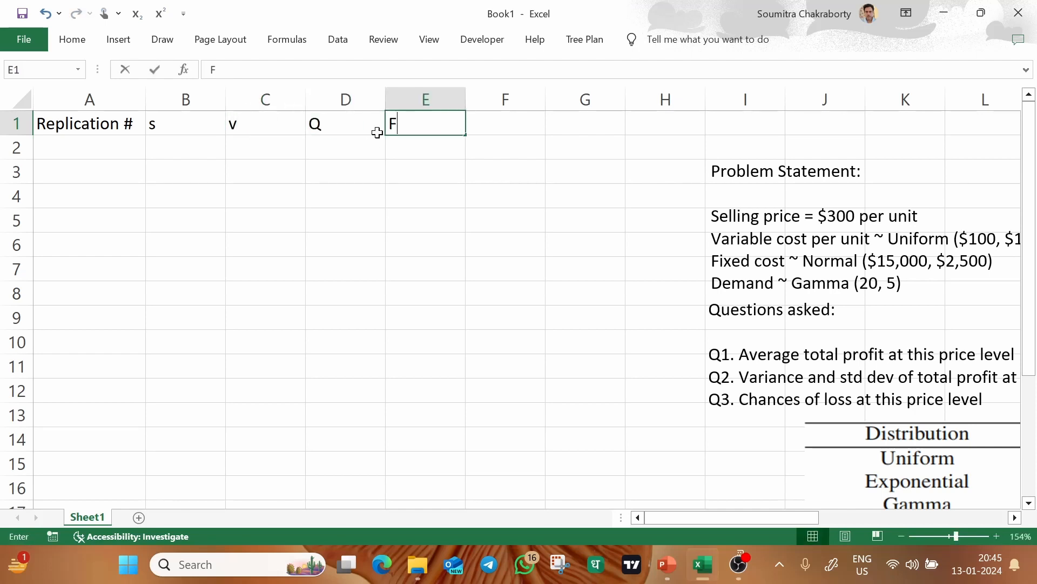
- Enter the total profit heading "TP = (s - v)Q - F" in F1
{"action": "key", "text": "Tab"}
{"action": "type", "text": "TP"}
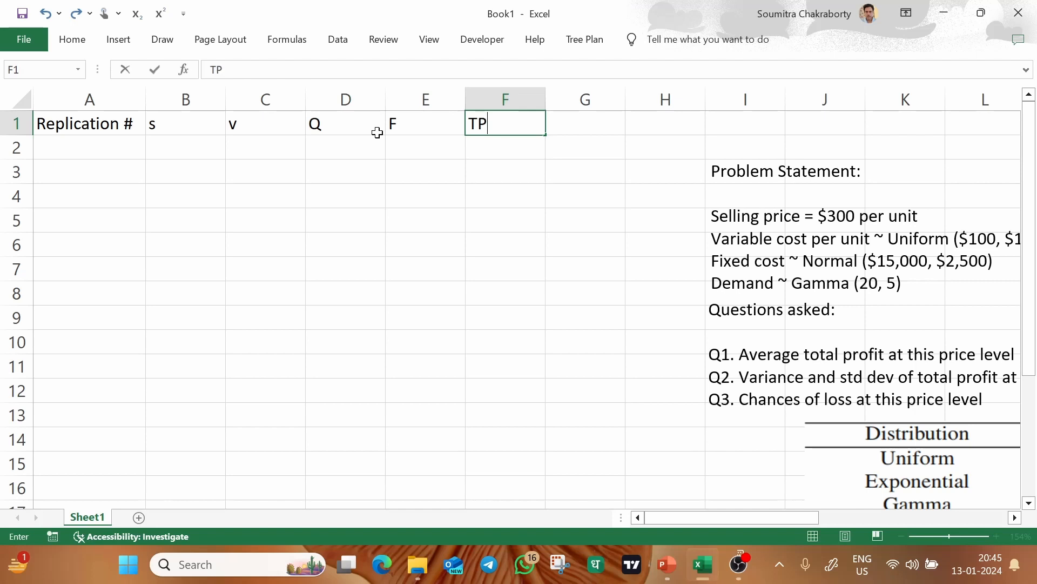
{"action": "type", "text": " = (s - v)Q"}
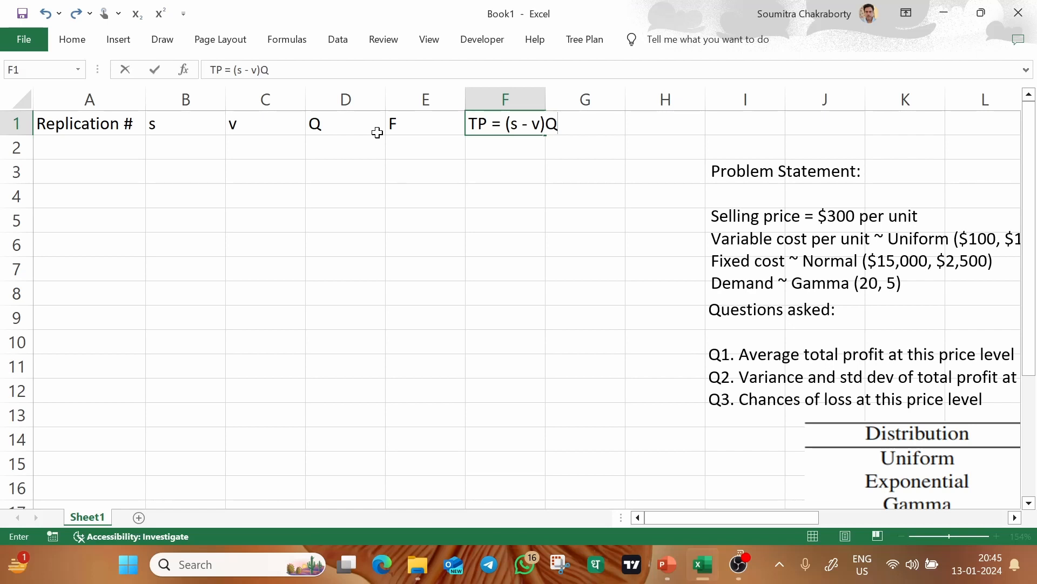
{"action": "type", "text": " - F"}
{"action": "key", "text": "Return"}
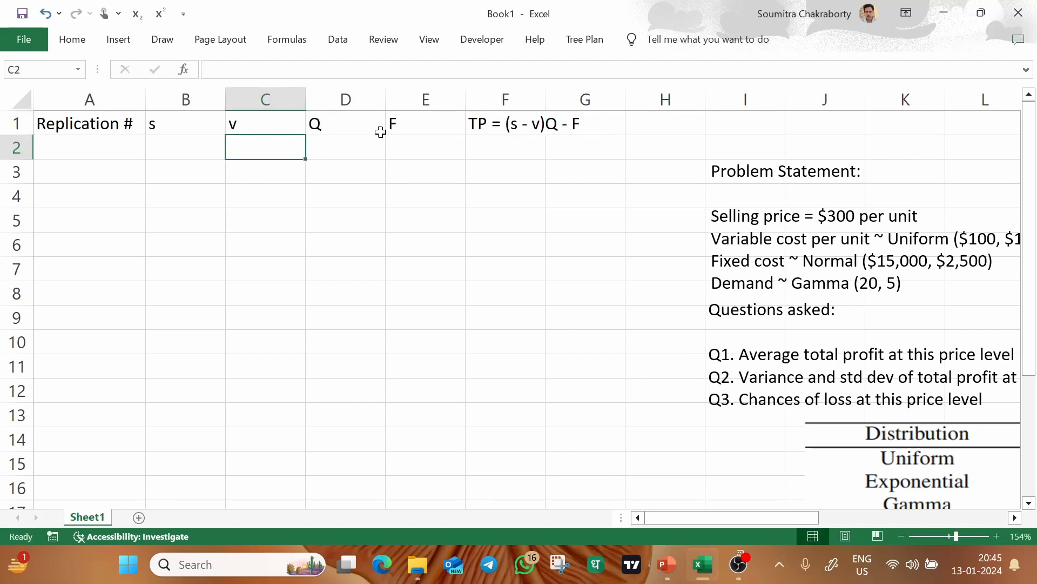
- Widen column F to fit its heading and move the Problem Statement text box next to the table, around column G
{"action": "left_click_drag", "start_coordinate": [550, 97], "coordinate": [598, 99]}
{"action": "left_click", "coordinate": [804, 215]}
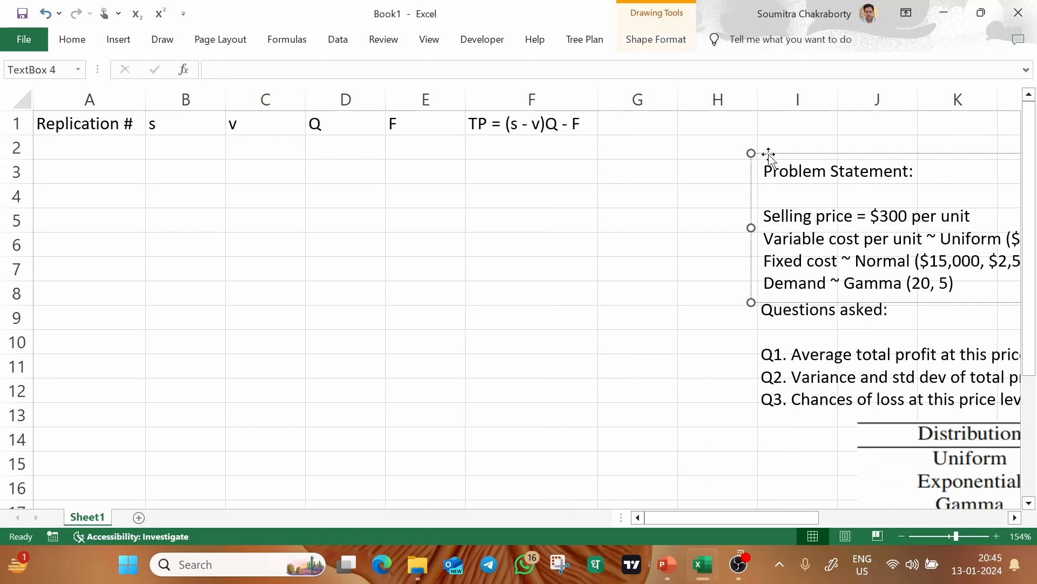
{"action": "left_click_drag", "start_coordinate": [762, 153], "coordinate": [650, 157]}
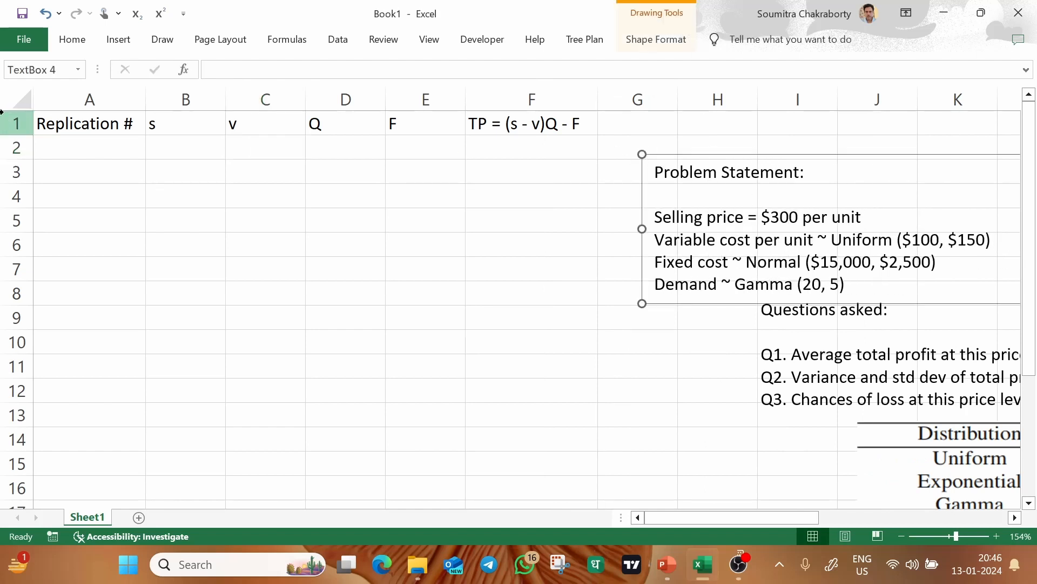
- Enter replication number 1 in A2 and the selling price 300 from the problem statement in B2
{"action": "left_click", "coordinate": [71, 151]}
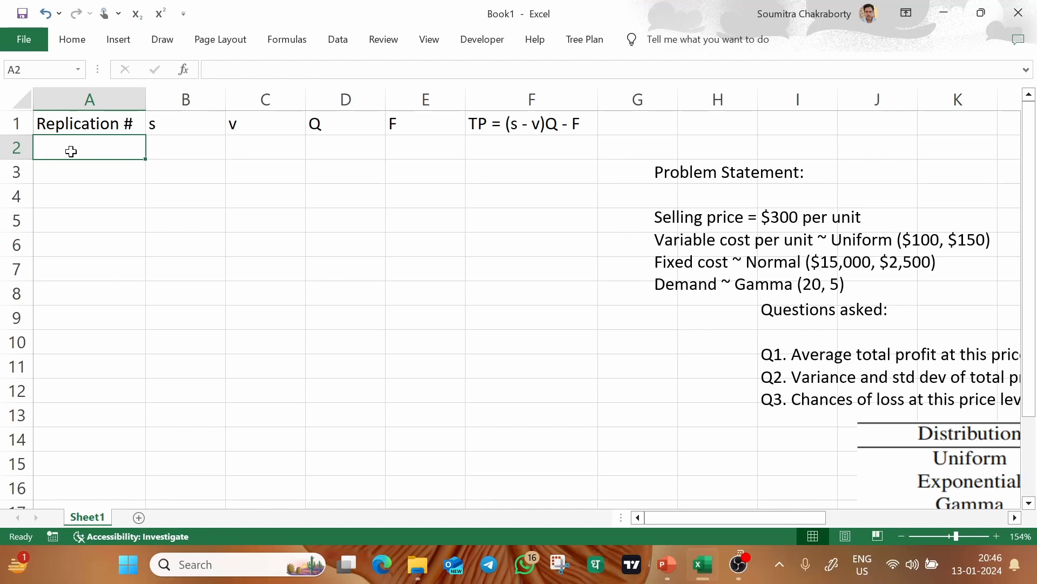
{"action": "type", "text": "1"}
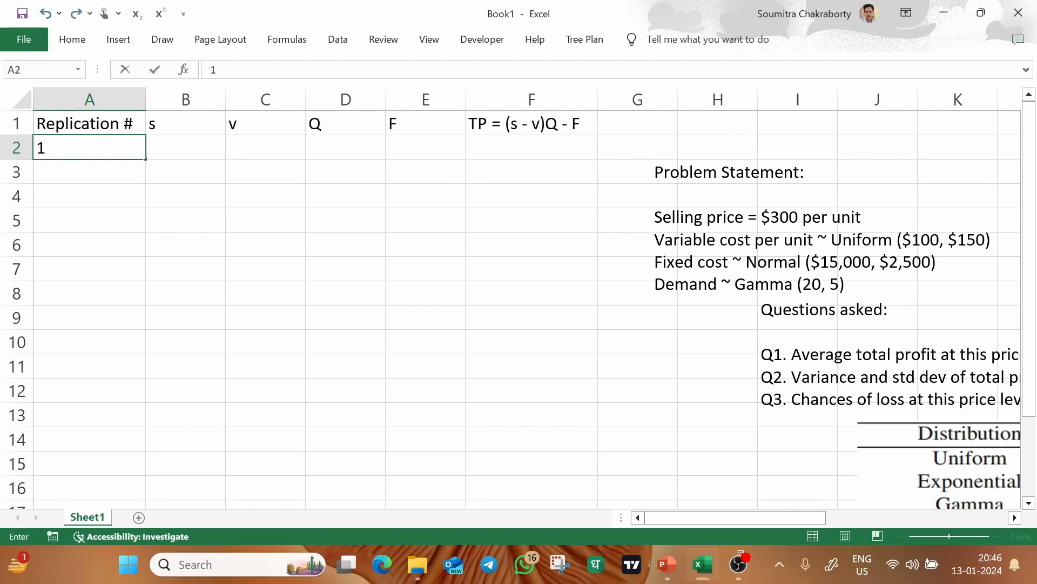
{"action": "left_click", "coordinate": [160, 146]}
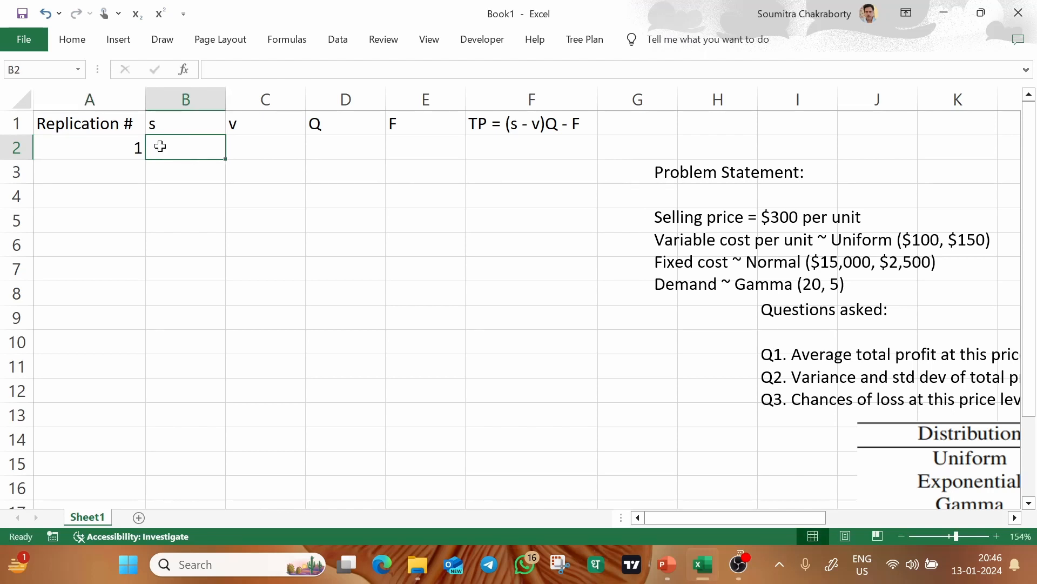
{"action": "type", "text": "300"}
{"action": "key", "text": "Tab"}
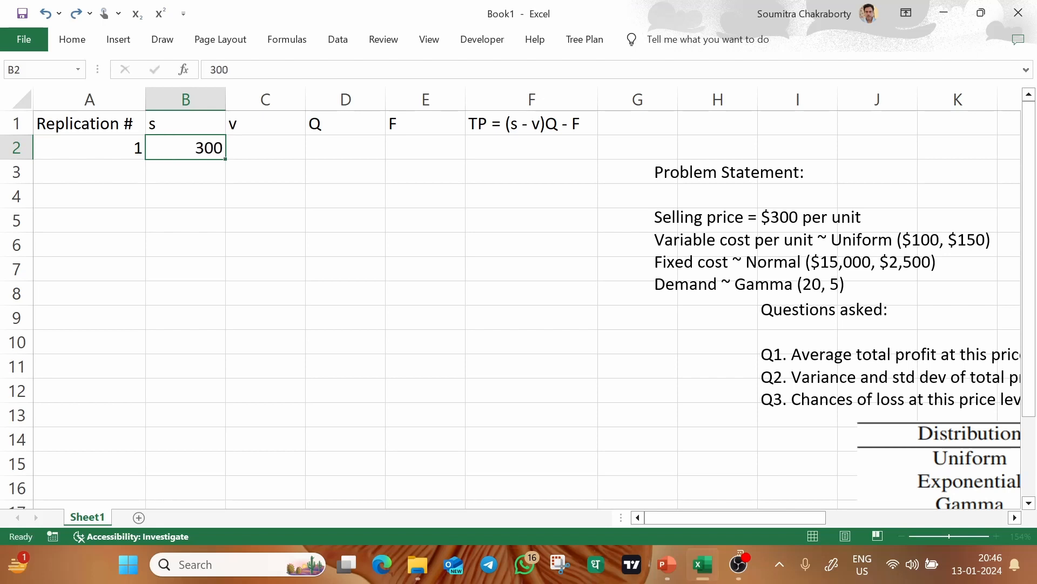
{"action": "left_click", "coordinate": [762, 216]}
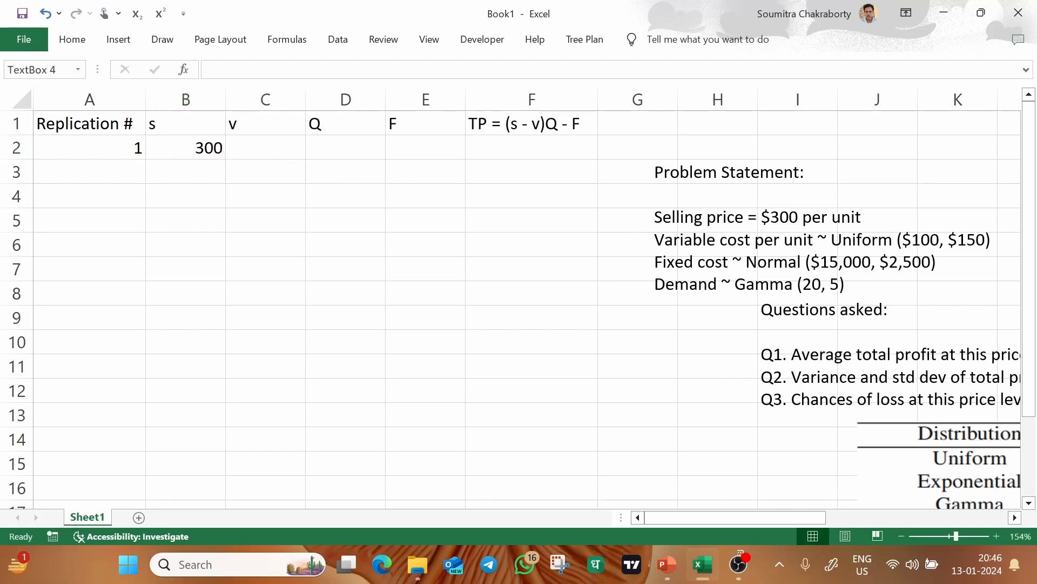
{"action": "left_click_drag", "start_coordinate": [762, 217], "coordinate": [802, 217]}
- Move the picture of distributions and their Excel functions below the data rows, spanning columns C to J from about row 9
{"action": "left_click", "coordinate": [247, 142]}
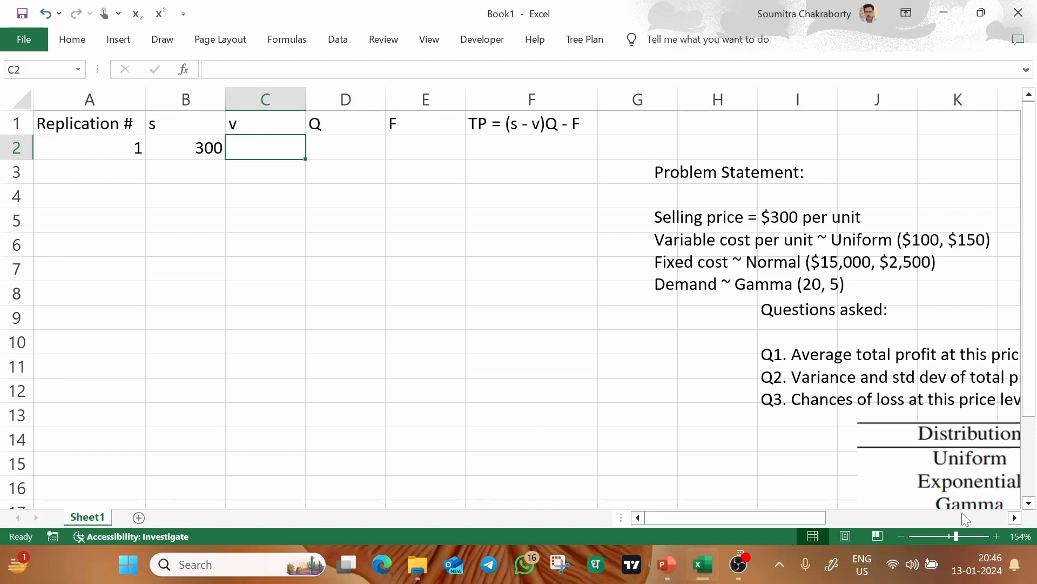
{"action": "left_click", "coordinate": [863, 476]}
{"action": "left_click_drag", "start_coordinate": [863, 475], "coordinate": [311, 388]}
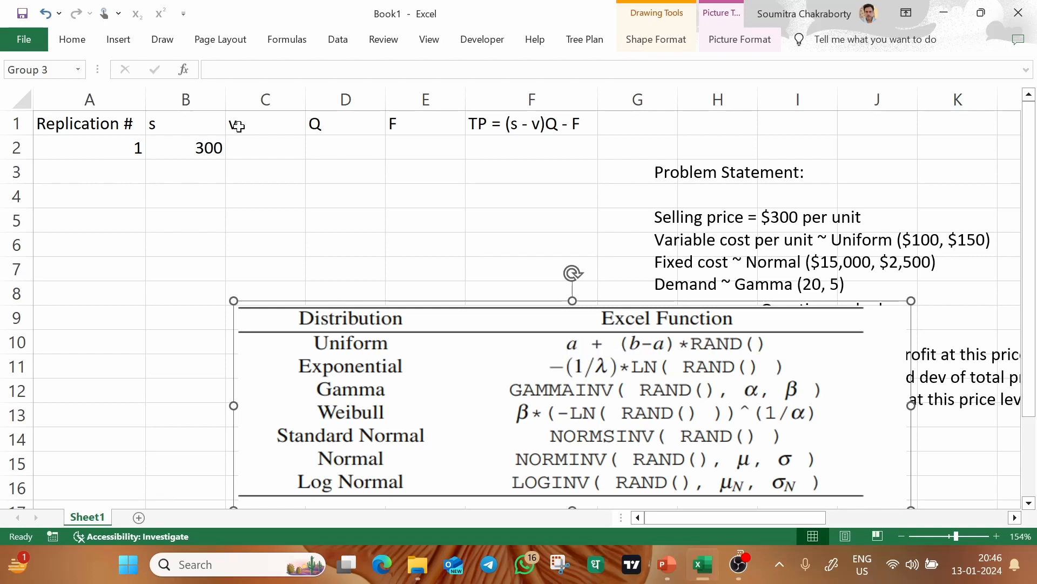
- Enter the uniform variable cost formula =100+(150-100)*rand() in C2
{"action": "left_click", "coordinate": [268, 143]}
{"action": "type", "text": "="}
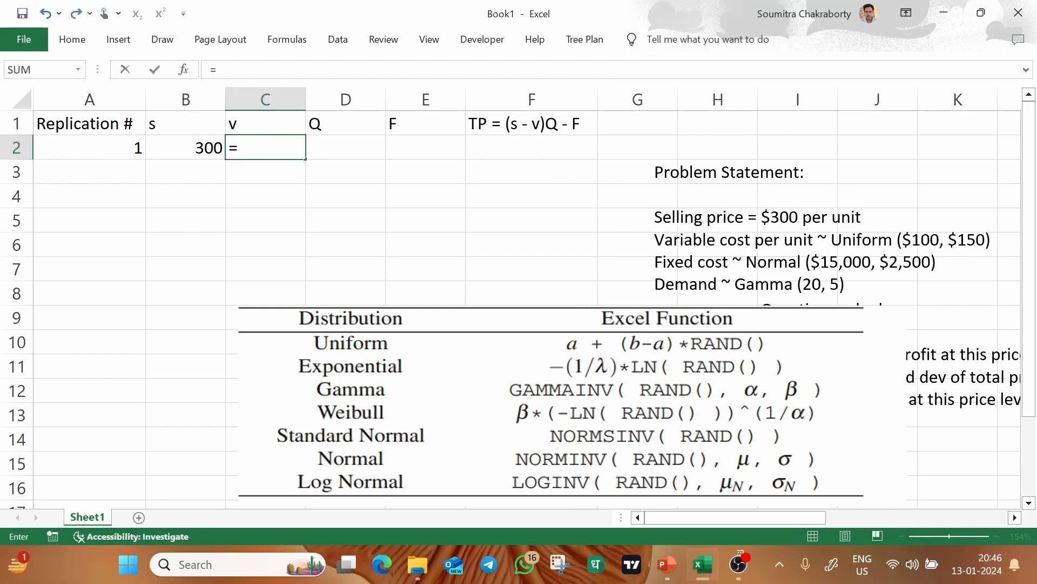
{"action": "type", "text": "100+(150"}
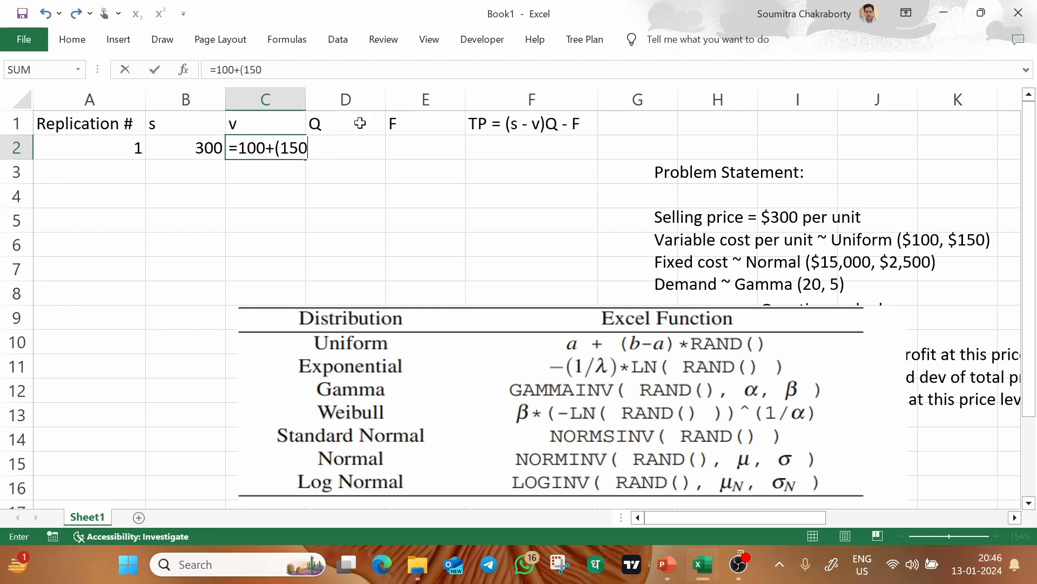
{"action": "type", "text": "-100)*rand()"}
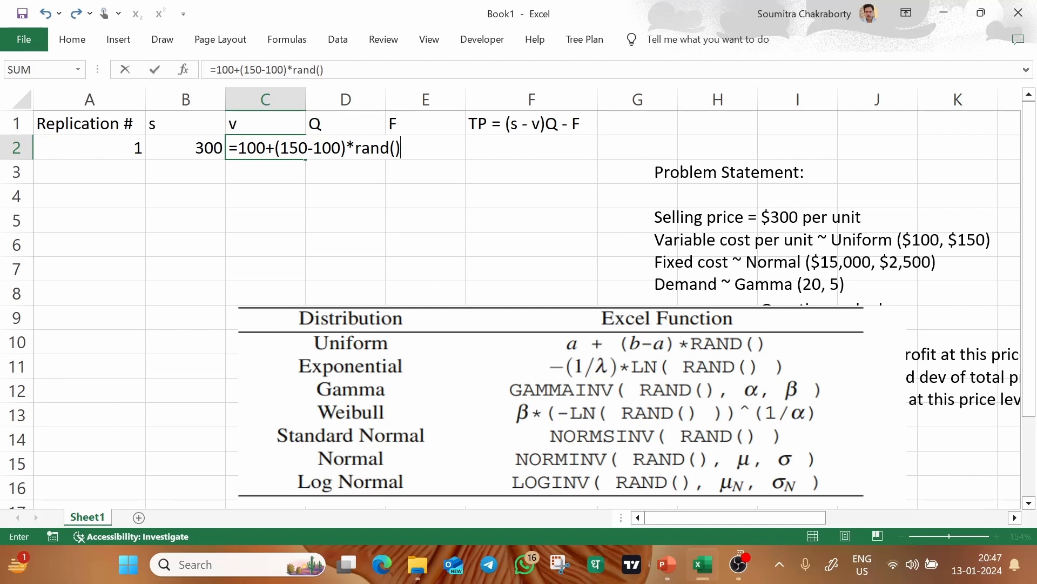
{"action": "key", "text": "Return"}
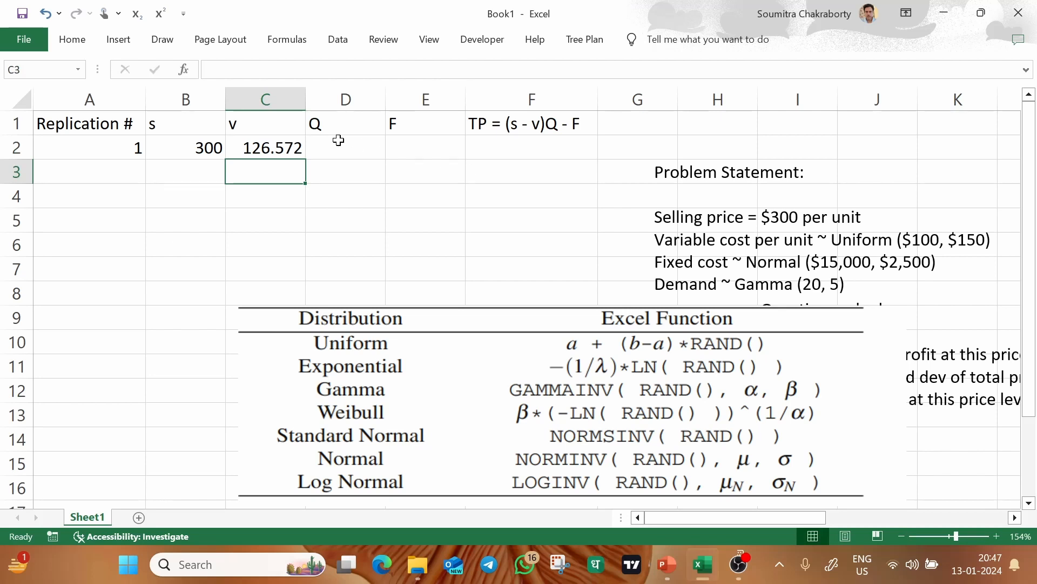
- Center the contents of columns A through F horizontally
{"action": "left_click", "coordinate": [14, 147]}
{"action": "left_click_drag", "start_coordinate": [67, 102], "coordinate": [535, 124]}
{"action": "left_click", "coordinate": [72, 39]}
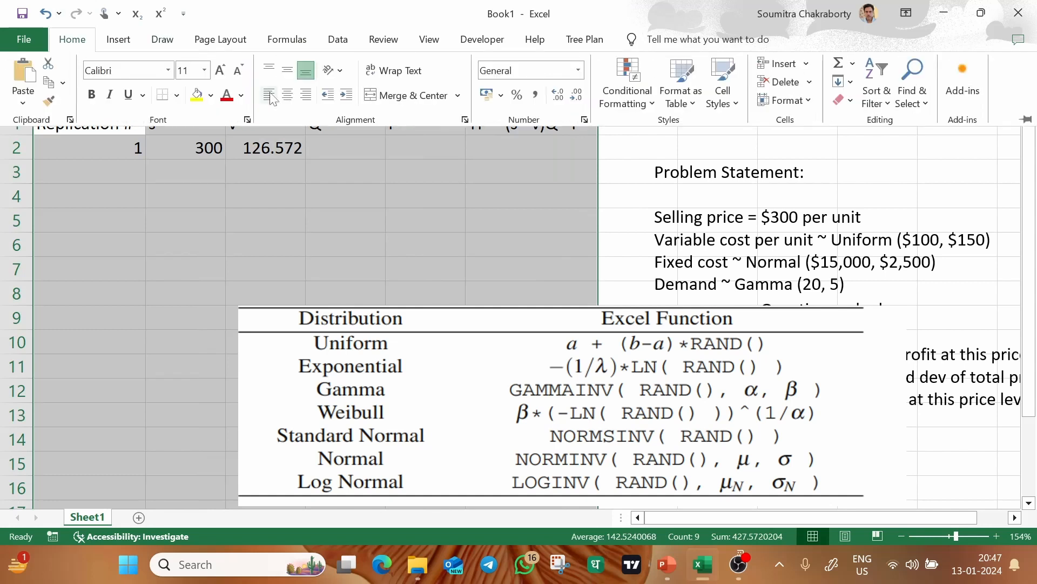
{"action": "left_click", "coordinate": [288, 96]}
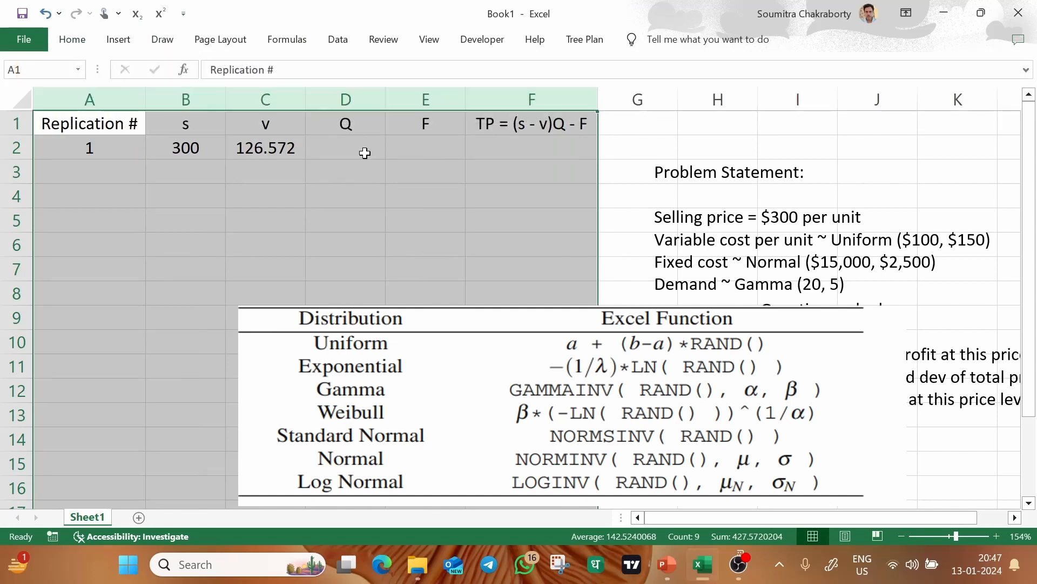
- Enter the gamma-distributed demand formula =GAMMA.INV(RAND(),20,5) in D2, using the problem statement's parameters
{"action": "left_click", "coordinate": [365, 153]}
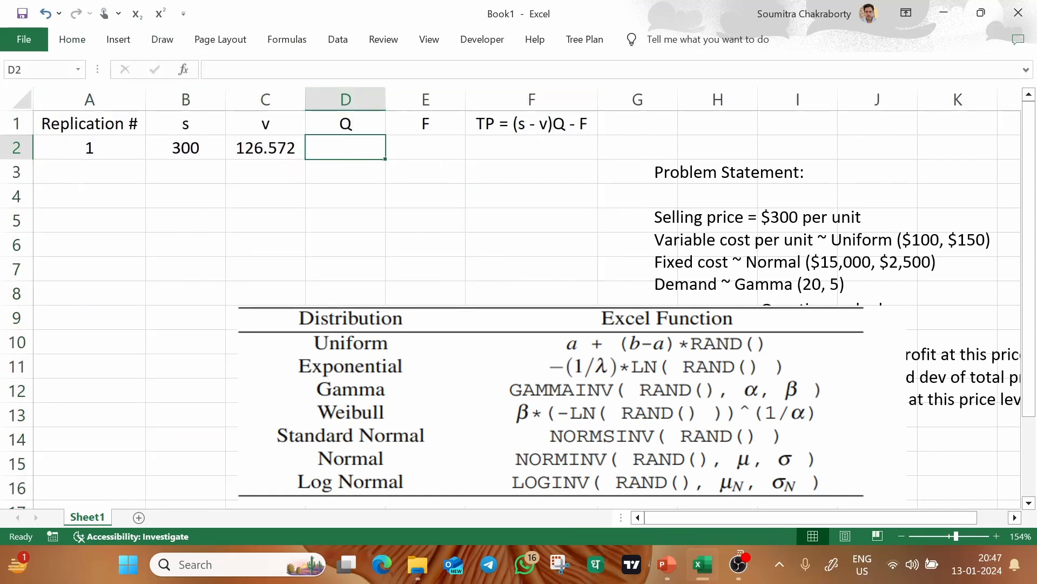
{"action": "left_click_drag", "start_coordinate": [736, 284], "coordinate": [844, 285]}
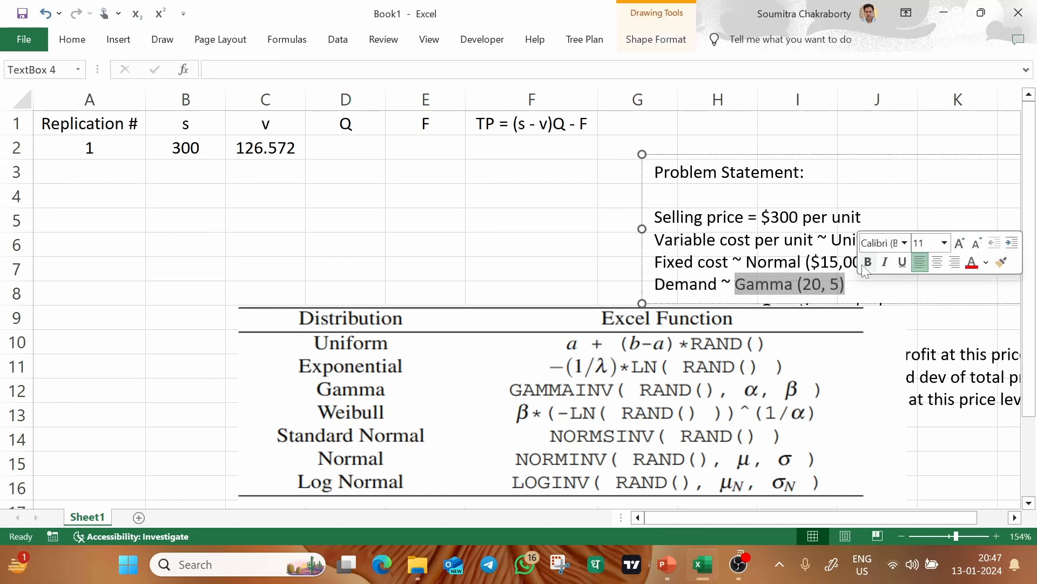
{"action": "left_click", "coordinate": [333, 154]}
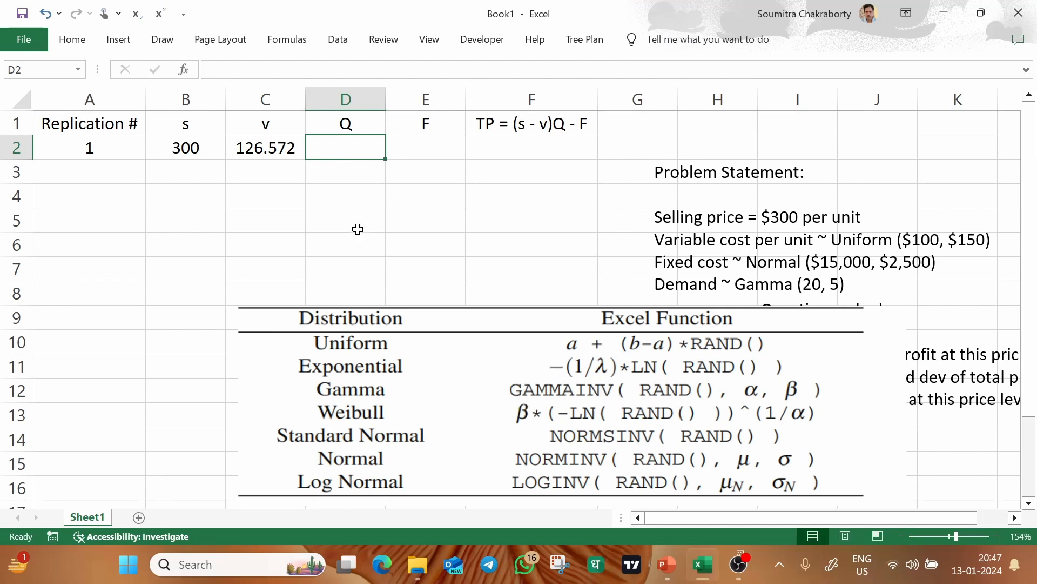
{"action": "key", "text": "F2"}
{"action": "type", "text": "=gamma"}
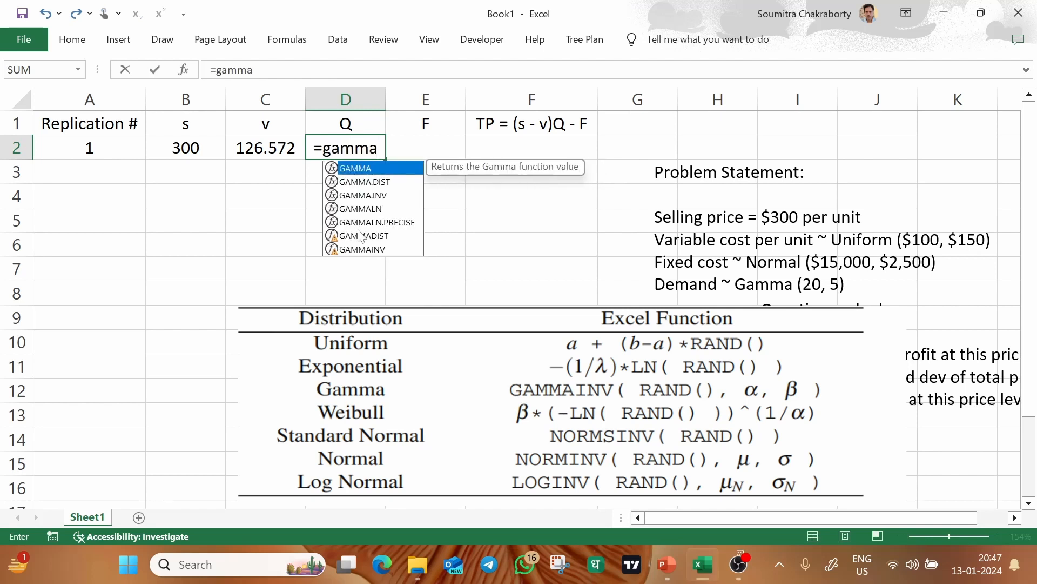
{"action": "key", "text": "Down"}
{"action": "key", "text": "Down"}
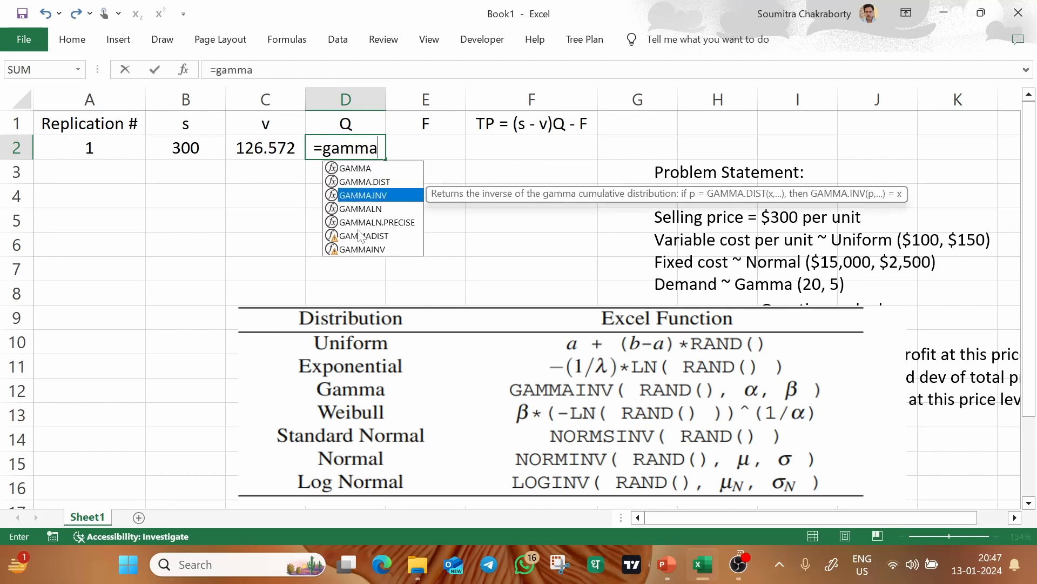
{"action": "key", "text": "Tab"}
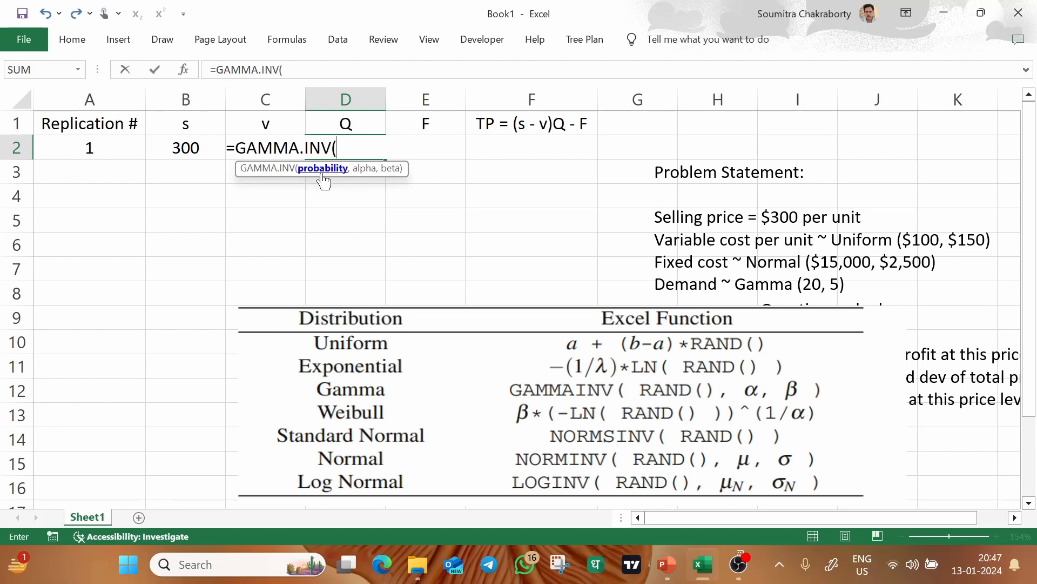
{"action": "type", "text": "rand(),"}
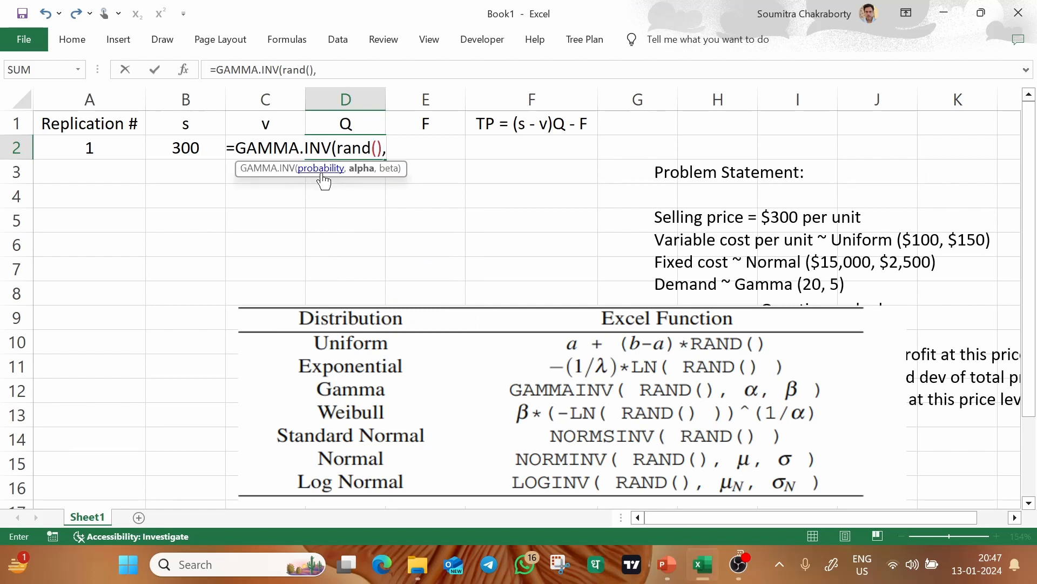
{"action": "type", "text": "20,5)"}
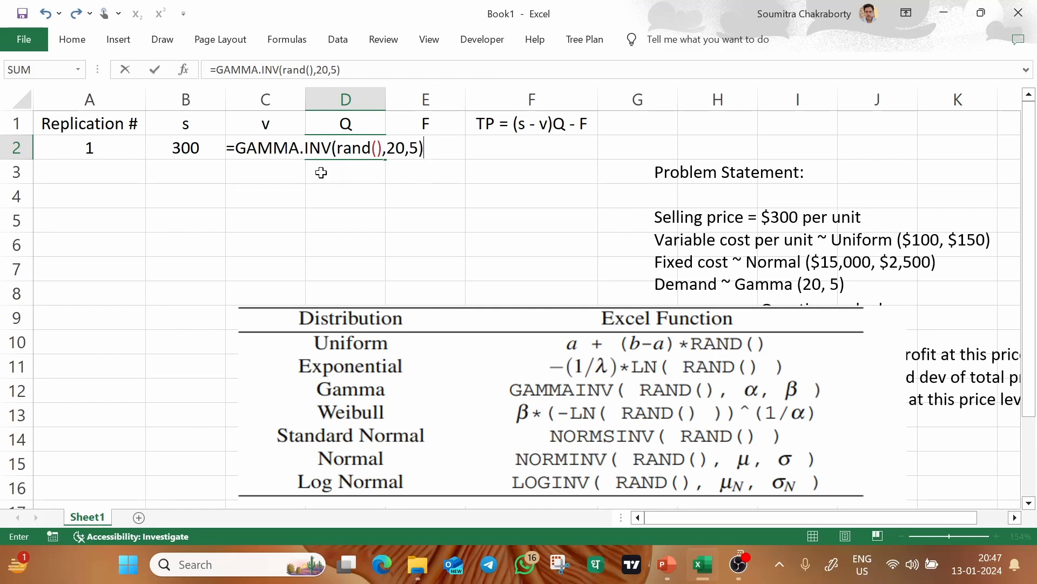
{"action": "key", "text": "Return"}
- Wrap the demand formula in D2 in INT so it reads =INT(GAMMA.INV(RAND(),20,5))
{"action": "left_click", "coordinate": [360, 148]}
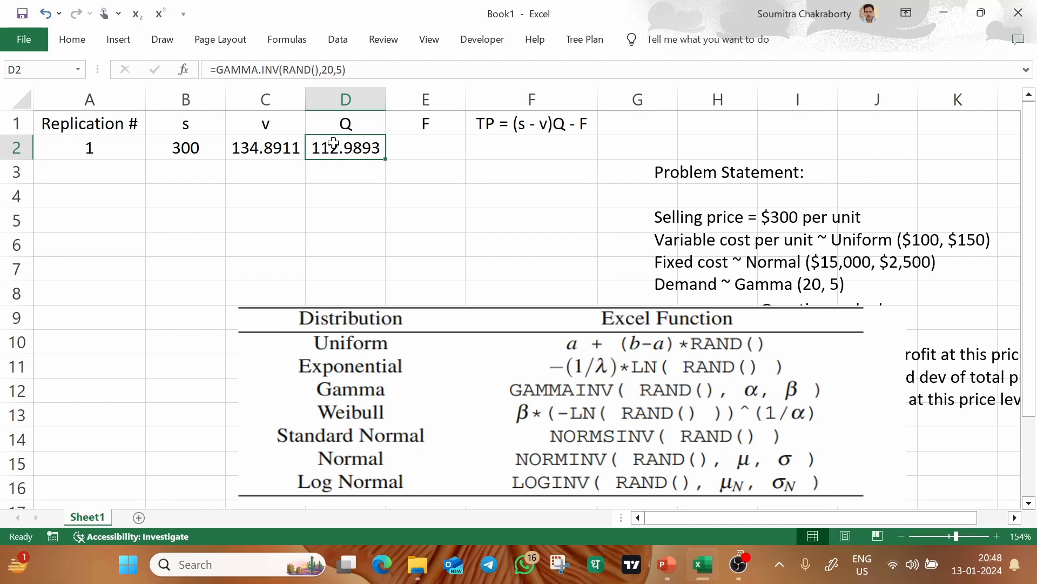
{"action": "left_click", "coordinate": [215, 69]}
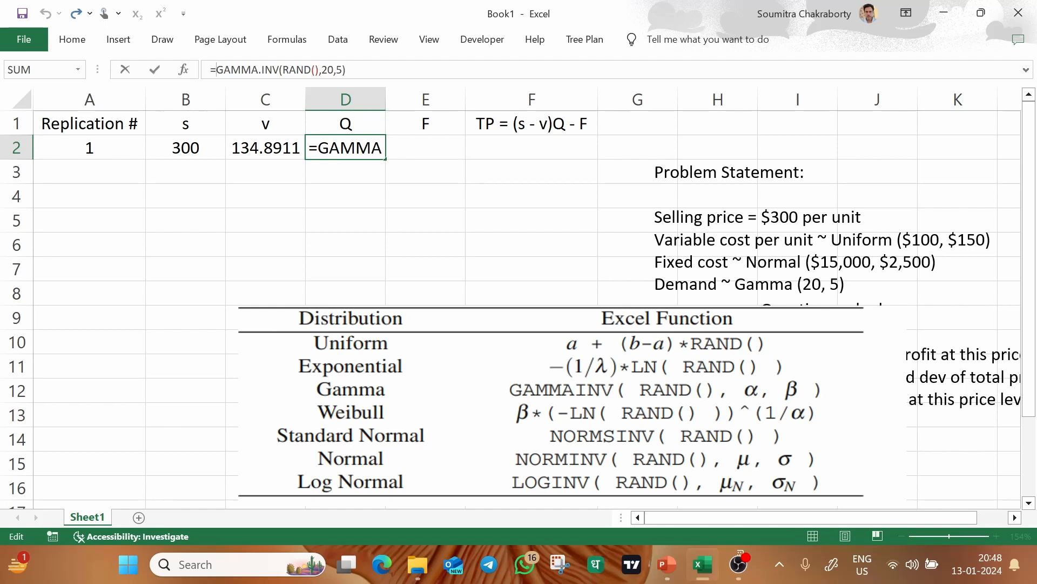
{"action": "type", "text": "int("}
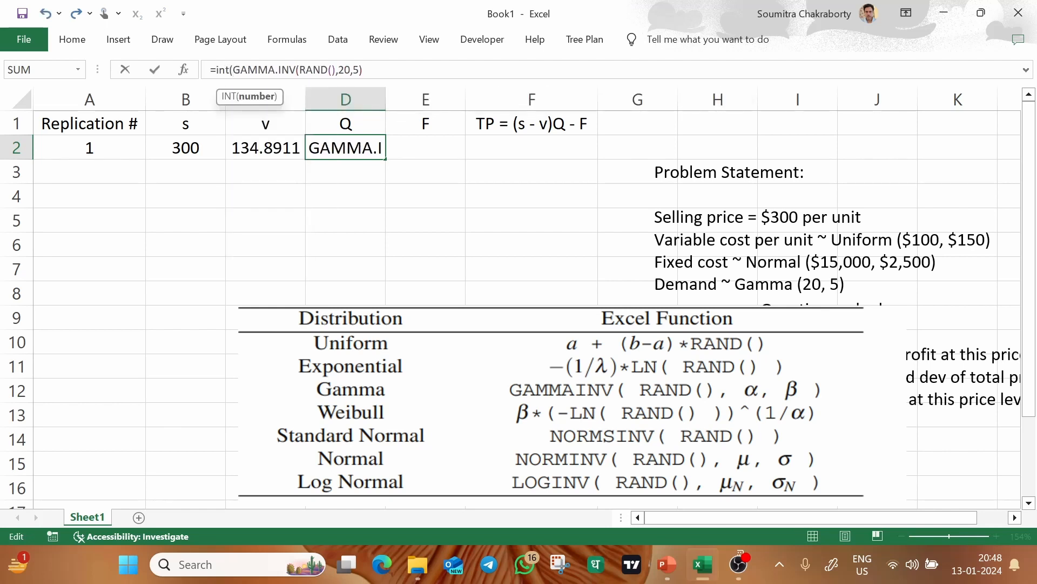
{"action": "left_click", "coordinate": [364, 70]}
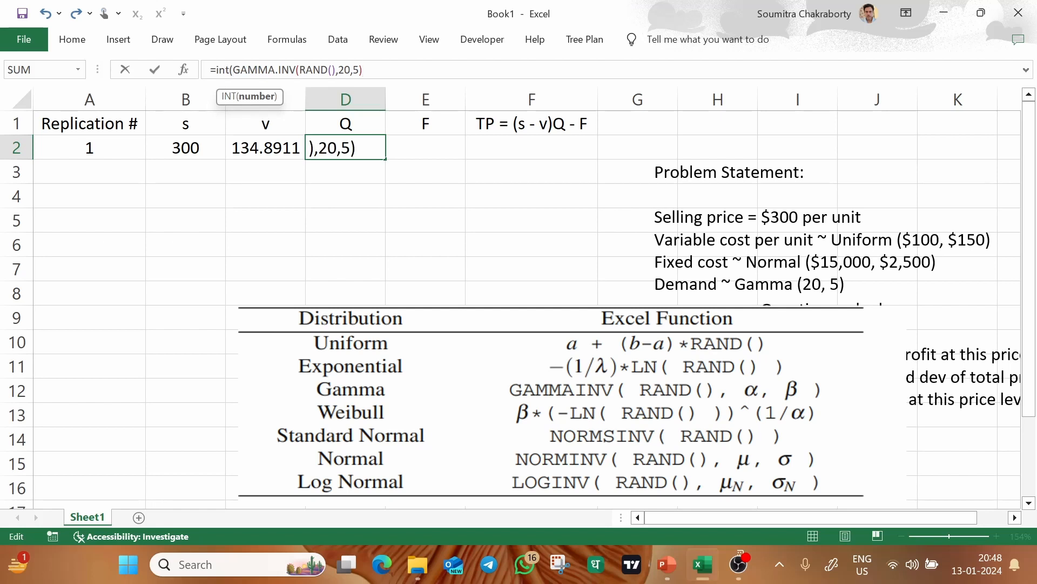
{"action": "type", "text": ")"}
{"action": "key", "text": "Return"}
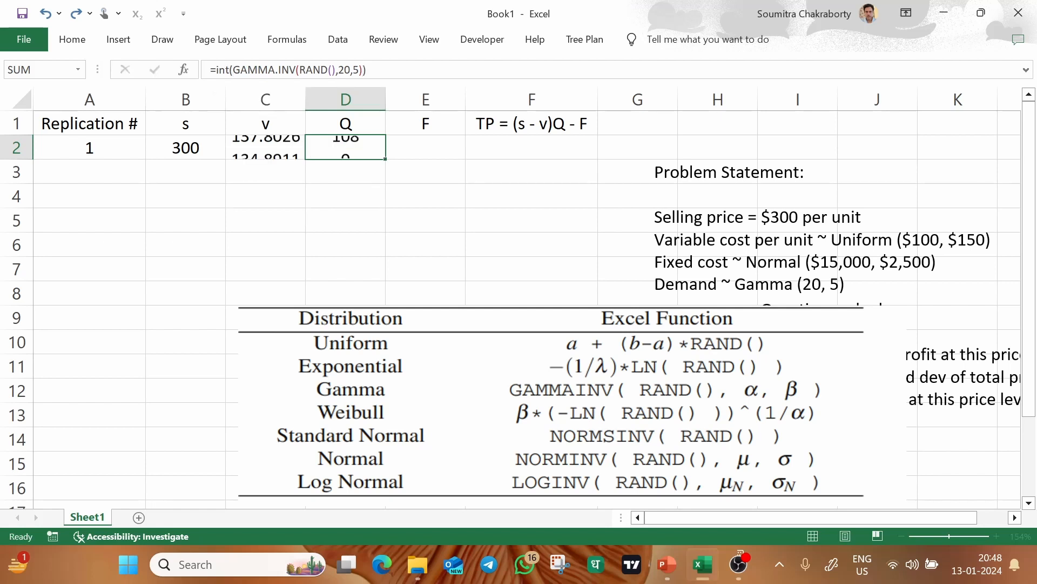
{"action": "left_click", "coordinate": [358, 147]}
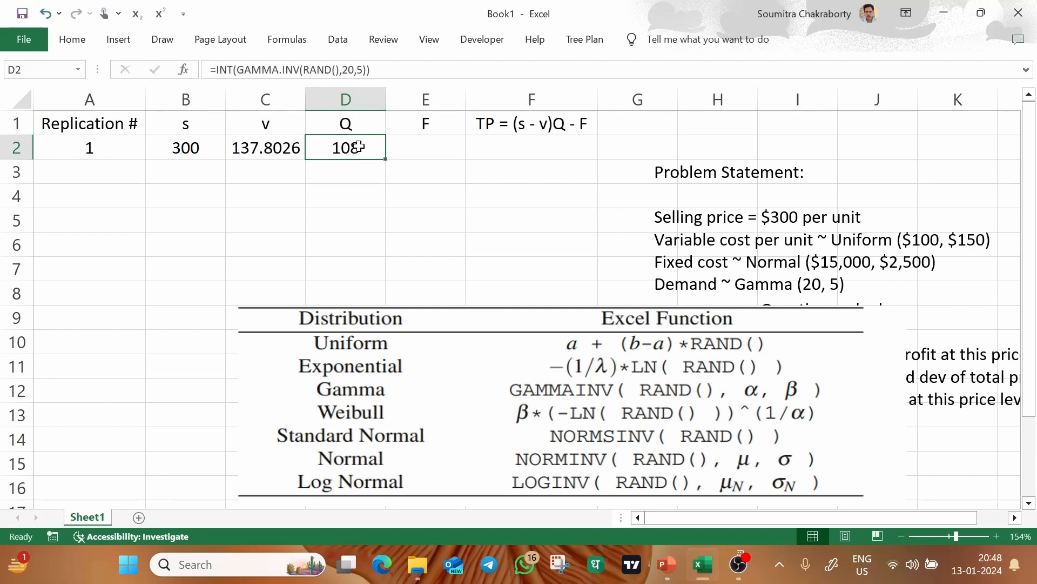
{"action": "left_click", "coordinate": [419, 148]}
{"action": "left_click", "coordinate": [346, 147]}
{"action": "left_click", "coordinate": [362, 125]}
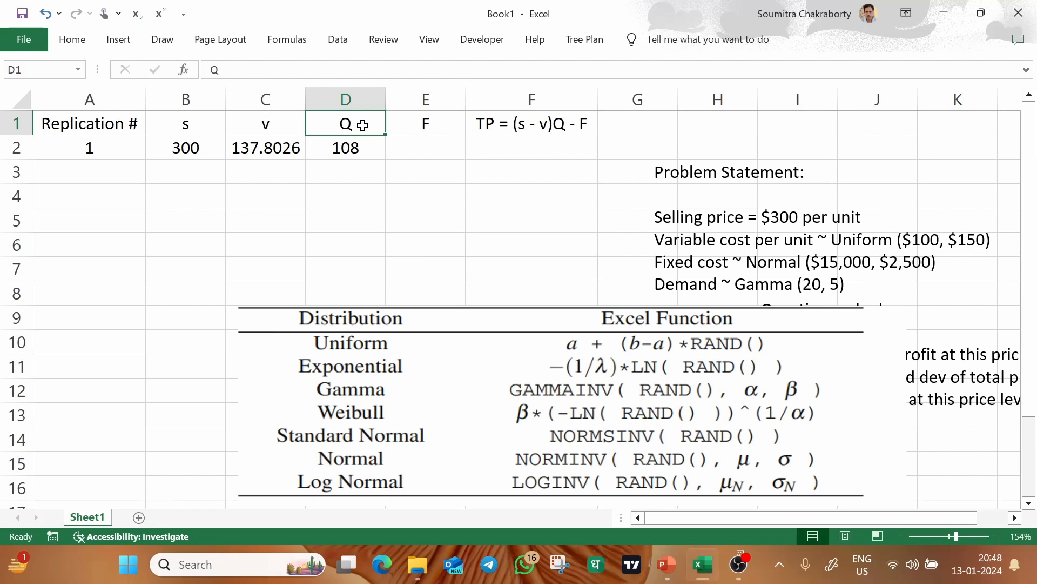
{"action": "left_click", "coordinate": [425, 121]}
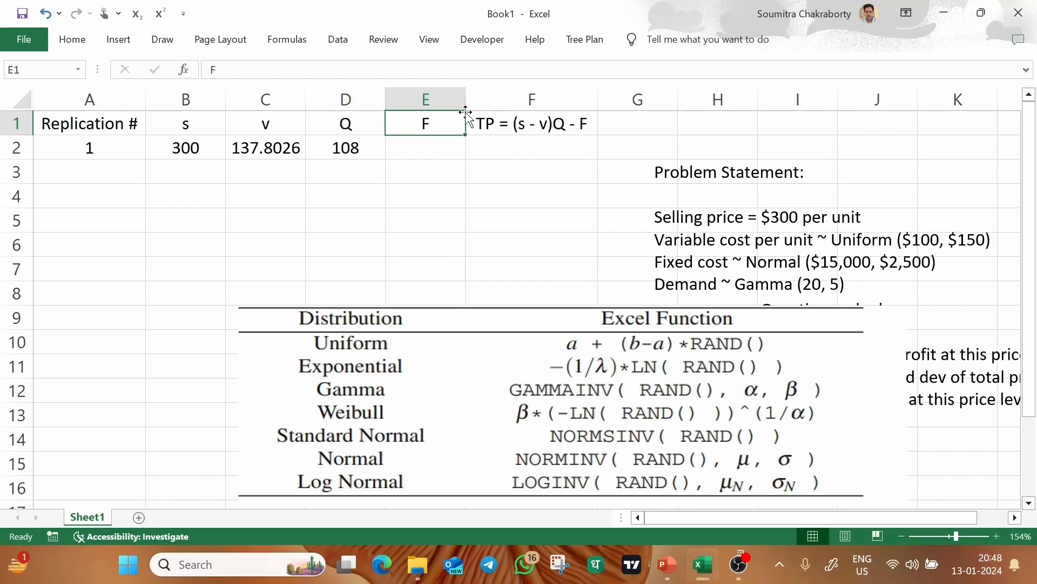
{"action": "left_click", "coordinate": [437, 157]}
{"action": "left_click", "coordinate": [516, 152]}
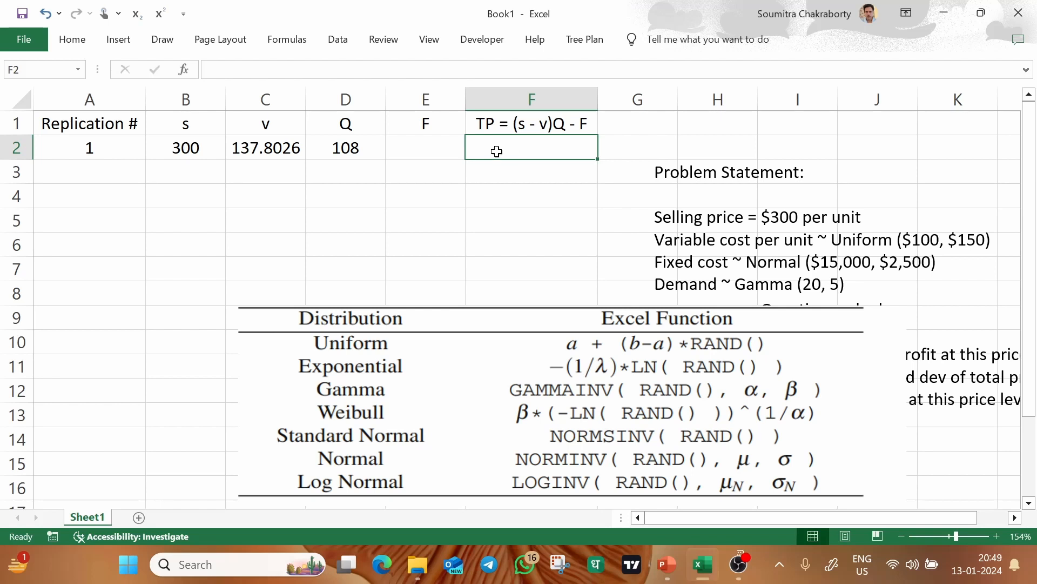
- Enter the normally distributed fixed cost formula =NORM.INV(RAND(),15000,2500) in E2, using the problem statement's mean and standard deviation
{"action": "left_click", "coordinate": [454, 149]}
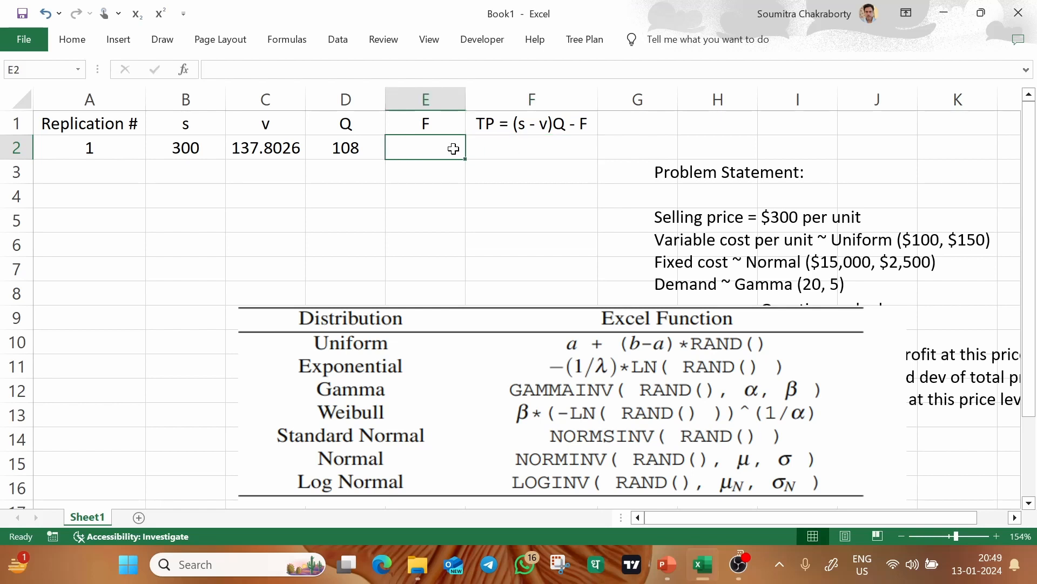
{"action": "left_click_drag", "start_coordinate": [746, 262], "coordinate": [932, 261]}
{"action": "left_click", "coordinate": [433, 141]}
{"action": "type", "text": "="}
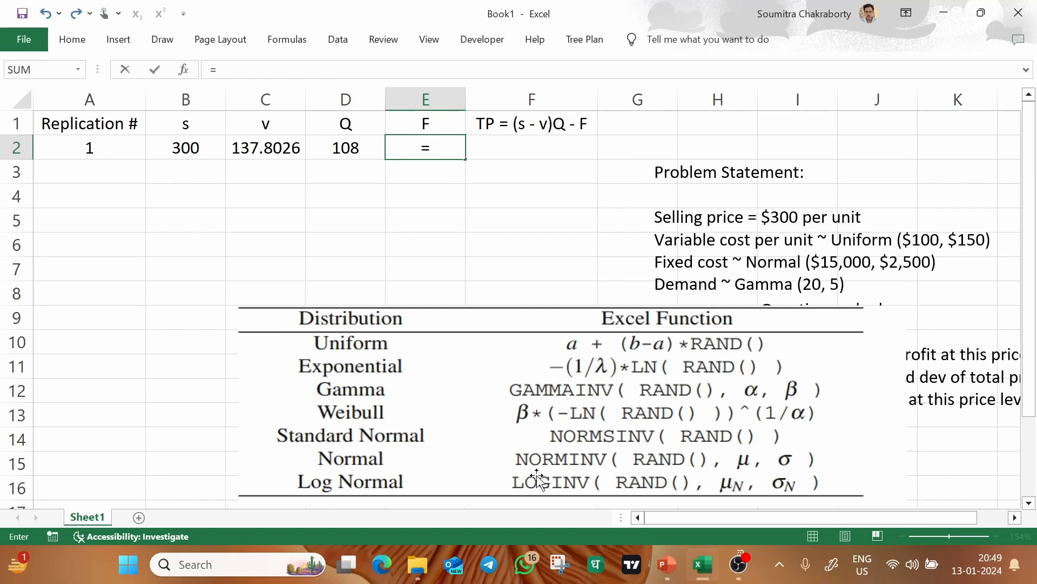
{"action": "type", "text": "norm"}
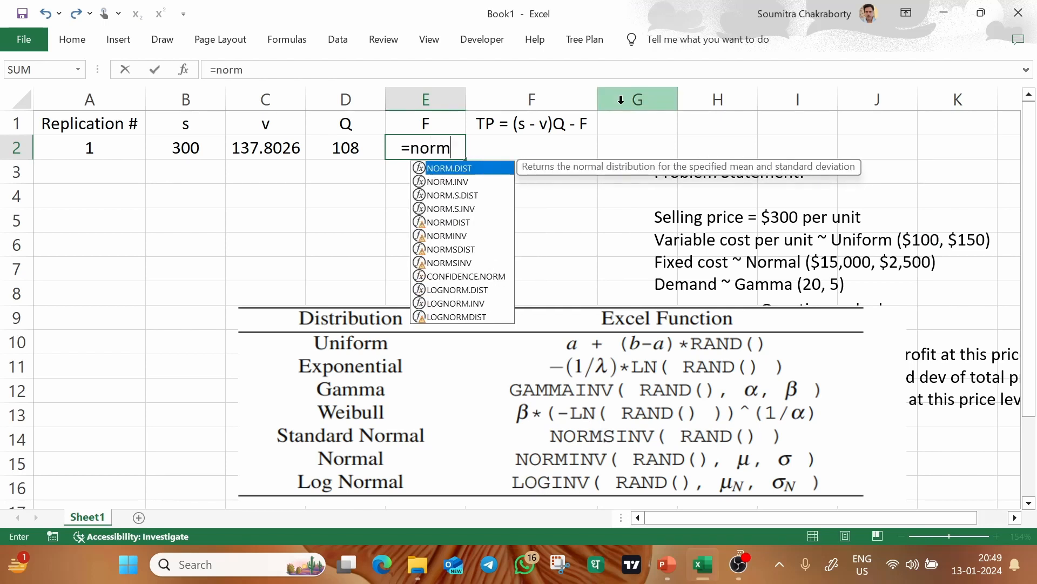
{"action": "key", "text": "Down"}
{"action": "key", "text": "Tab"}
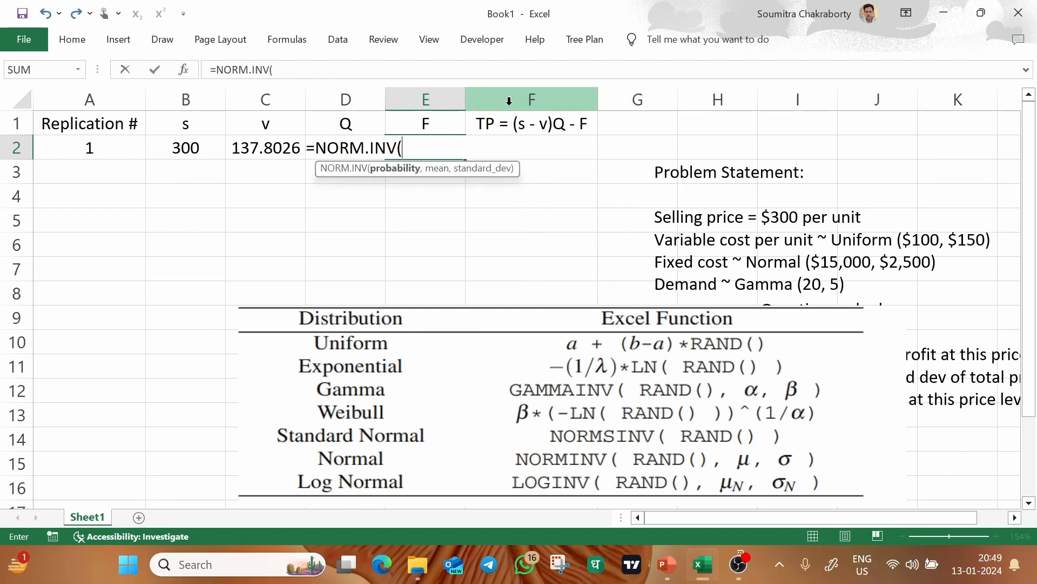
{"action": "type", "text": "rand()"}
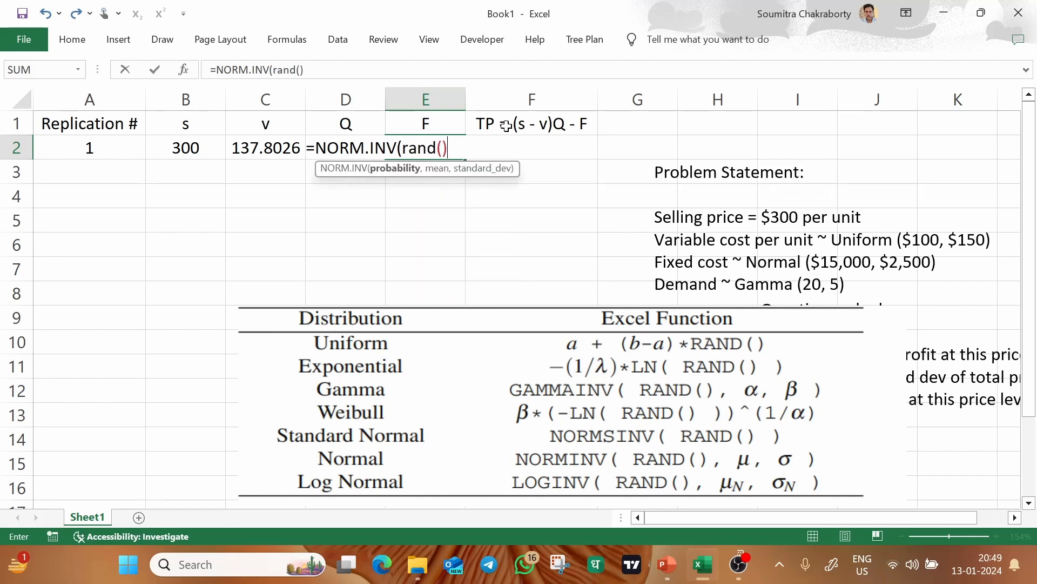
{"action": "type", "text": ","}
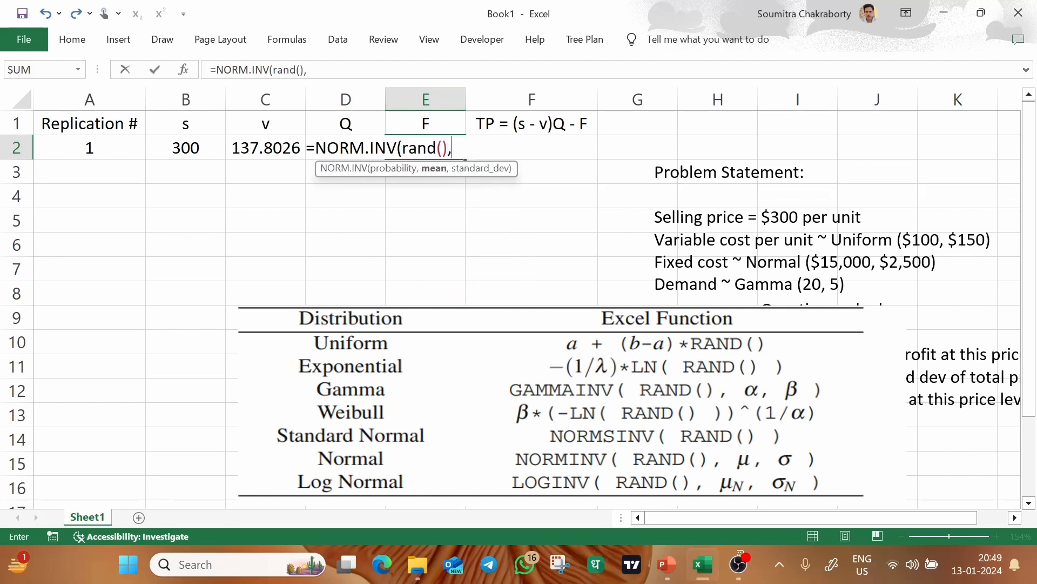
{"action": "type", "text": "15000"}
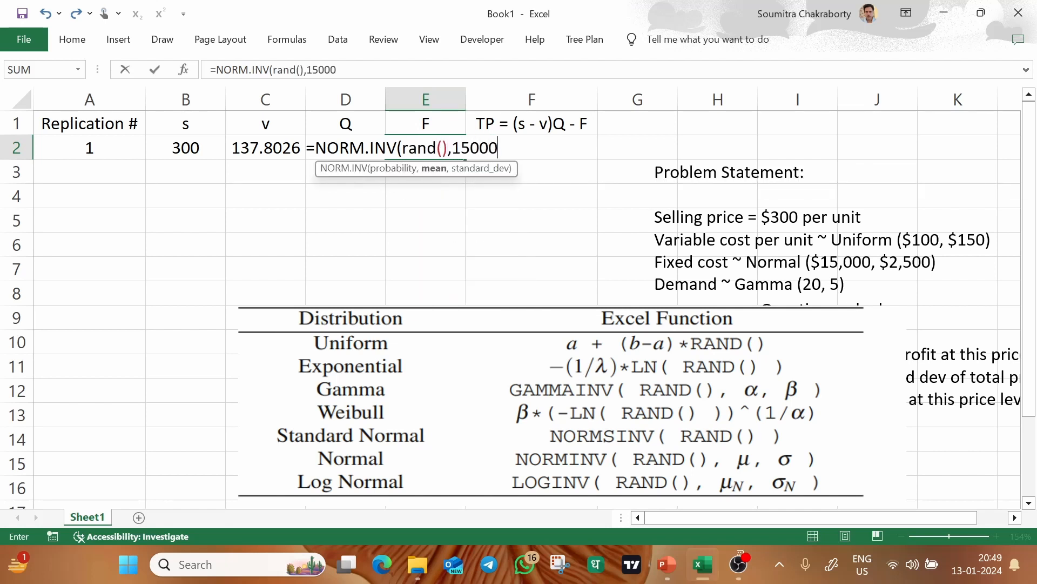
{"action": "type", "text": ","}
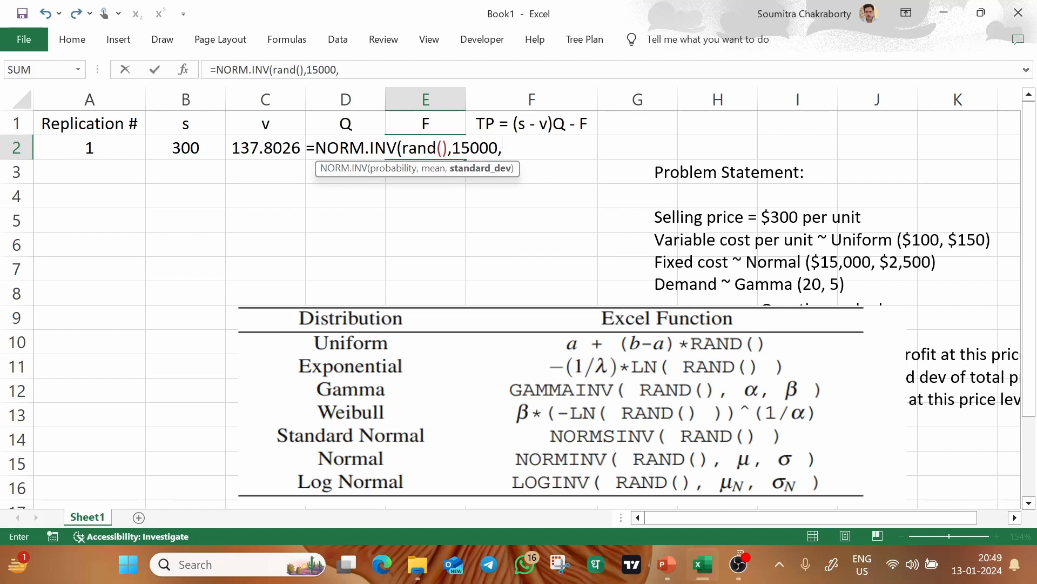
{"action": "type", "text": "2500)"}
{"action": "key", "text": "Return"}
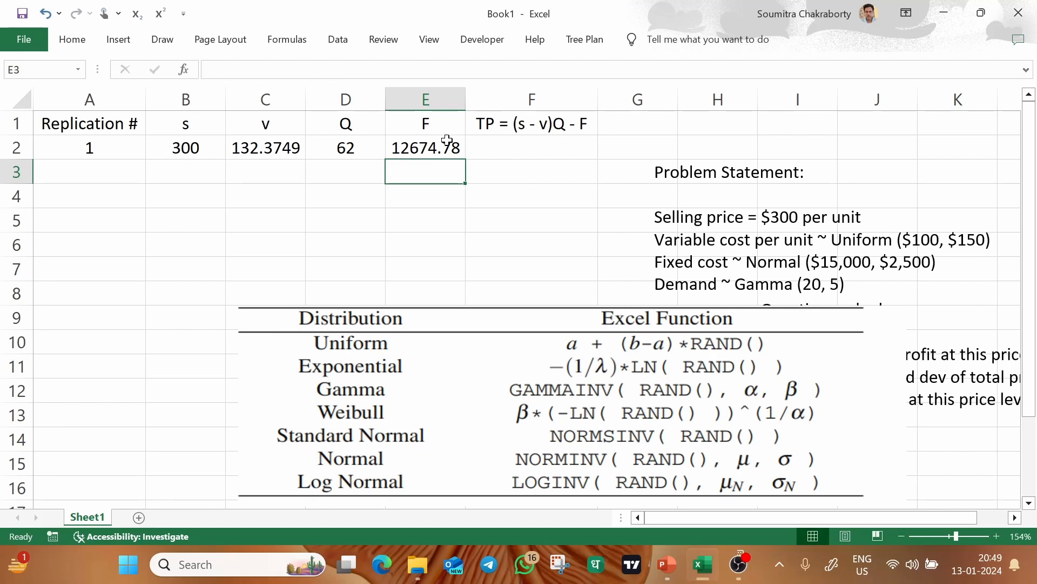
{"action": "left_click", "coordinate": [441, 141]}
- Enter the total profit formula =(B2-C2)*D2-E2 in F2
{"action": "left_click", "coordinate": [541, 146]}
{"action": "type", "text": "="}
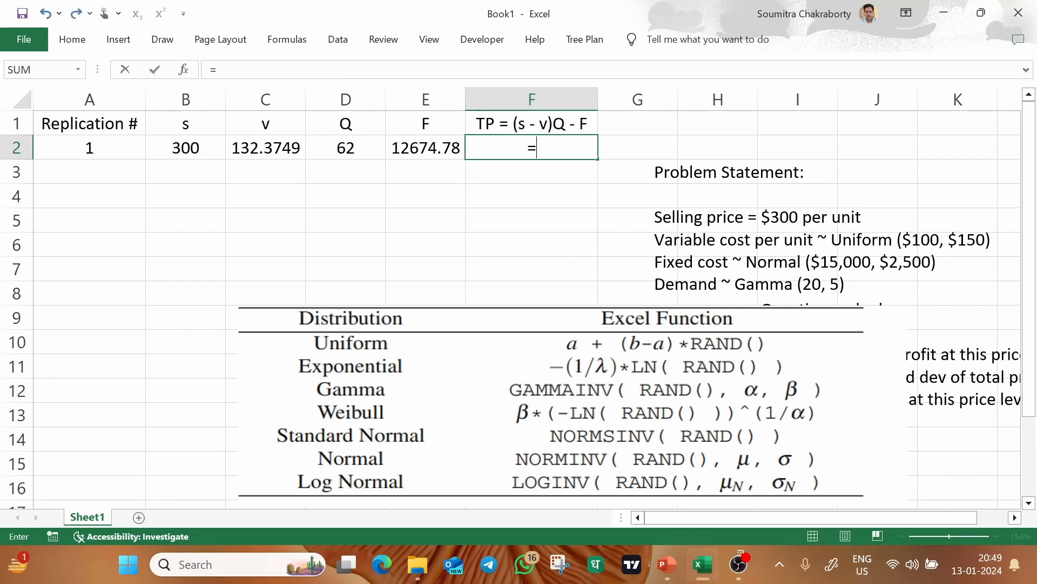
{"action": "type", "text": "("}
{"action": "left_click", "coordinate": [169, 152]}
{"action": "type", "text": "-"}
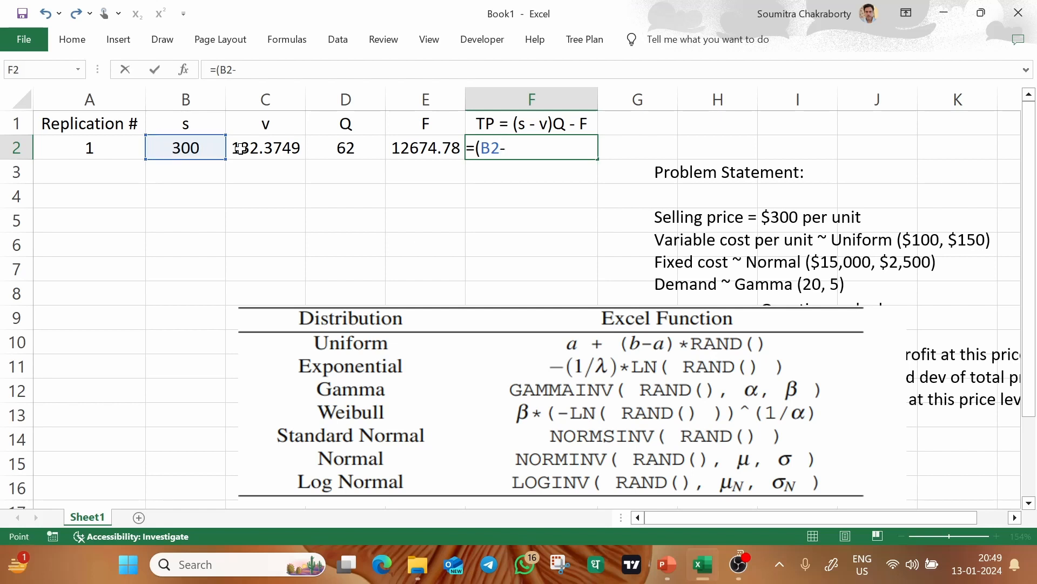
{"action": "left_click", "coordinate": [241, 149]}
{"action": "type", "text": ")&"}
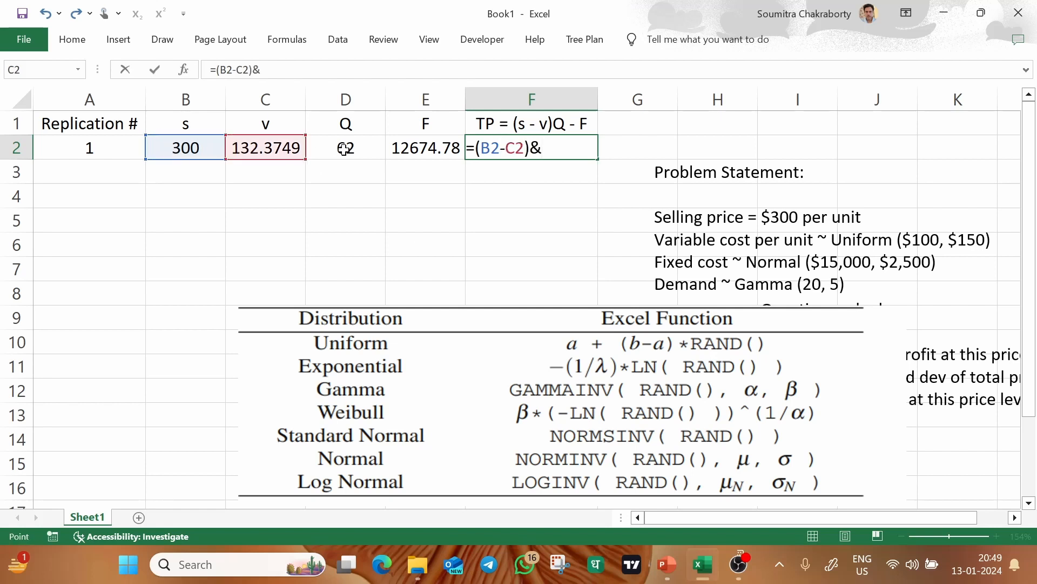
{"action": "left_click", "coordinate": [344, 150]}
{"action": "type", "text": "-"}
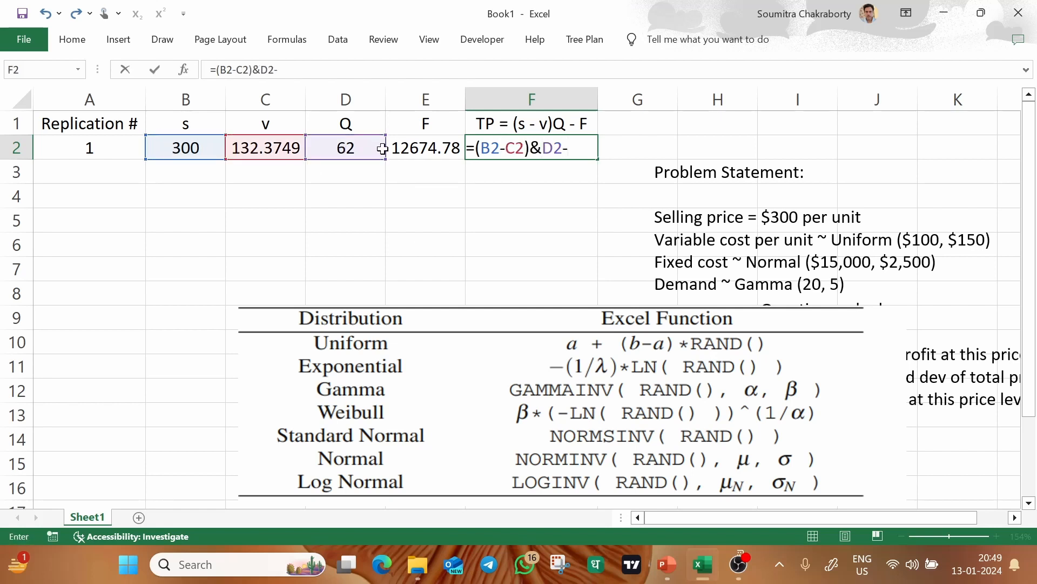
{"action": "left_click", "coordinate": [542, 148]}
{"action": "key", "text": "BackSpace"}
{"action": "type", "text": "*"}
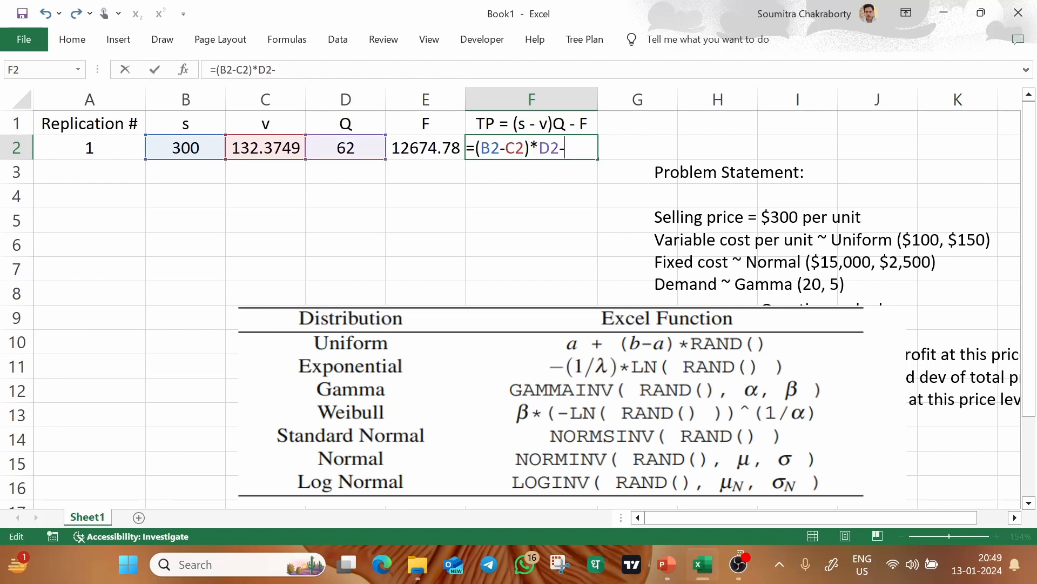
{"action": "left_click", "coordinate": [413, 152]}
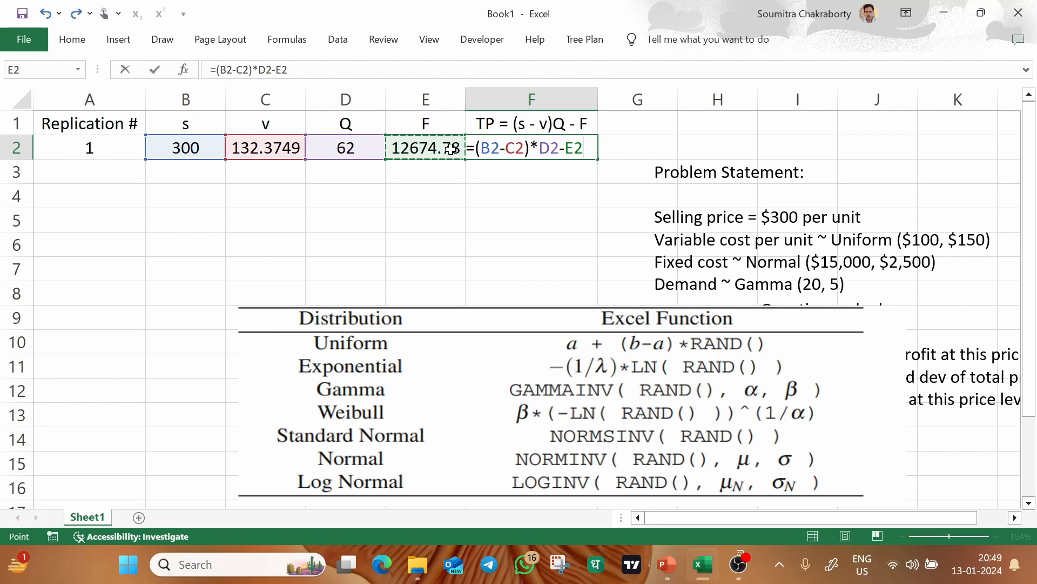
{"action": "key", "text": "Return"}
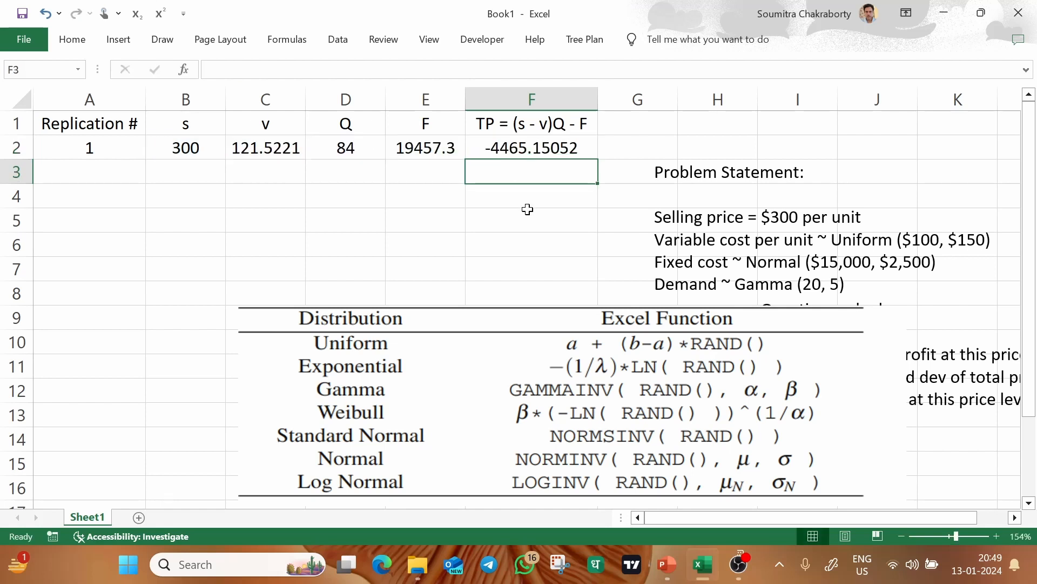
- Format the variable cost in C2, fixed cost in E2 and total profit in F2 to two decimal places
{"action": "left_click", "coordinate": [273, 152]}
{"action": "left_click", "coordinate": [412, 146], "text": "ctrl"}
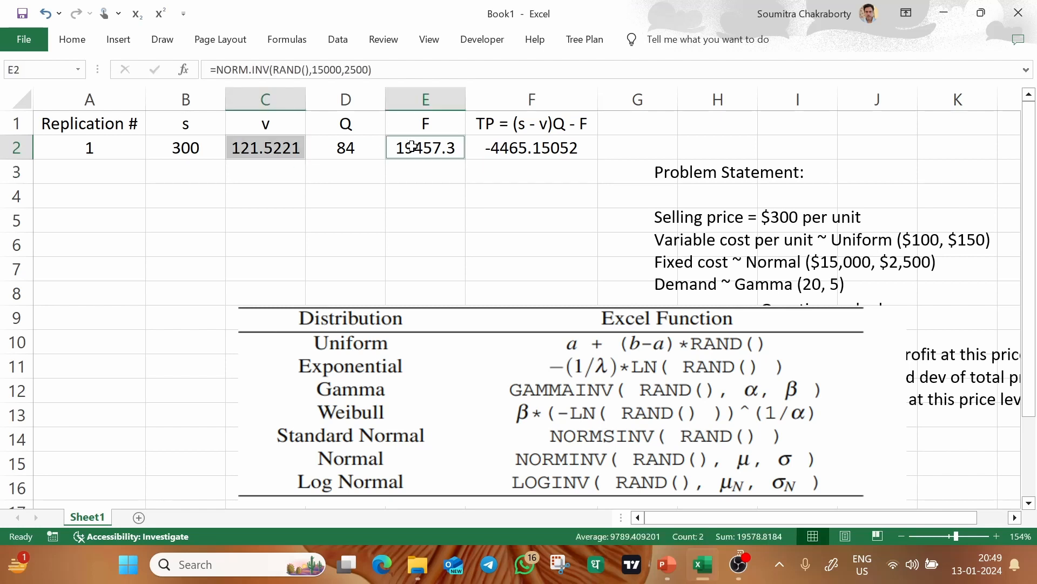
{"action": "left_click", "coordinate": [538, 148], "text": "ctrl"}
{"action": "left_click", "coordinate": [72, 39]}
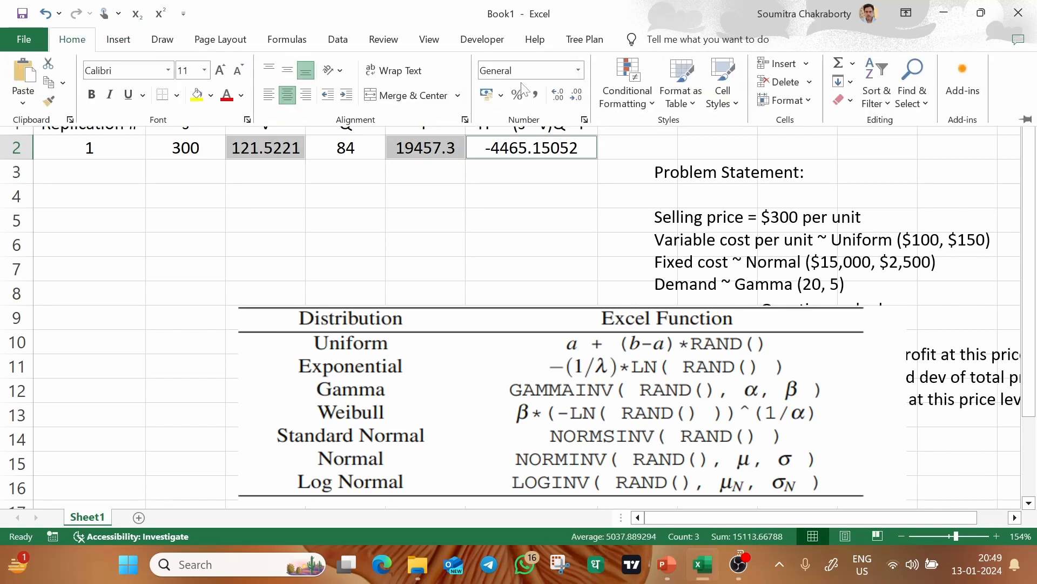
{"action": "left_click", "coordinate": [577, 97]}
{"action": "left_click", "coordinate": [576, 97]}
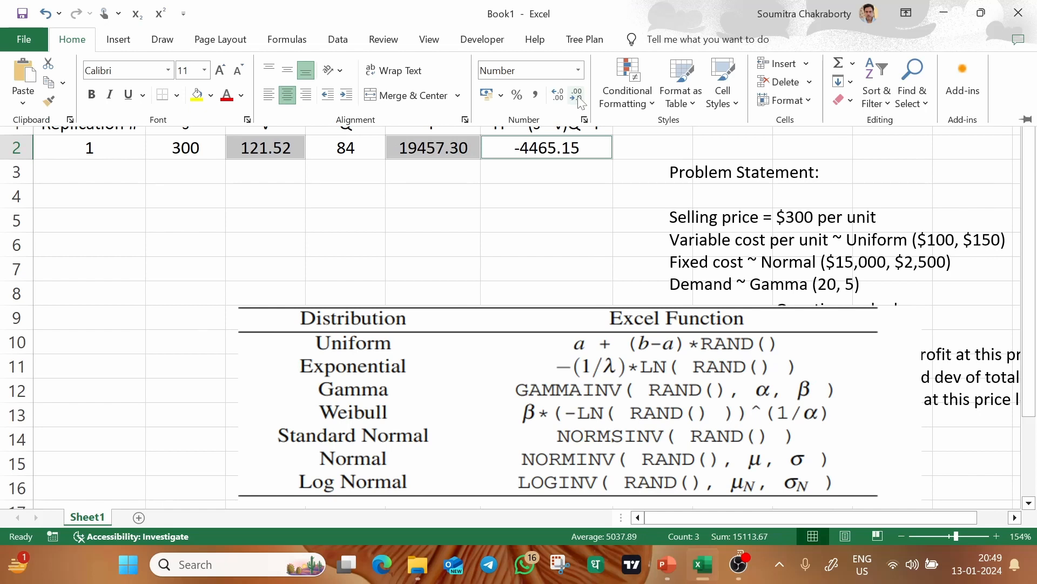
{"action": "left_click", "coordinate": [546, 215]}
{"action": "left_click", "coordinate": [568, 204]}
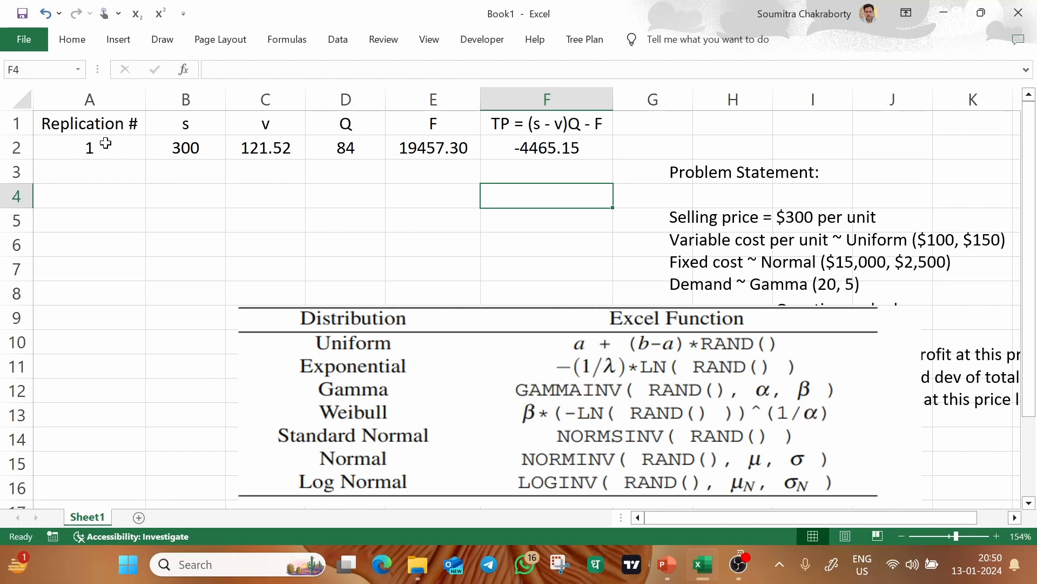
- Delete the distribution function table picture and the Problem Statement text box from the worksheet
{"action": "left_click", "coordinate": [536, 342]}
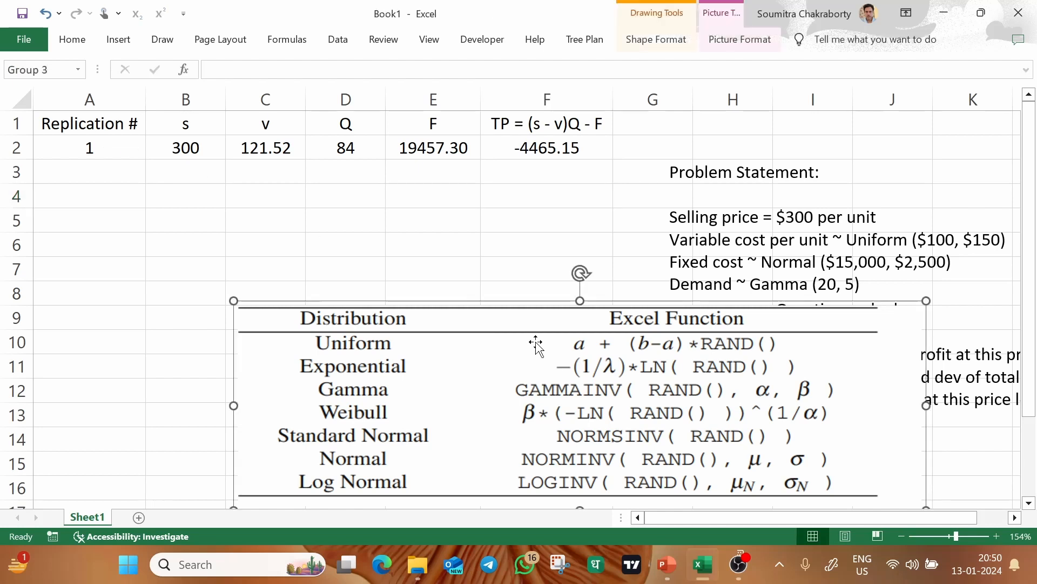
{"action": "key", "text": "Delete"}
{"action": "left_click", "coordinate": [736, 171]}
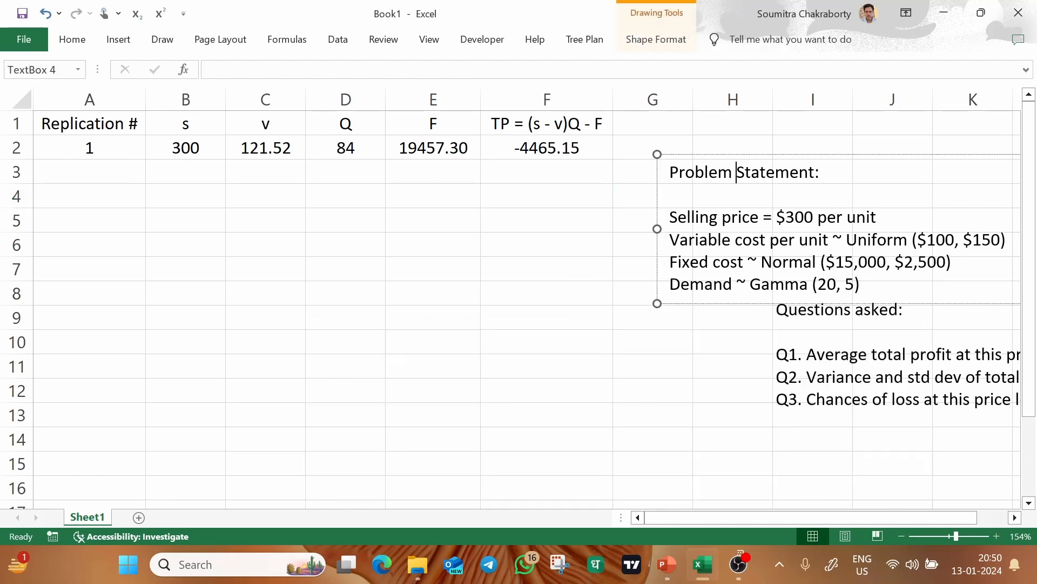
{"action": "left_click", "coordinate": [706, 155]}
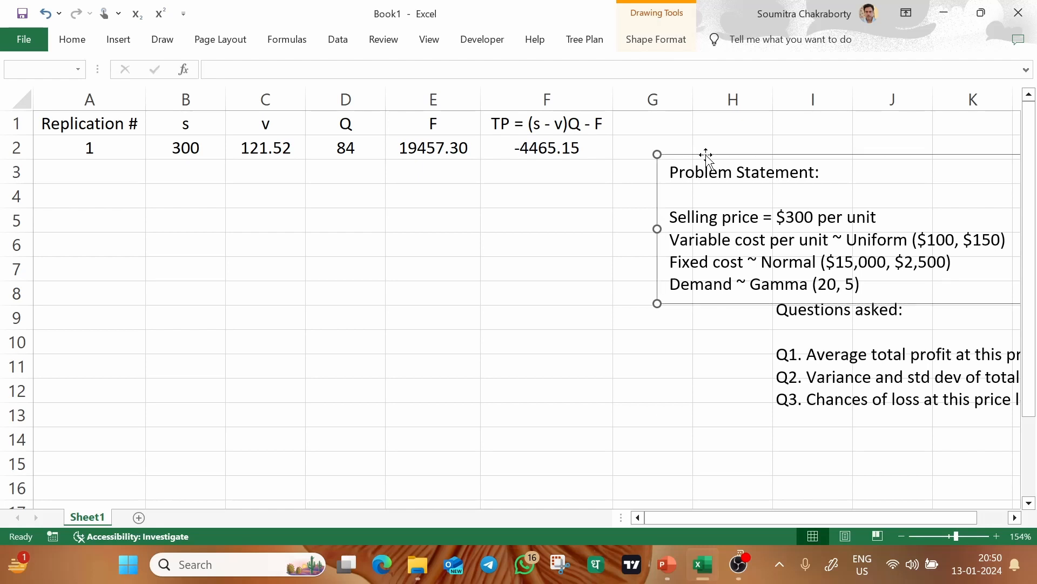
{"action": "key", "text": "Delete"}
- Set the Questions asked text box's font size to 7 and move it to about rows 12–15, starting in column G
{"action": "left_click", "coordinate": [795, 293]}
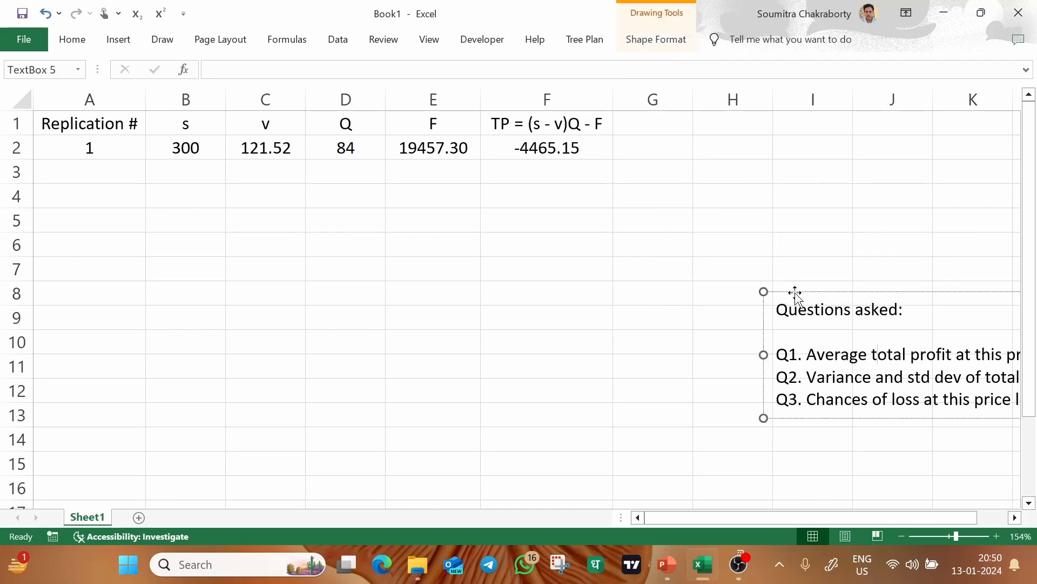
{"action": "left_click_drag", "start_coordinate": [795, 294], "coordinate": [652, 340]}
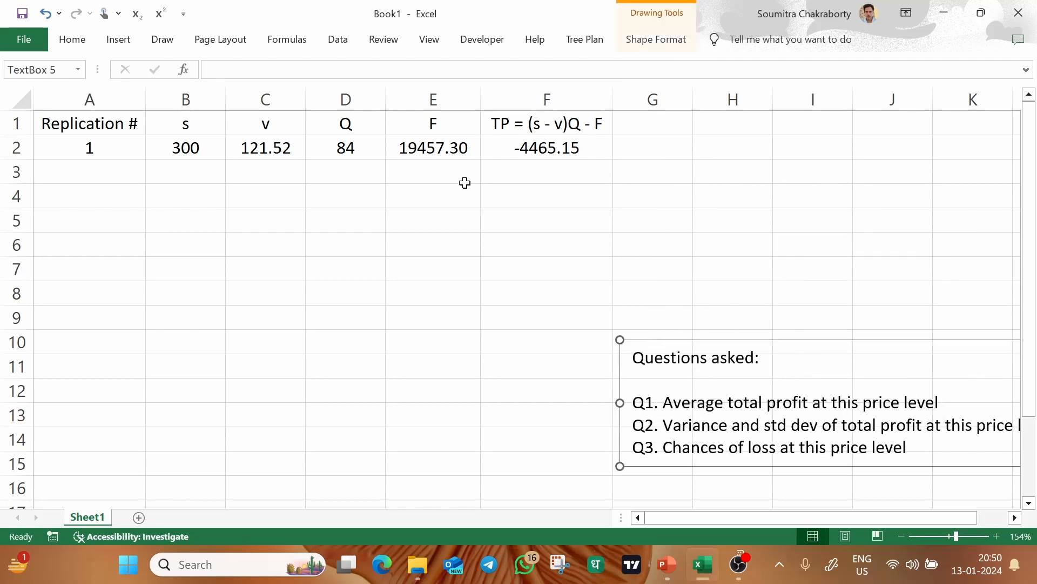
{"action": "left_click", "coordinate": [80, 47]}
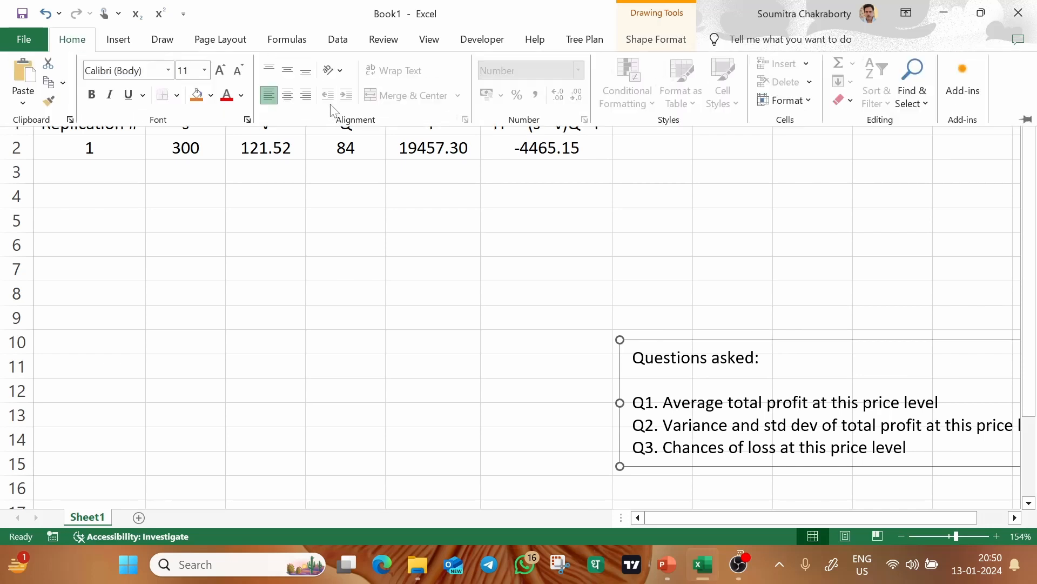
{"action": "left_click", "coordinate": [239, 73]}
{"action": "left_click", "coordinate": [239, 73]}
{"action": "left_click", "coordinate": [239, 72]}
{"action": "left_click", "coordinate": [239, 72]}
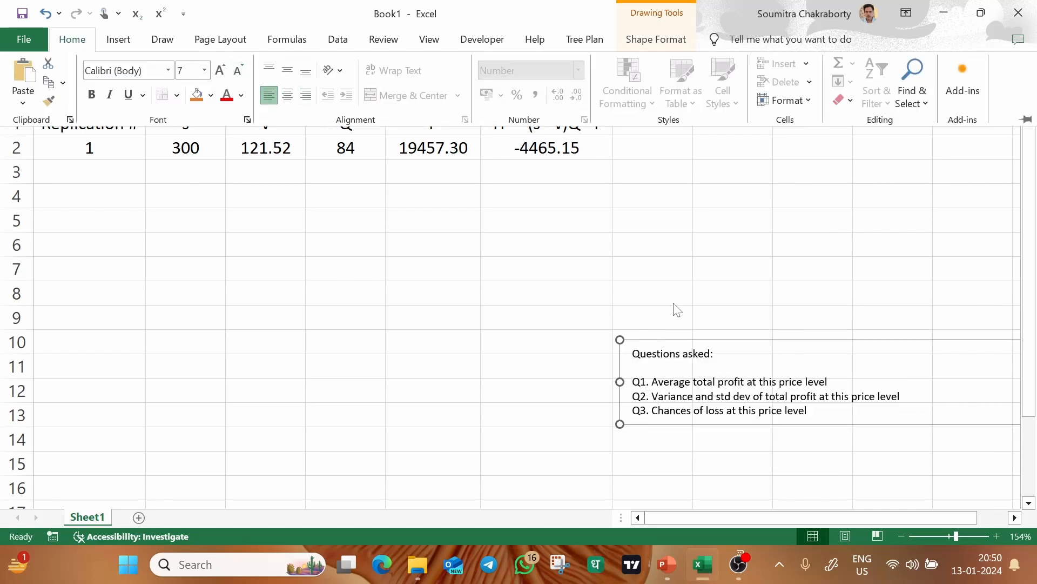
{"action": "left_click", "coordinate": [707, 341]}
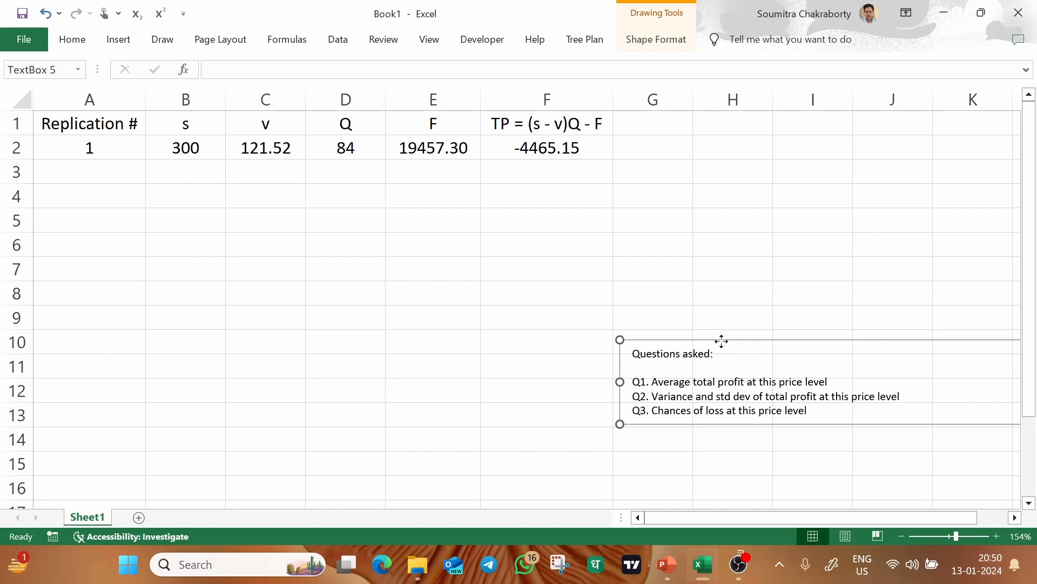
{"action": "left_click_drag", "start_coordinate": [720, 341], "coordinate": [768, 389]}
{"action": "left_click", "coordinate": [805, 221]}
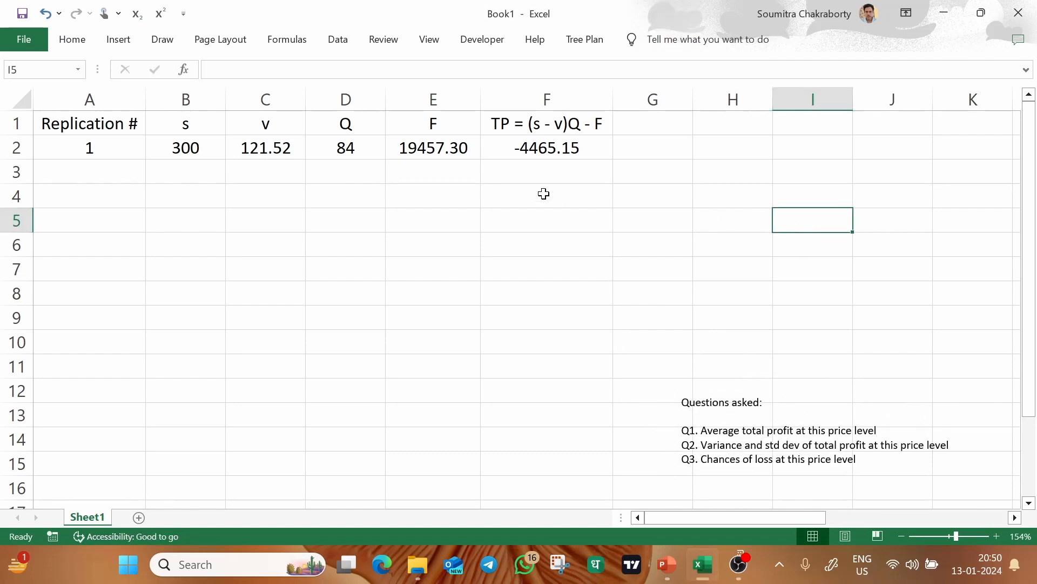
- Enter the formula =A2+1 in A3 to number the second replication
{"action": "left_click", "coordinate": [111, 175]}
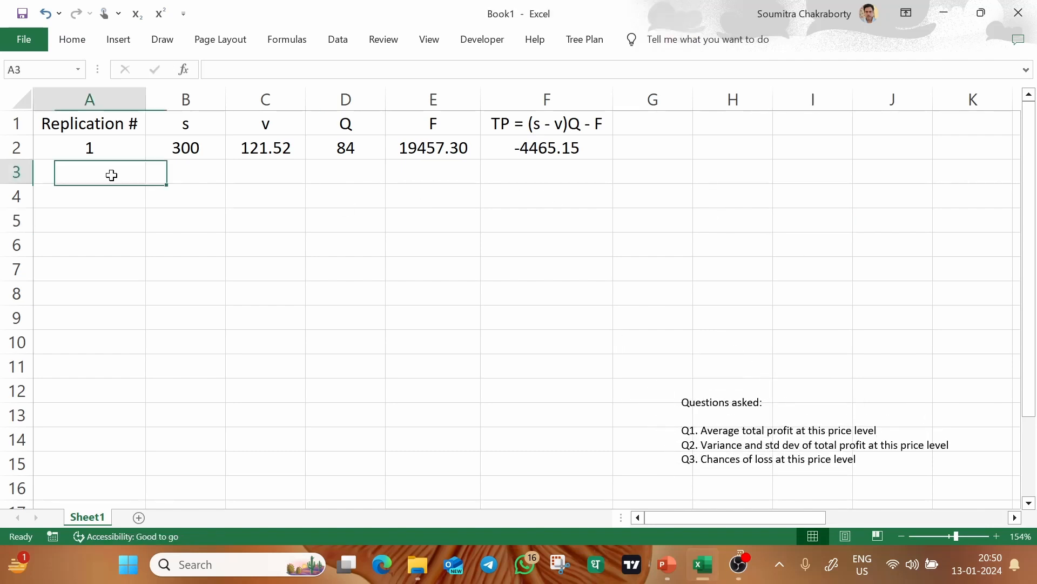
{"action": "type", "text": "="}
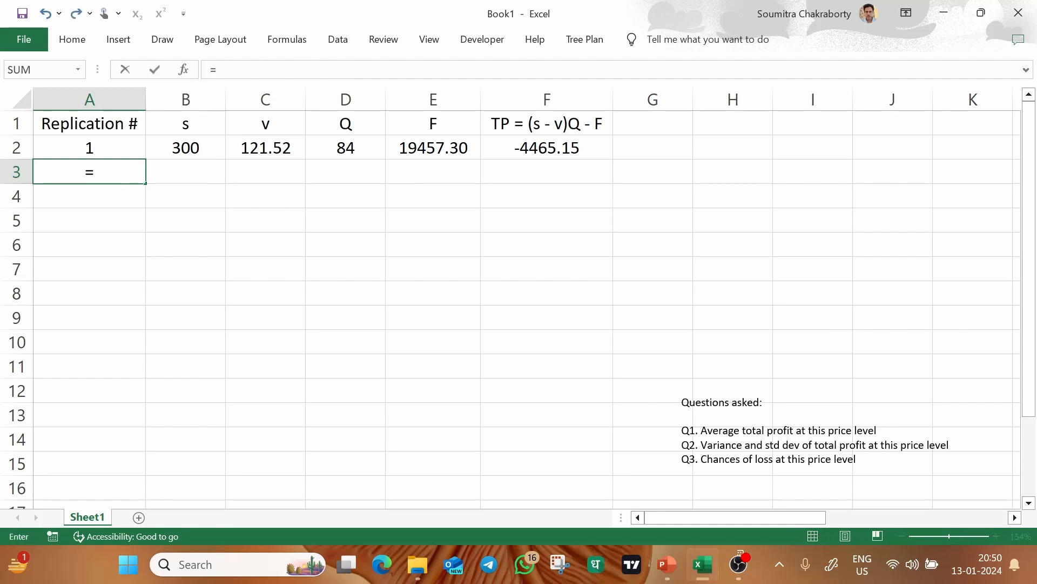
{"action": "key", "text": "Up"}
{"action": "type", "text": "+"}
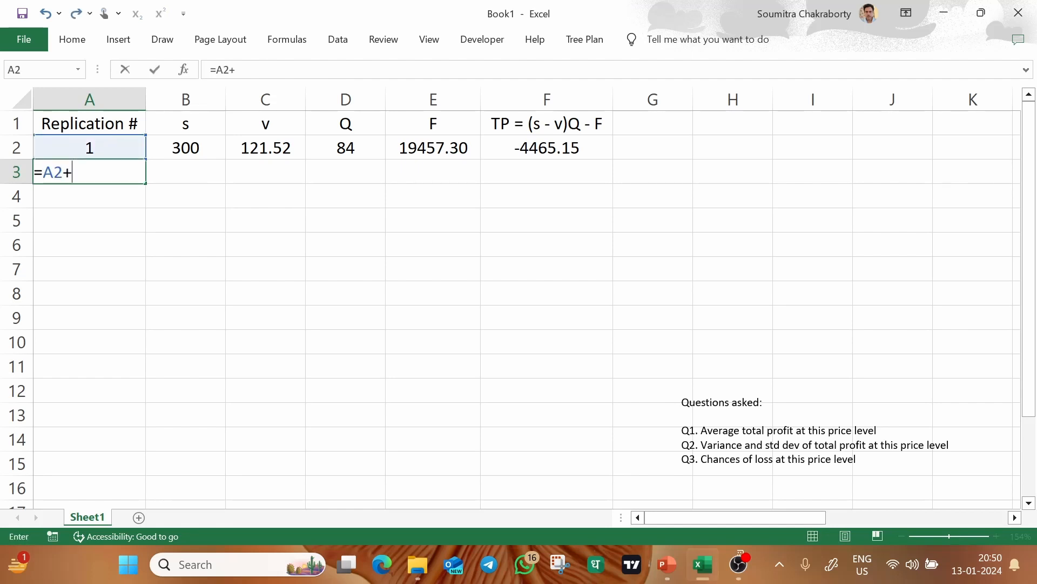
{"action": "type", "text": "1"}
{"action": "key", "text": "Return"}
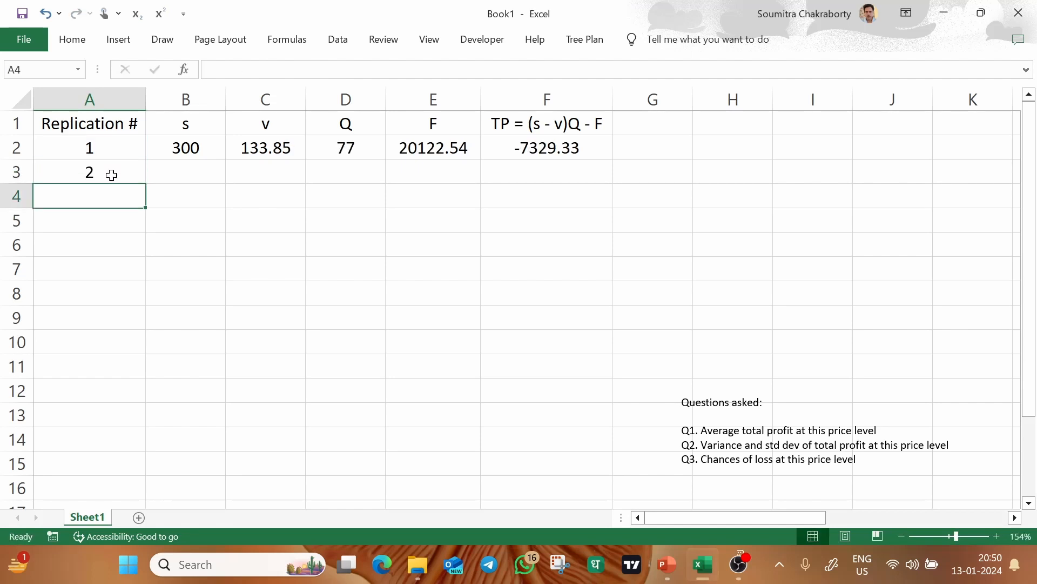
- Enter the formula =B2 in B3 to carry the selling price into the second replication
{"action": "left_click", "coordinate": [131, 172]}
{"action": "left_click", "coordinate": [182, 171]}
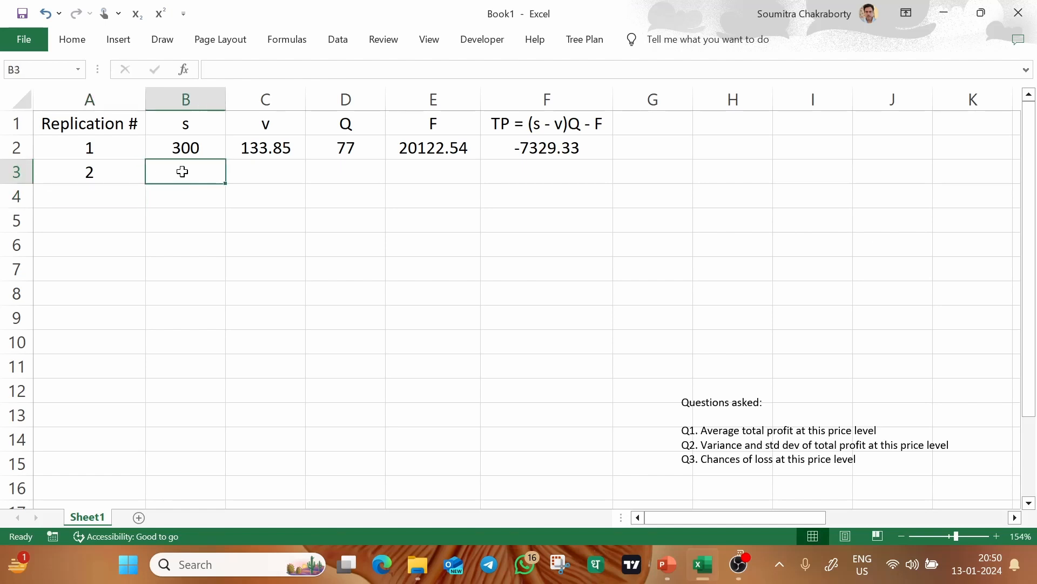
{"action": "type", "text": "="}
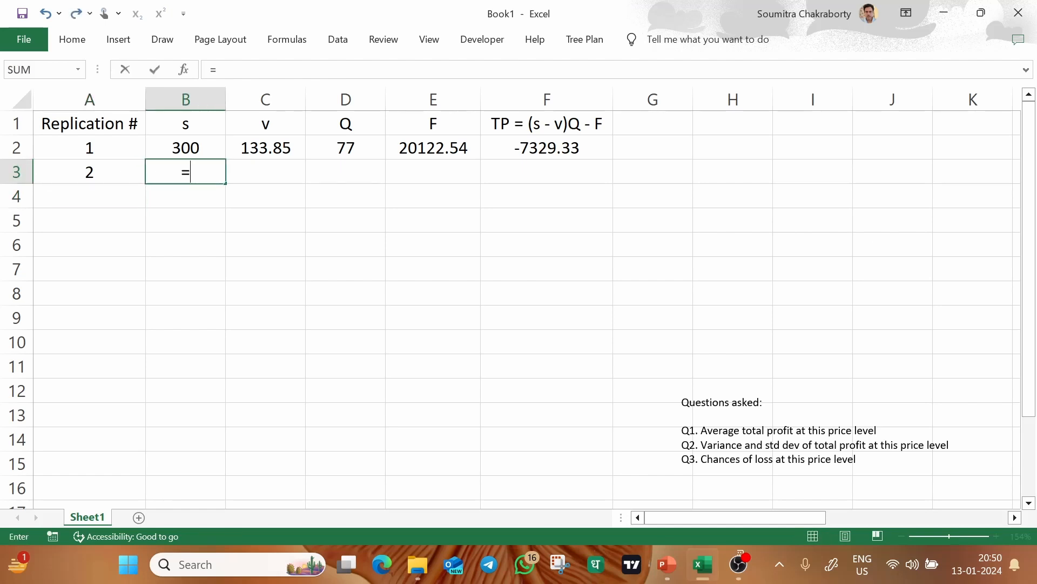
{"action": "left_click", "coordinate": [181, 156]}
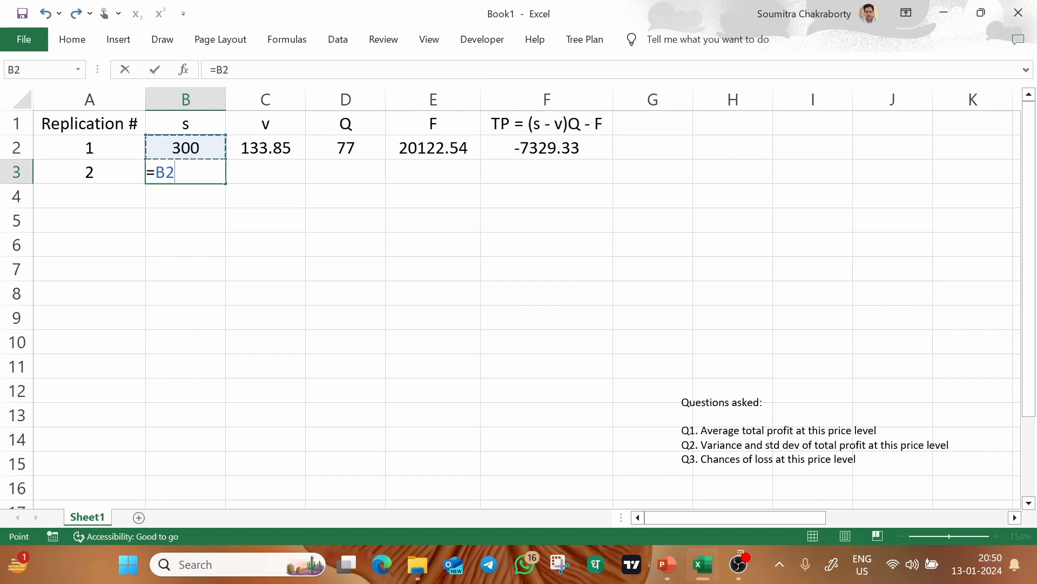
{"action": "key", "text": "Return"}
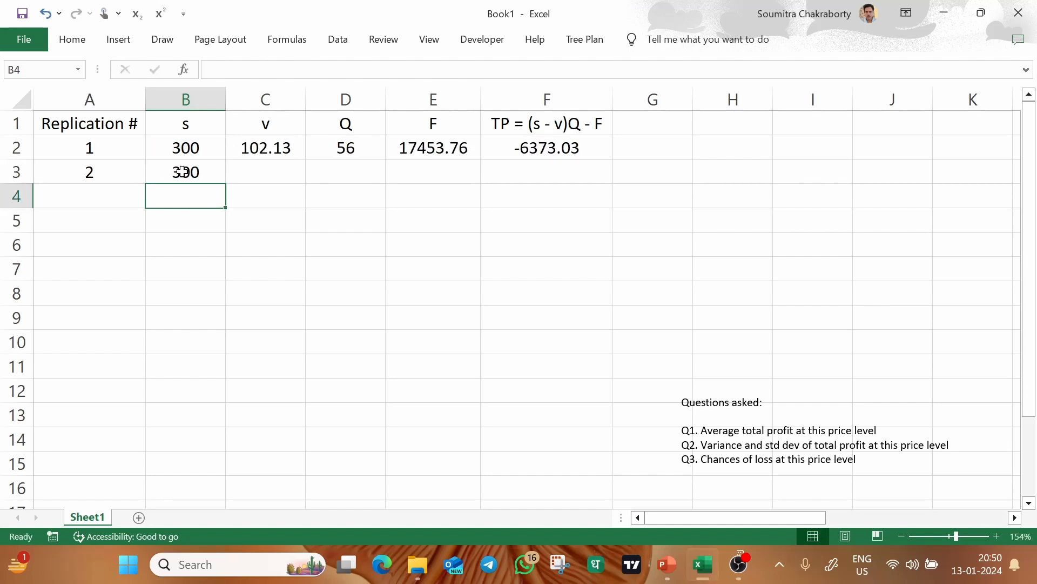
- Copy the variable cost, demand, fixed cost and total profit formulas from C2:F2 into C3:F3
{"action": "left_click", "coordinate": [280, 140]}
{"action": "left_click_drag", "start_coordinate": [306, 159], "coordinate": [310, 178]}
{"action": "left_click_drag", "start_coordinate": [357, 142], "coordinate": [550, 146]}
{"action": "key", "text": "ctrl+c"}
{"action": "left_click", "coordinate": [332, 171]}
{"action": "key", "text": "ctrl+v"}
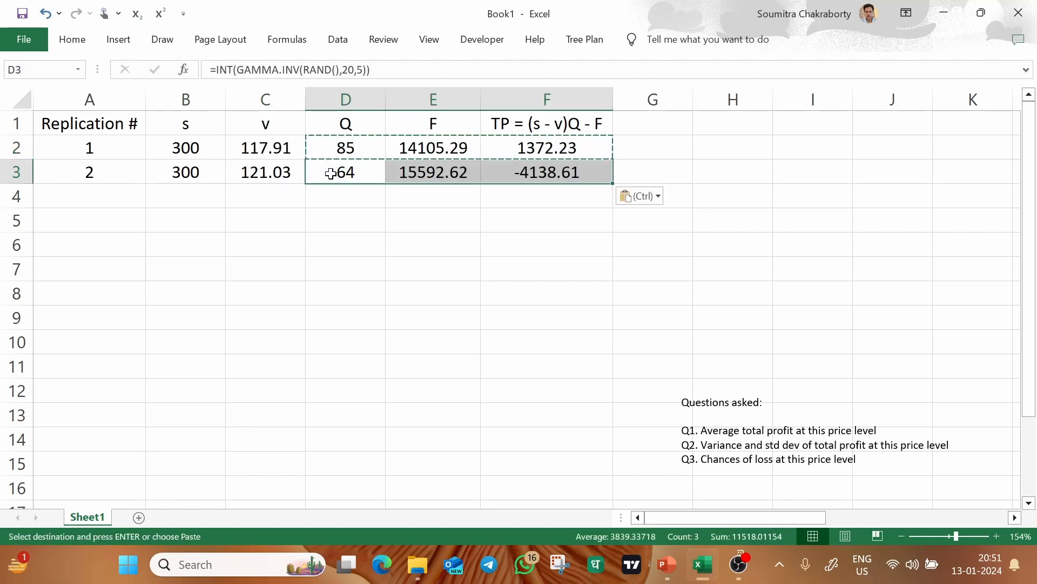
{"action": "left_click", "coordinate": [277, 169]}
{"action": "double_click", "coordinate": [667, 167]}
{"action": "left_click", "coordinate": [743, 155]}
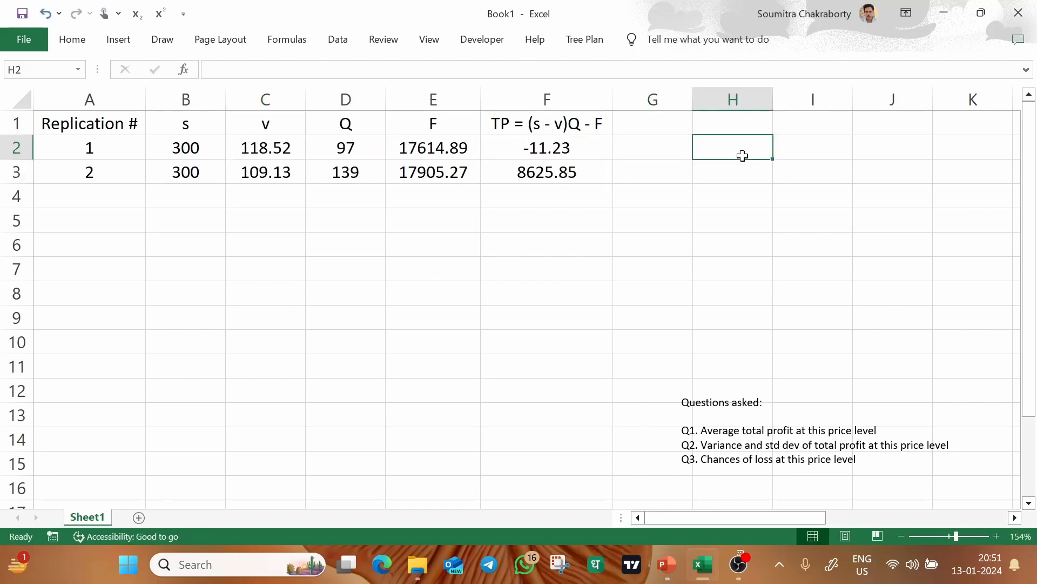
{"action": "type", "text": "F9"}
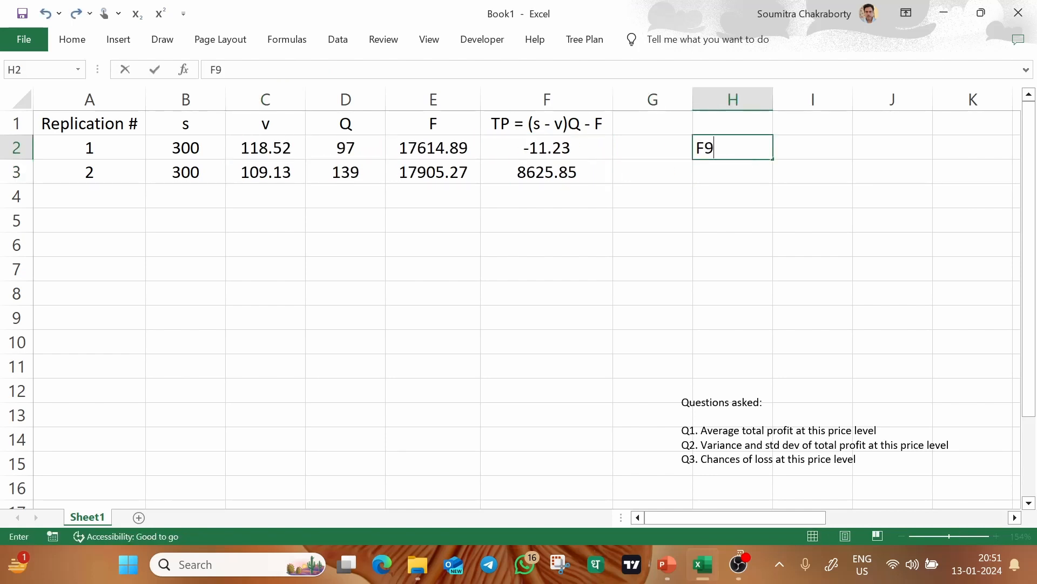
{"action": "key", "text": "Return"}
{"action": "key", "text": "Delete"}
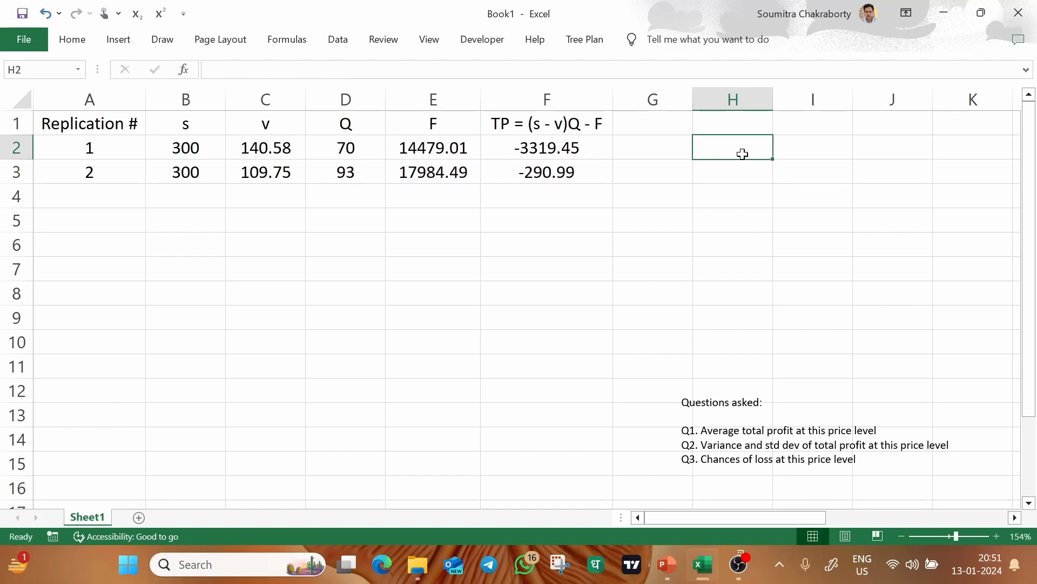
{"action": "left_click", "coordinate": [21, 14]}
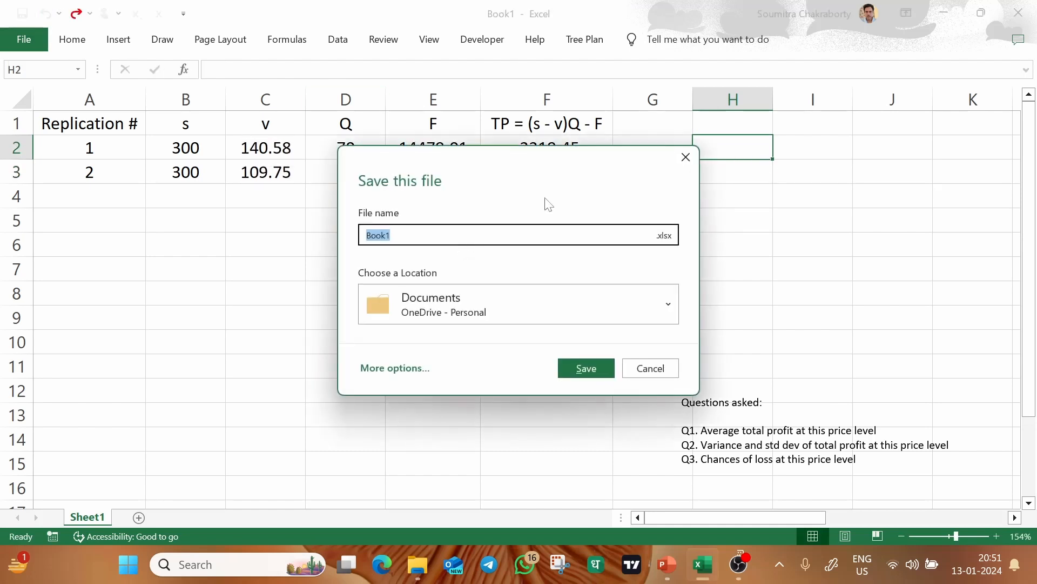
{"action": "left_click", "coordinate": [683, 155]}
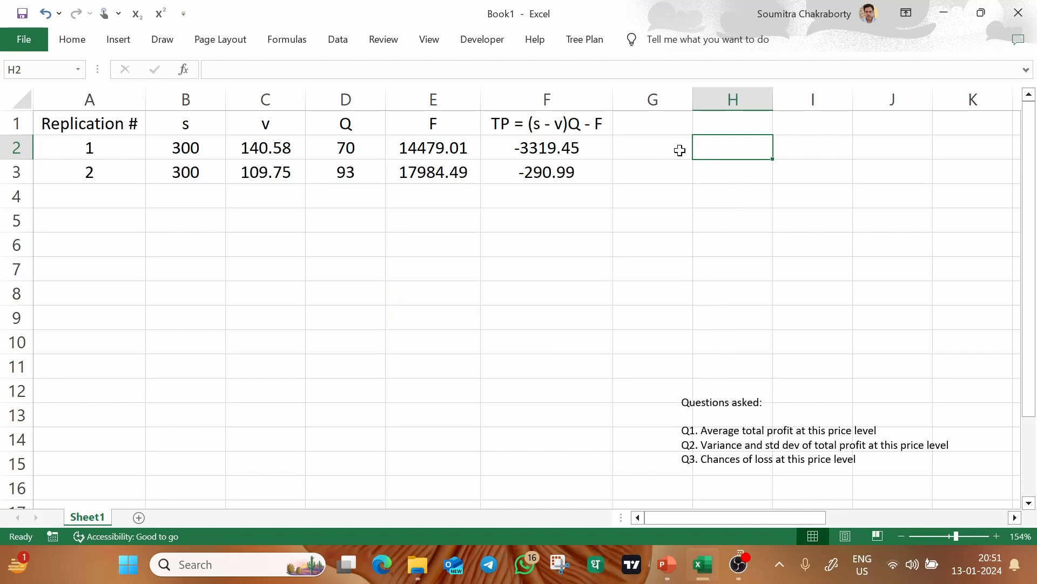
- Recalculate the random values of both replications to compare them, and inspect the variable cost formula in C2
{"action": "left_click", "coordinate": [660, 171]}
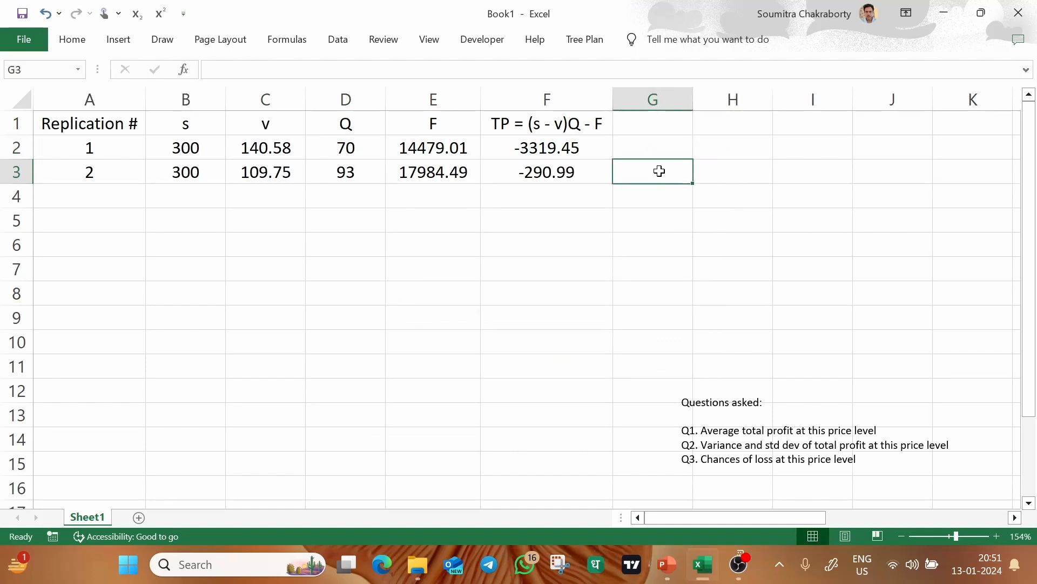
{"action": "left_click", "coordinate": [754, 177]}
{"action": "left_click", "coordinate": [678, 206]}
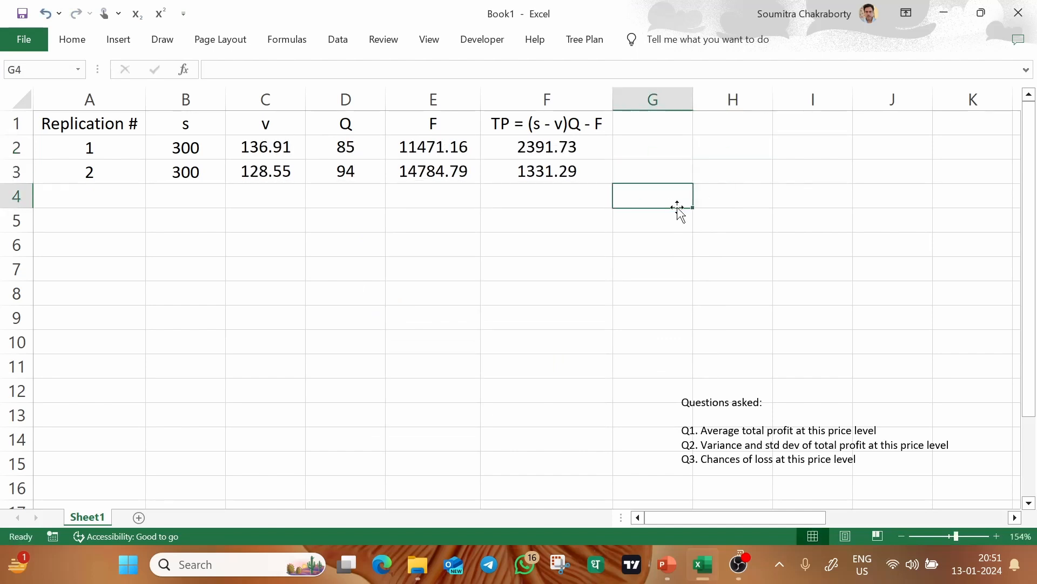
{"action": "left_click", "coordinate": [730, 201]}
{"action": "left_click", "coordinate": [815, 189]}
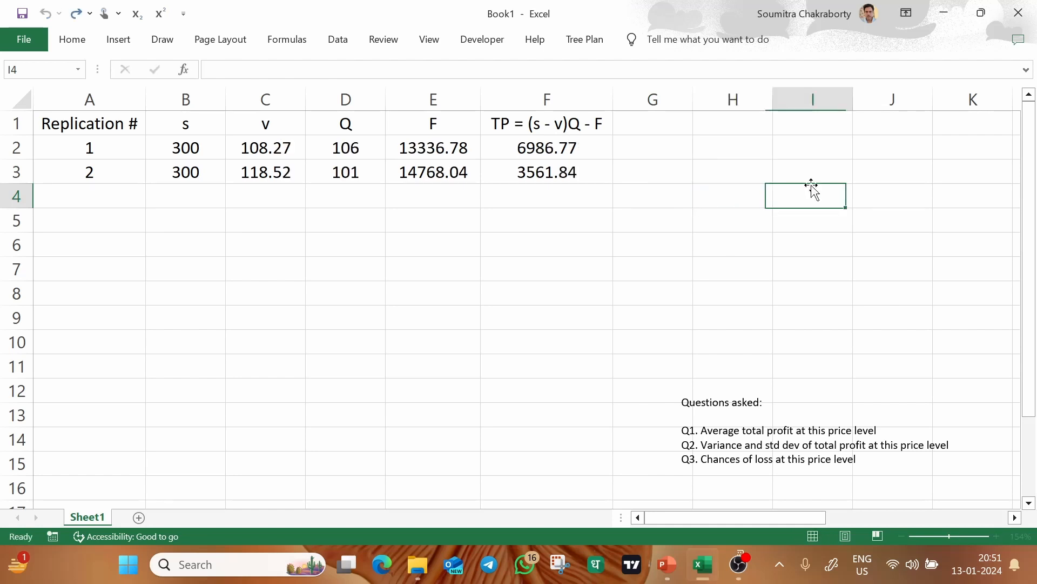
{"action": "left_click", "coordinate": [793, 156]}
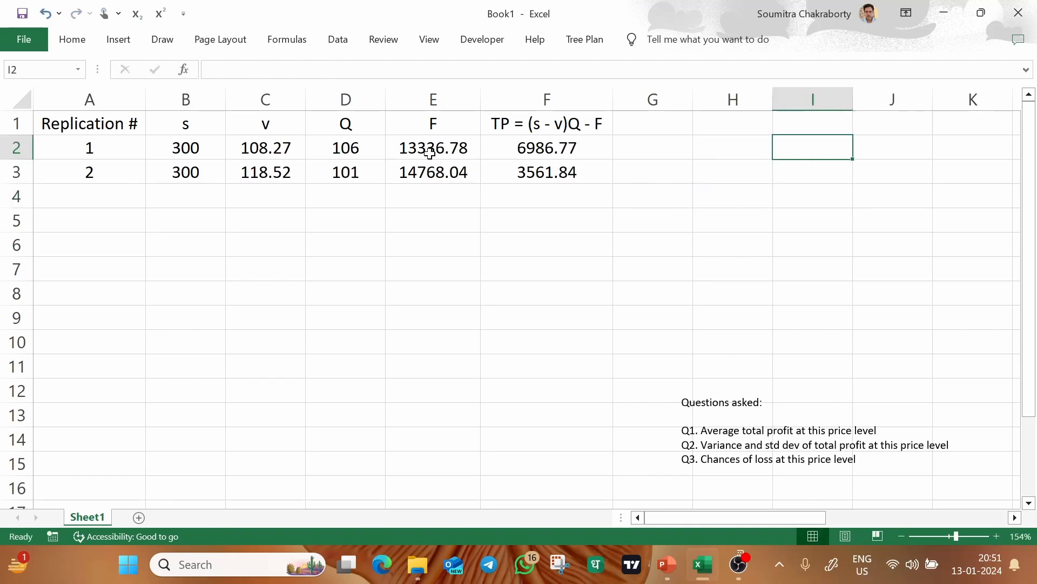
{"action": "left_click", "coordinate": [267, 150]}
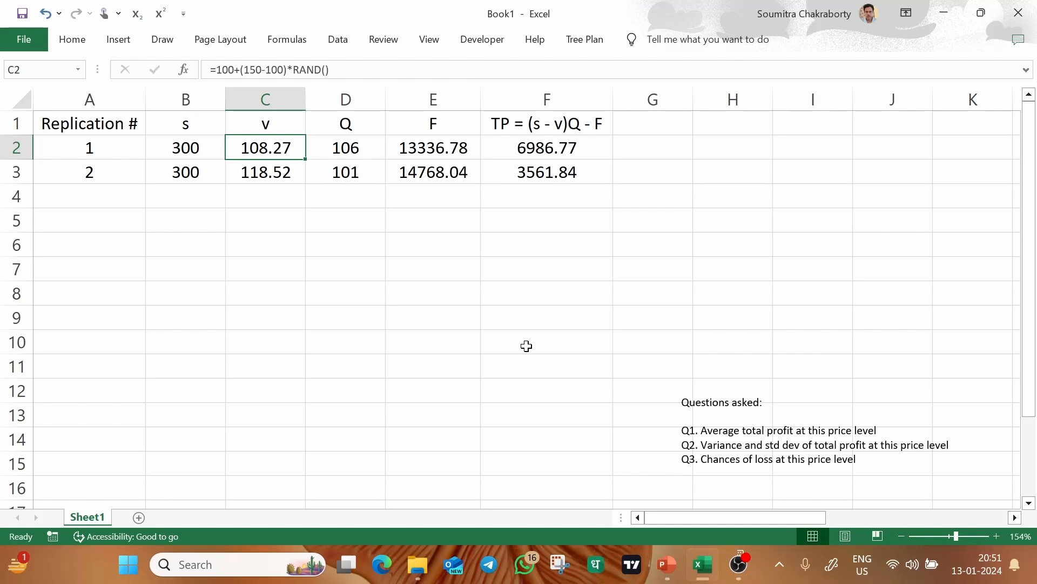
{"action": "left_click", "coordinate": [660, 156]}
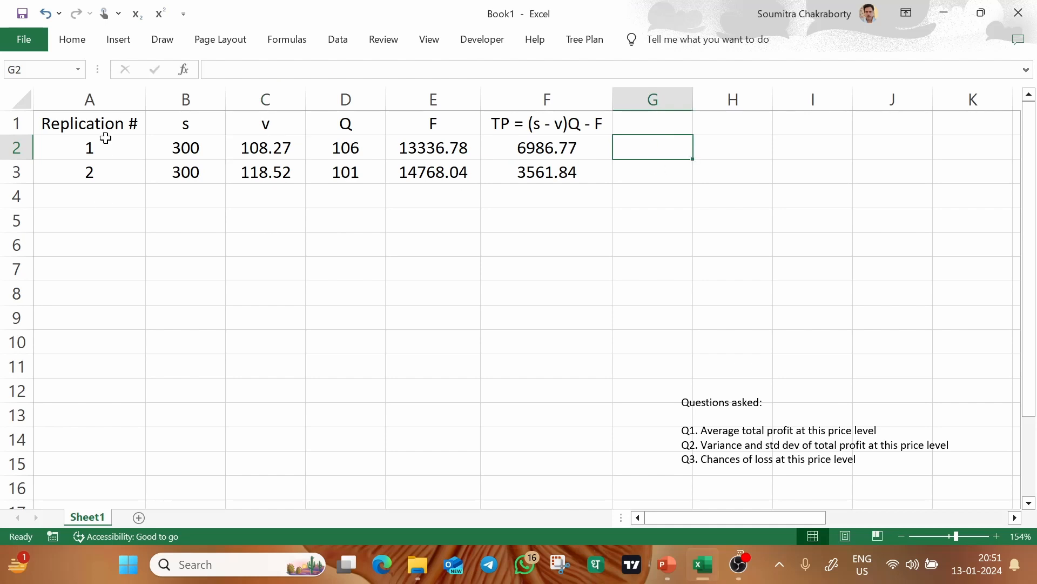
- Fill the formulas in A3:F3 down to row 1002, and clear row 1002 so the table ends at replication 1000
{"action": "left_click", "coordinate": [122, 175]}
{"action": "mouse_move", "coordinate": [523, 172]}
{"action": "left_mouse_down"}
{"action": "mouse_move", "coordinate": [565, 172]}
{"action": "mouse_move", "coordinate": [642, 407]}
{"action": "mouse_move", "coordinate": [611, 582]}
{"action": "mouse_move", "coordinate": [594, 581]}
{"action": "mouse_move", "coordinate": [606, 556]}
{"action": "mouse_move", "coordinate": [578, 76]}
{"action": "mouse_move", "coordinate": [545, 198]}
{"action": "left_mouse_up"}
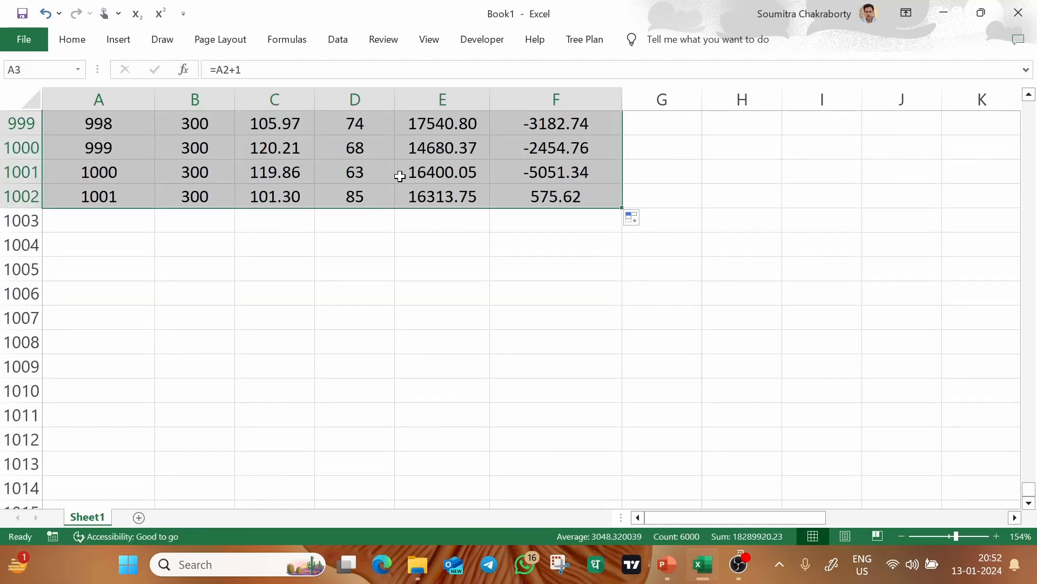
{"action": "left_click", "coordinate": [15, 197]}
{"action": "key", "text": "Delete"}
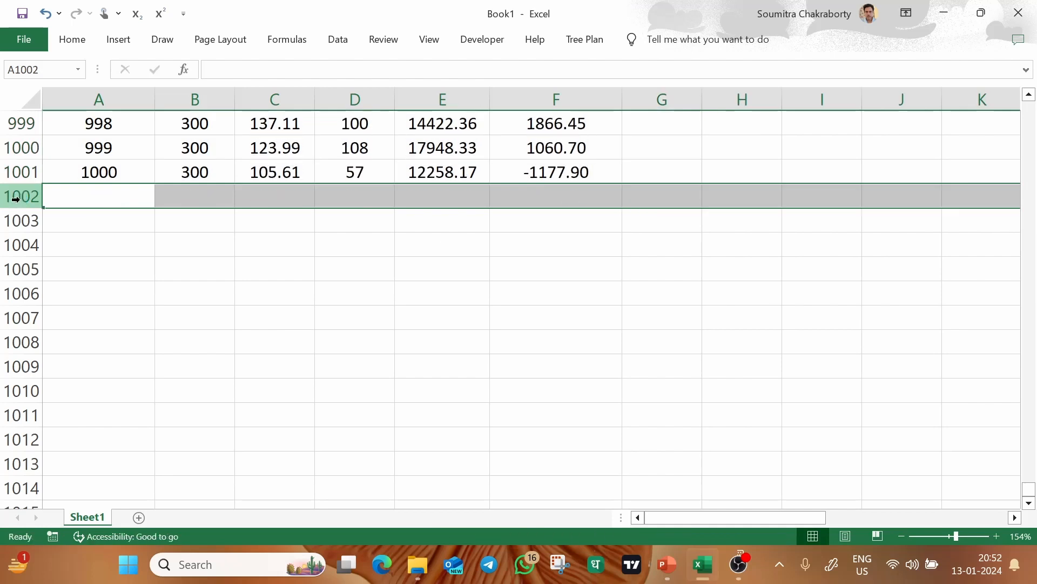
- Return to the start of the simulation table and enter the label "Average profit" in H1
{"action": "left_click", "coordinate": [737, 172]}
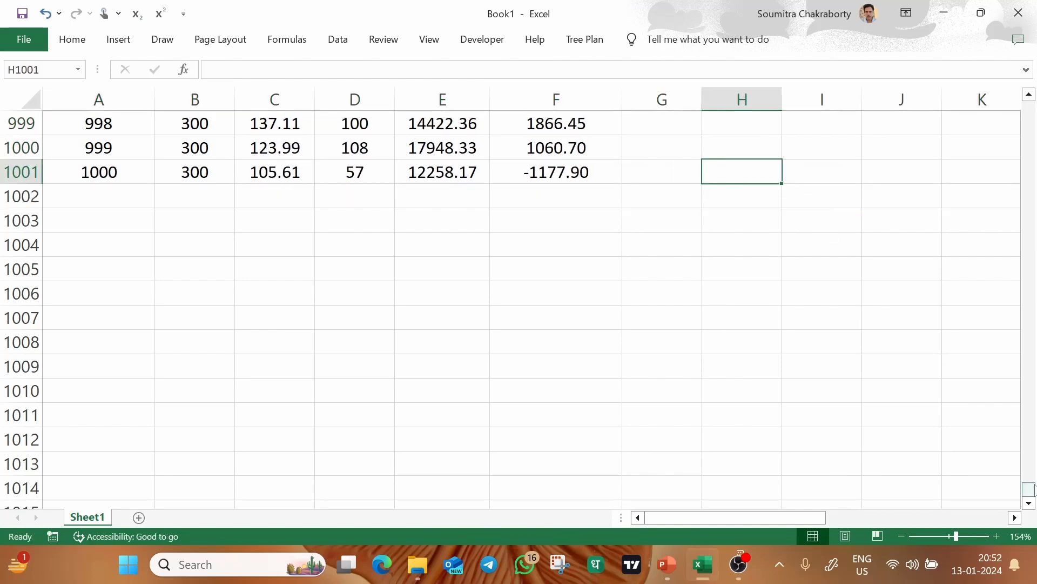
{"action": "left_click_drag", "start_coordinate": [1035, 489], "coordinate": [1030, 106]}
{"action": "left_click", "coordinate": [715, 200]}
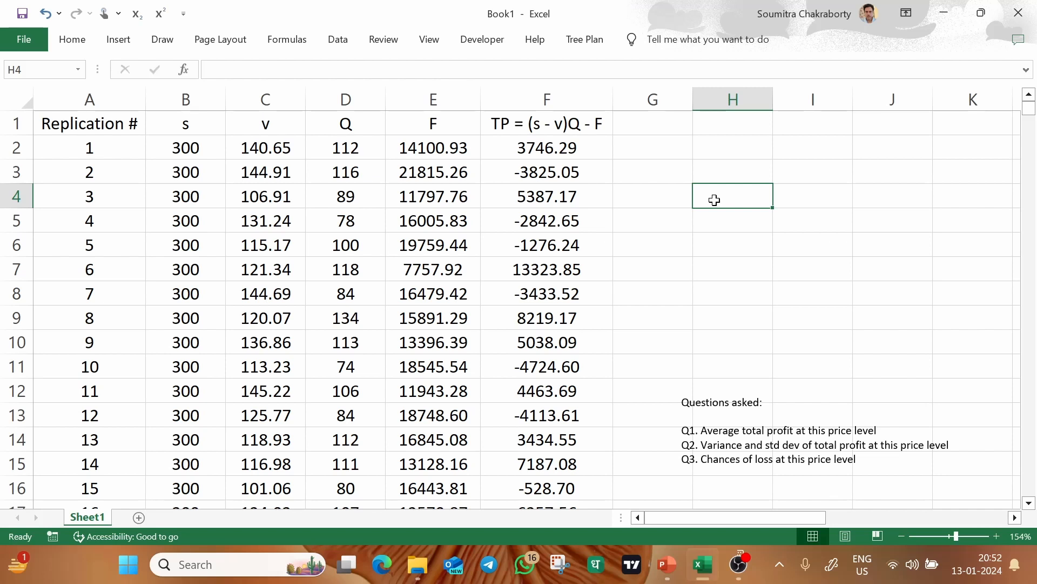
{"action": "left_click", "coordinate": [725, 128]}
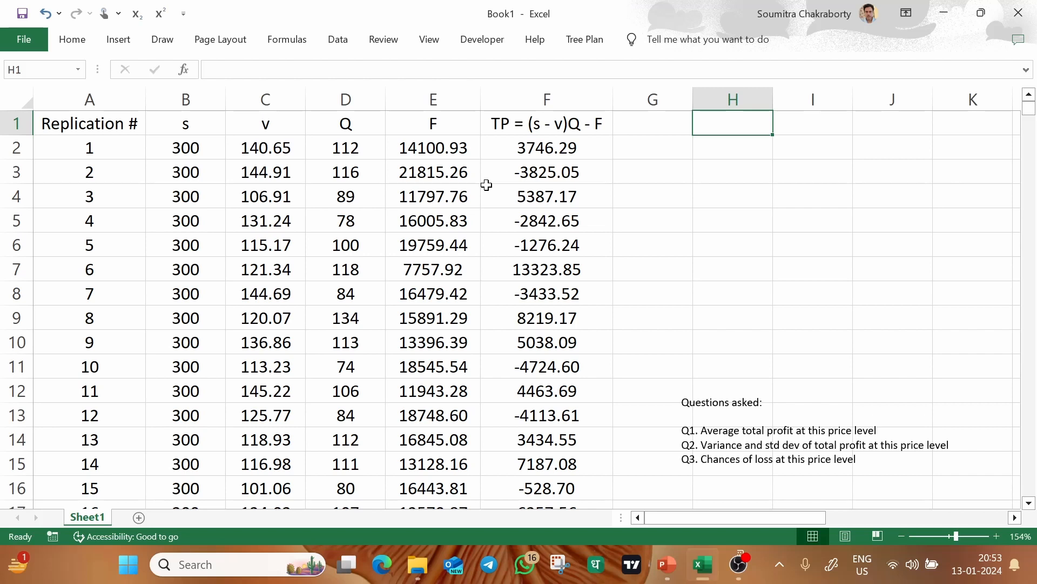
{"action": "type", "text": "Average or"}
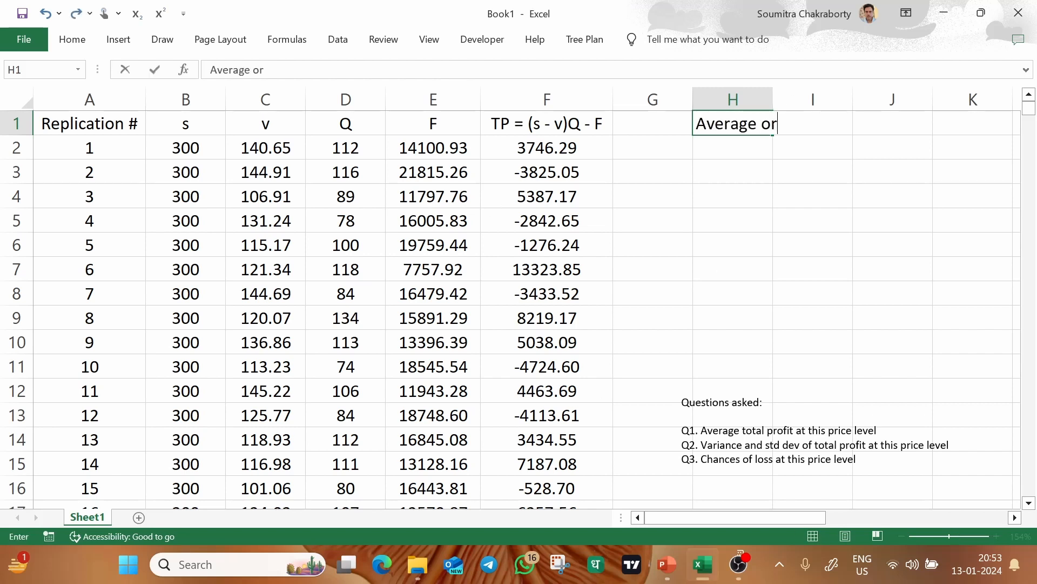
{"action": "key", "text": "BackSpace"}
{"action": "key", "text": "BackSpace"}
{"action": "key", "text": "BackSpace"}
{"action": "type", "text": "profit"}
{"action": "left_click", "coordinate": [750, 156]}
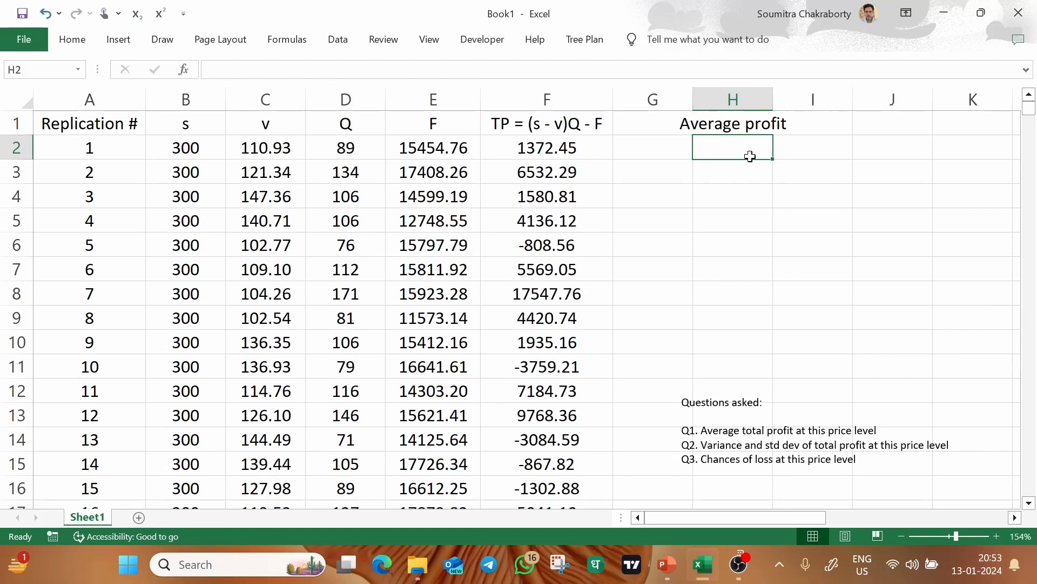
- Left-align the contents of column H
{"action": "left_click", "coordinate": [738, 100]}
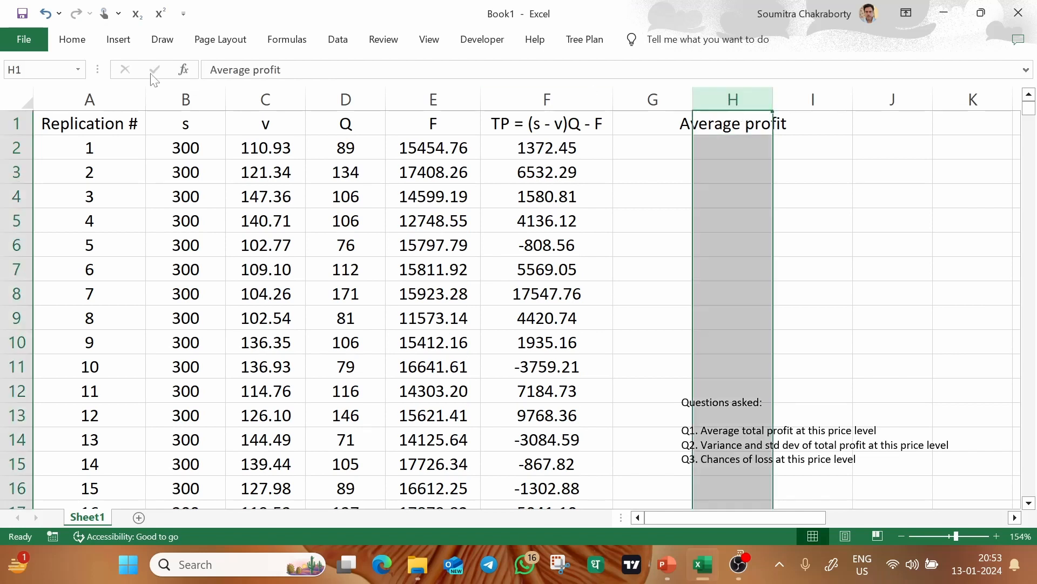
{"action": "left_click", "coordinate": [72, 39]}
{"action": "left_click", "coordinate": [734, 150]}
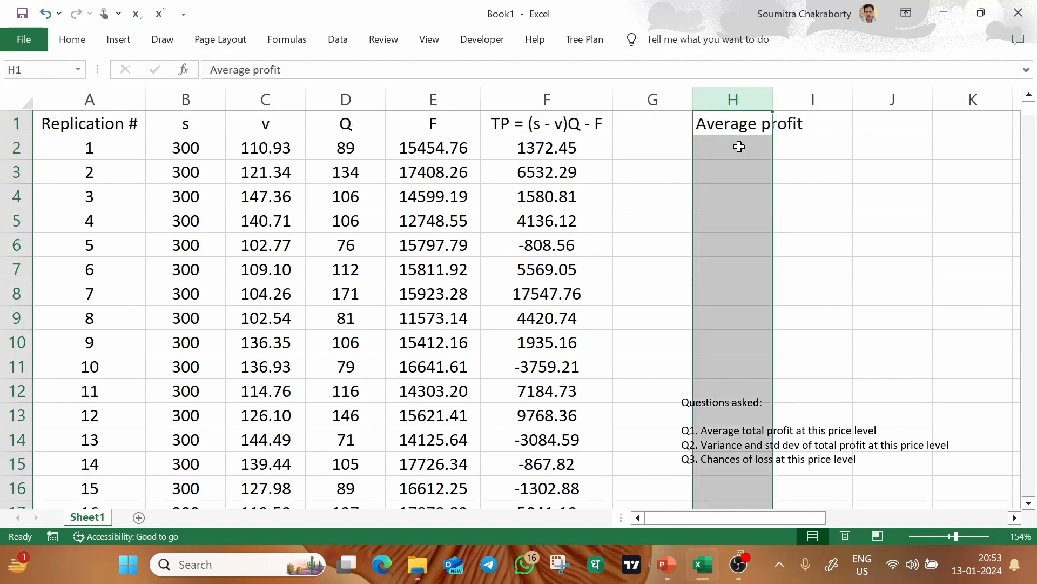
- Enter the labels "Variance" in H2 and "Std dev" in H3 under the average profit label
{"action": "left_click", "coordinate": [739, 146]}
{"action": "type", "text": "Varince"}
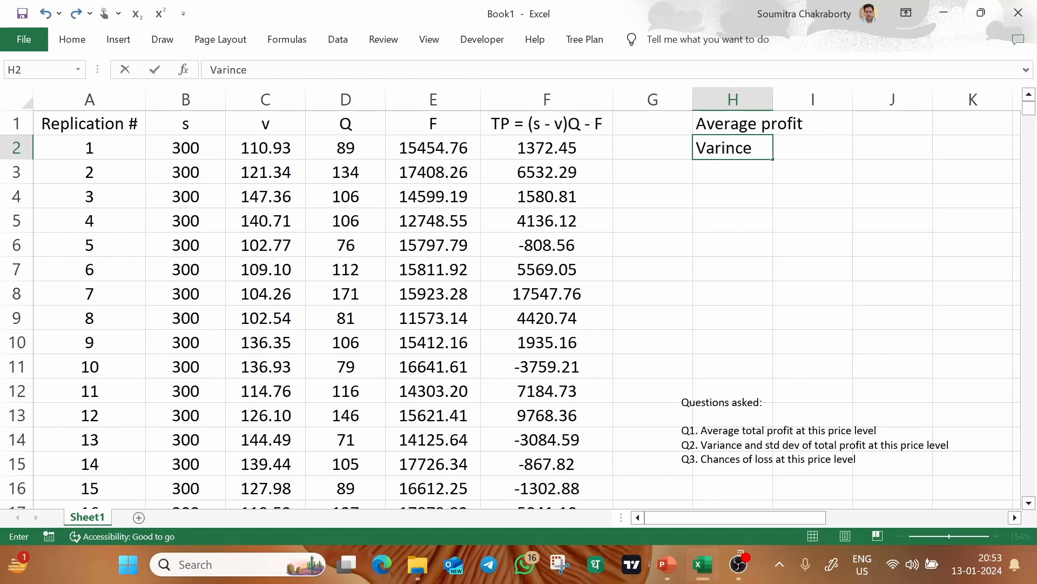
{"action": "key", "text": "Return"}
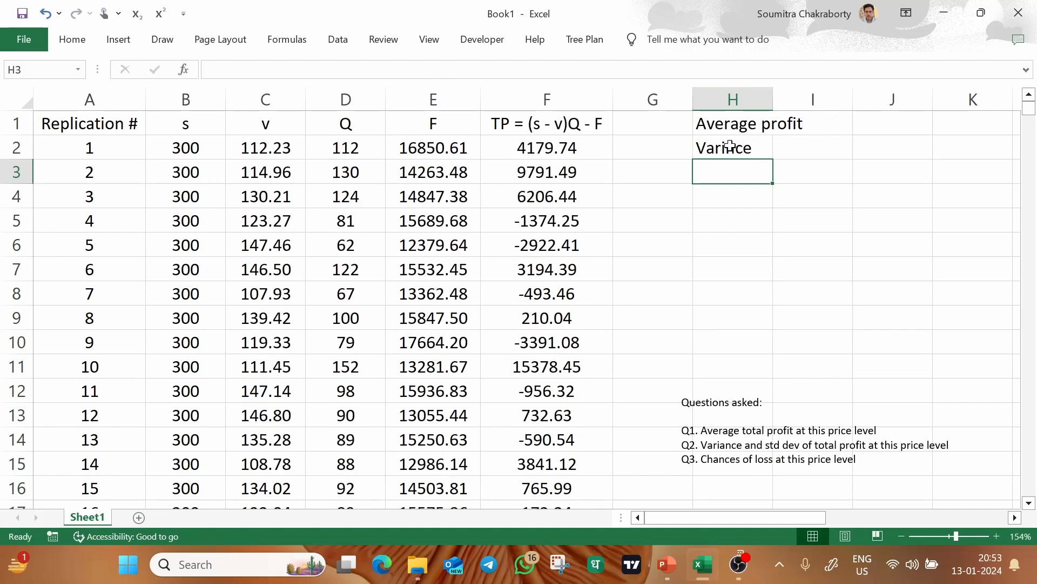
{"action": "double_click", "coordinate": [731, 147]}
{"action": "type", "text": "a"}
{"action": "key", "text": "Return"}
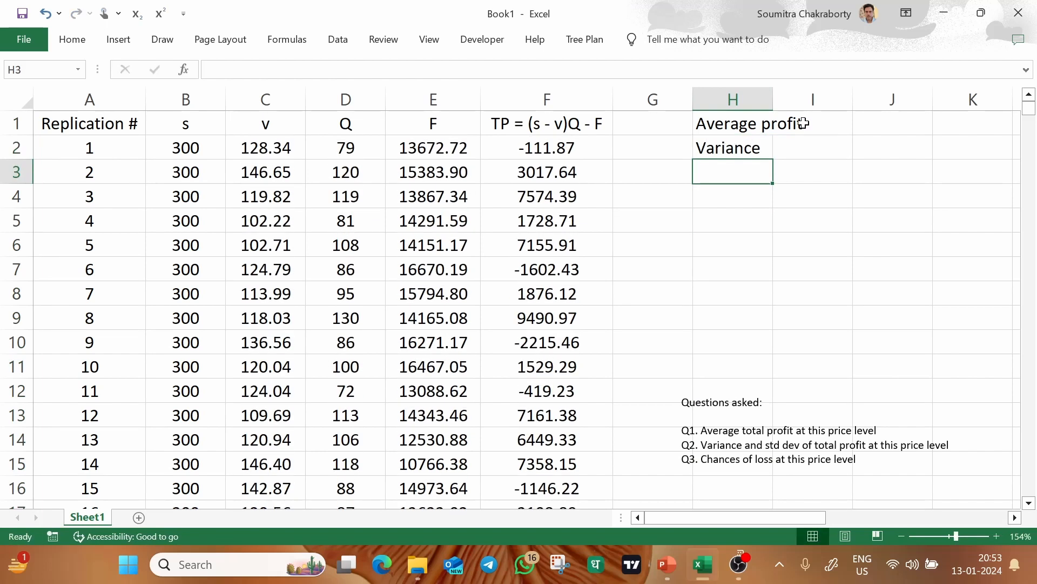
{"action": "type", "text": "Std dev"}
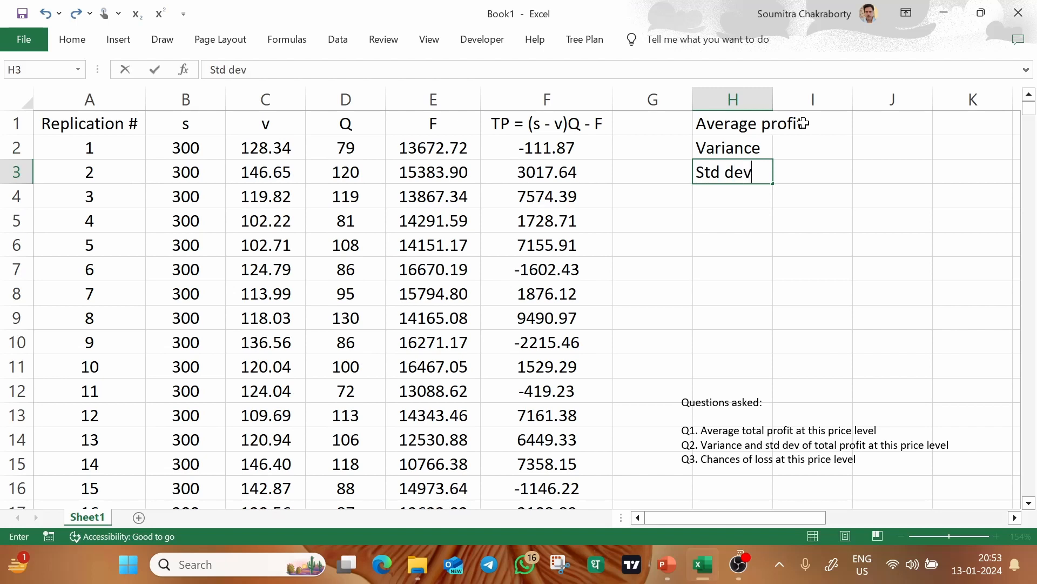
{"action": "key", "text": "Return"}
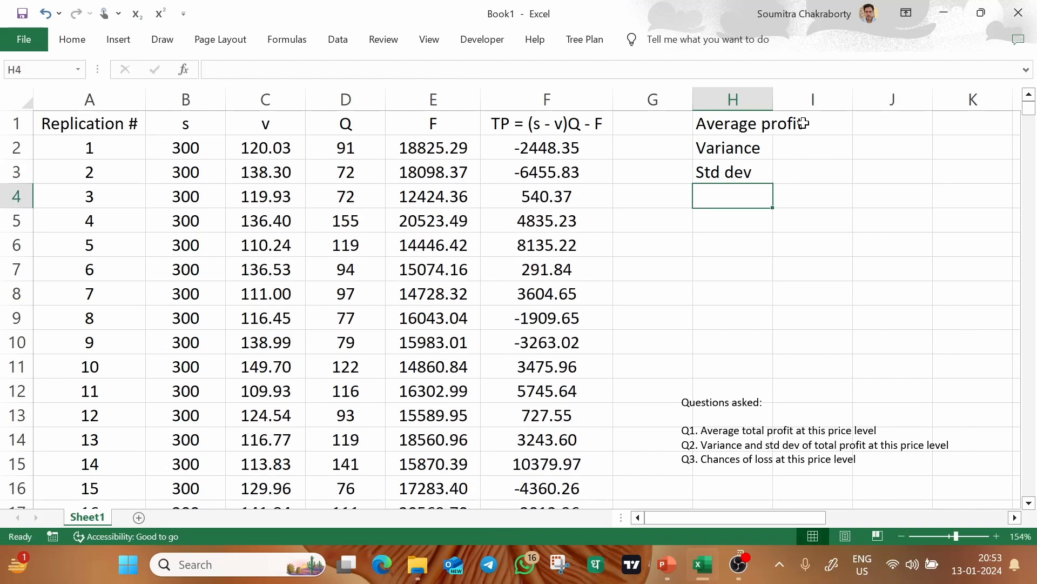
- Enter the label "Prob(Loss)" in H5, leaving H4 empty
{"action": "left_click", "coordinate": [731, 220]}
{"action": "type", "text": "P"}
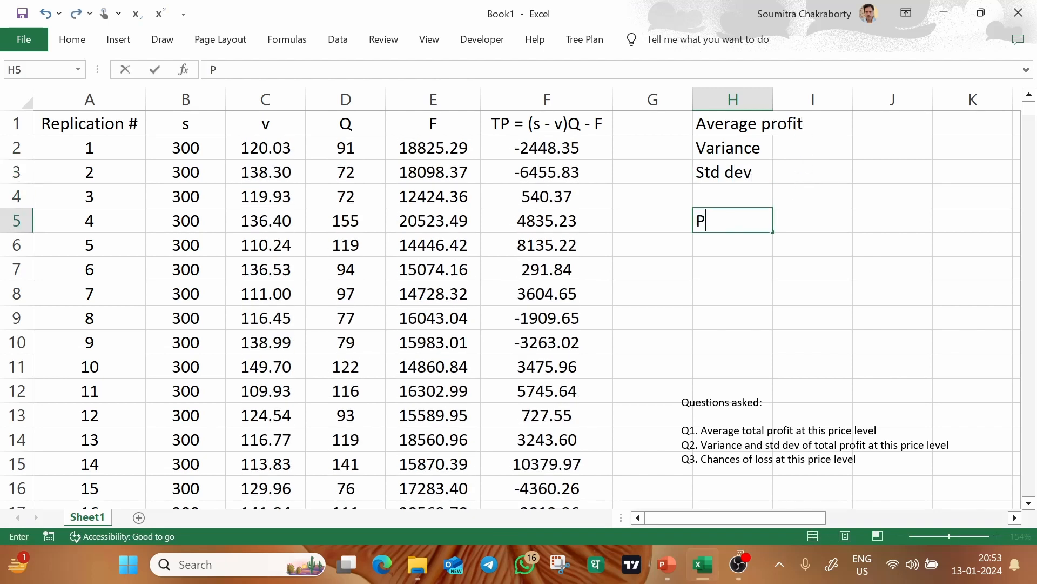
{"action": "type", "text": "rob(Loss)"}
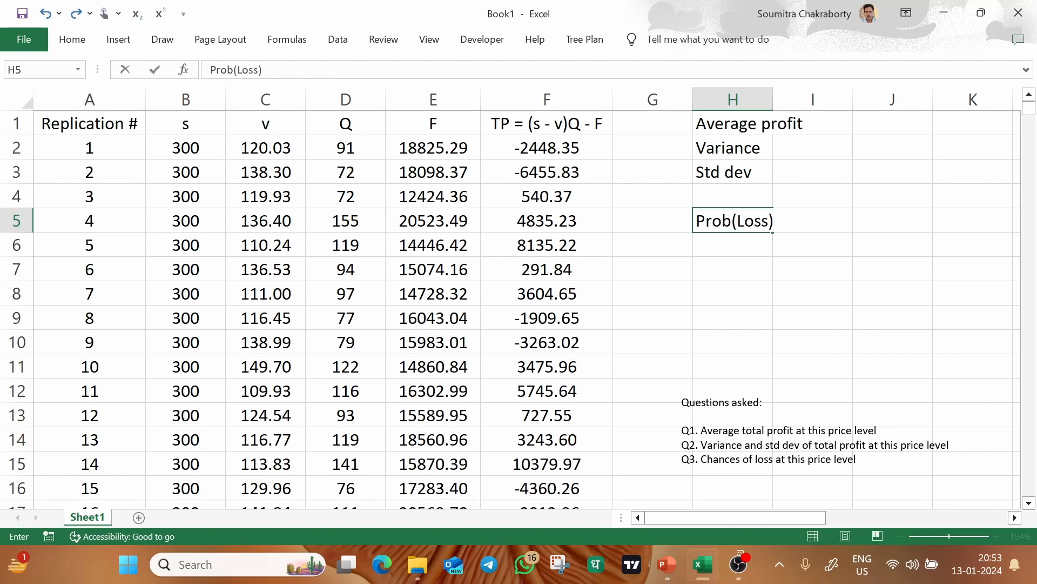
{"action": "key", "text": "Return"}
- Widen column H to fit its labels and enter "Count(Loss)" in H4
{"action": "left_click_drag", "start_coordinate": [774, 100], "coordinate": [813, 104]}
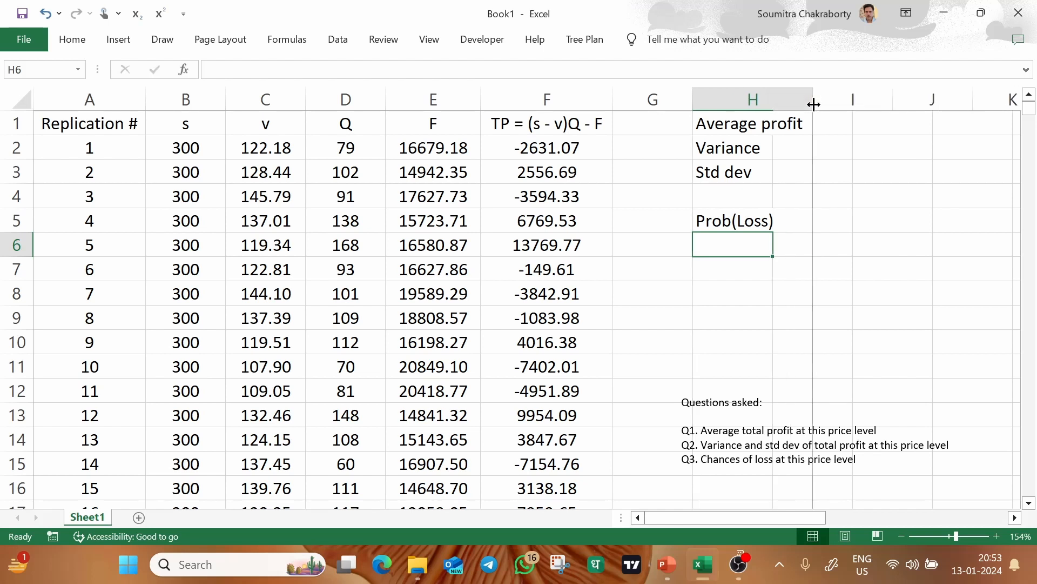
{"action": "left_click", "coordinate": [742, 205]}
{"action": "left_click_drag", "start_coordinate": [813, 102], "coordinate": [819, 101]}
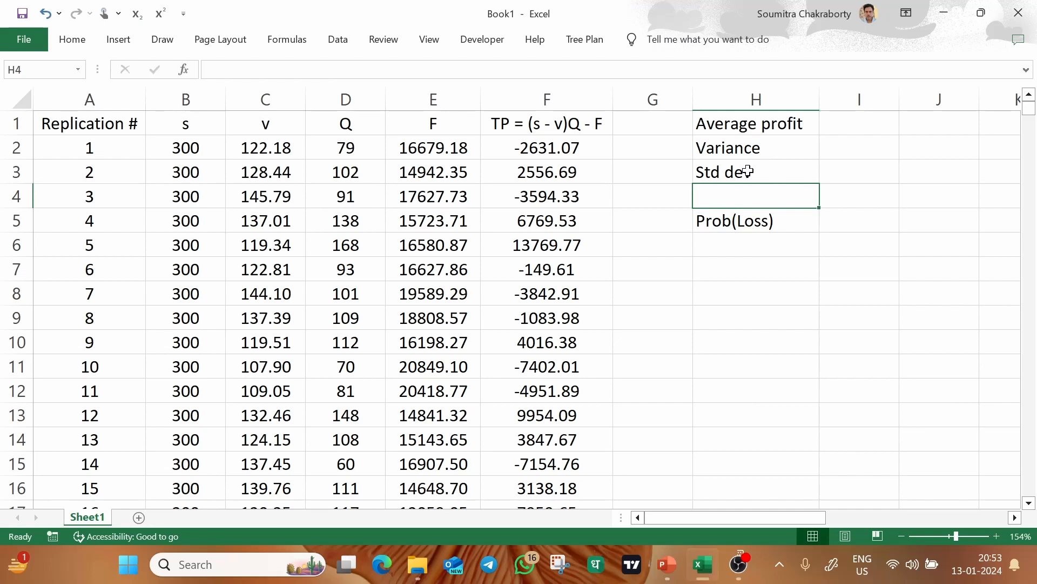
{"action": "type", "text": "Count"}
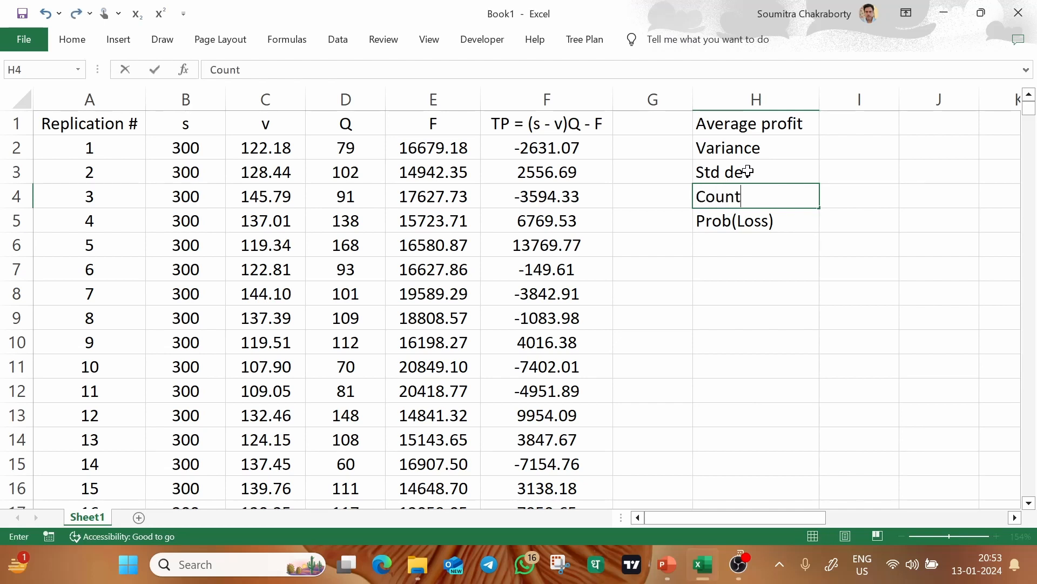
{"action": "type", "text": "(Loss)"}
{"action": "key", "text": "Return"}
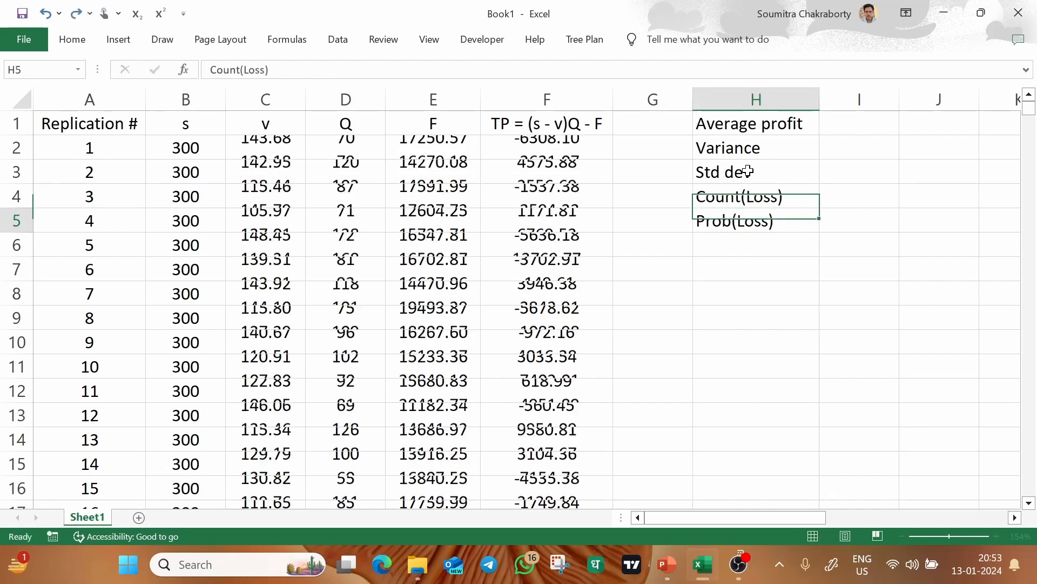
- Narrow the empty column G and widen column I to make room for the summary results
{"action": "left_click", "coordinate": [757, 197]}
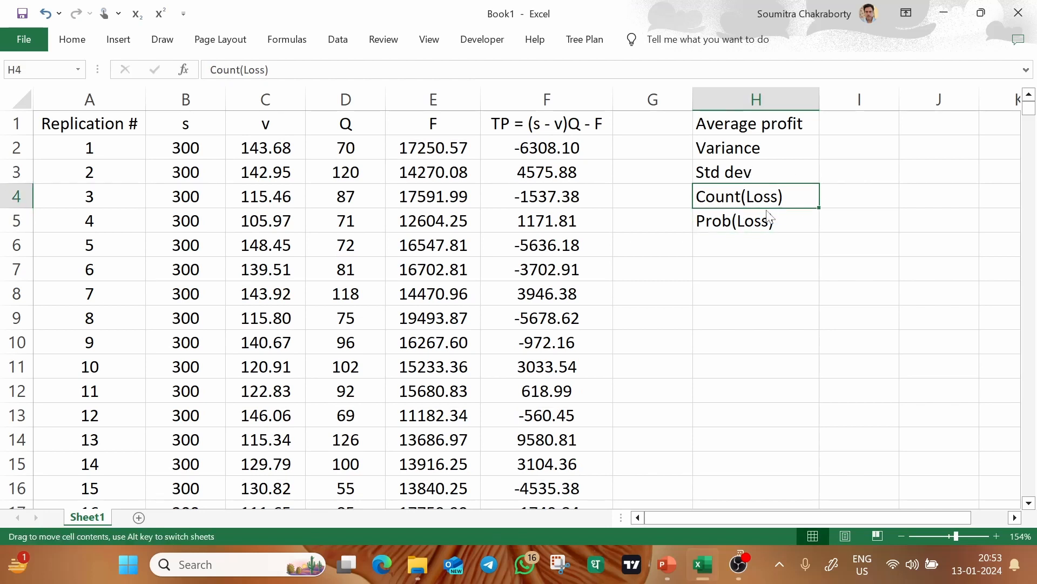
{"action": "left_click", "coordinate": [871, 189]}
{"action": "left_click", "coordinate": [715, 199]}
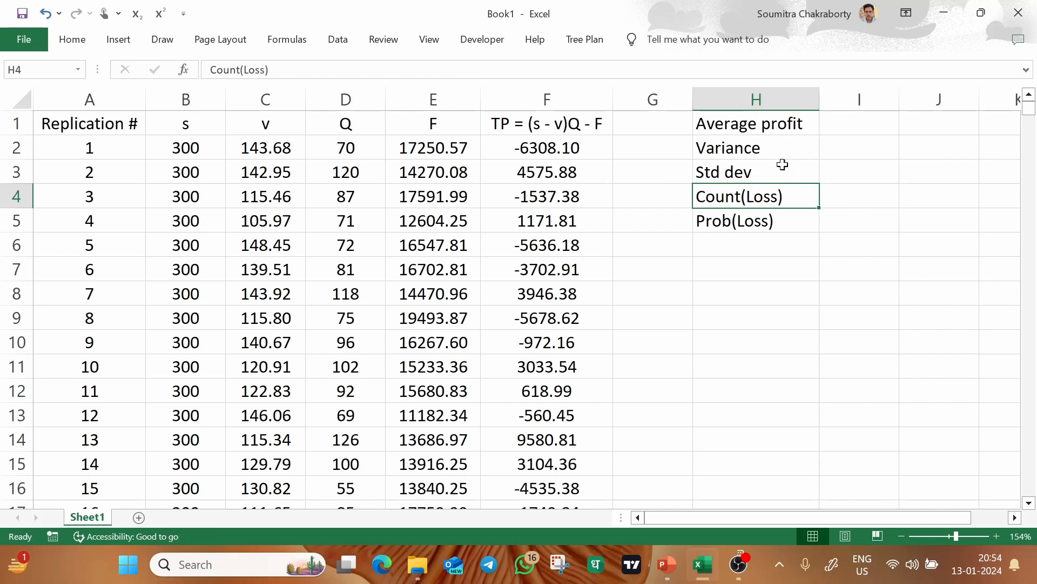
{"action": "left_click_drag", "start_coordinate": [693, 95], "coordinate": [640, 97]}
{"action": "left_click", "coordinate": [774, 123]}
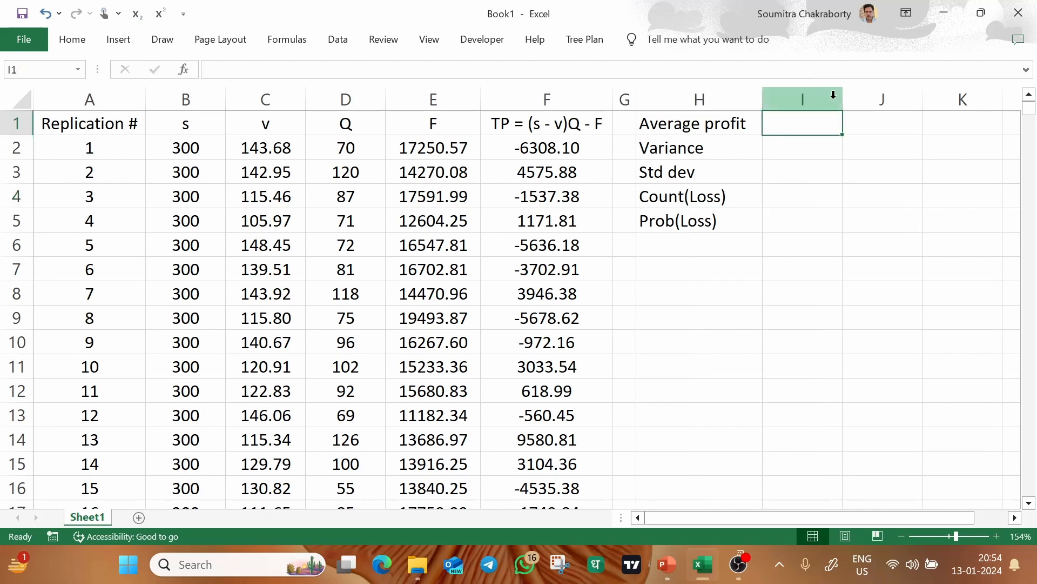
{"action": "left_click_drag", "start_coordinate": [843, 97], "coordinate": [883, 102]}
- Enter =AVERAGE(F2:F1001) in I1 to calculate the average total profit over all replications
{"action": "type", "text": "=ave"}
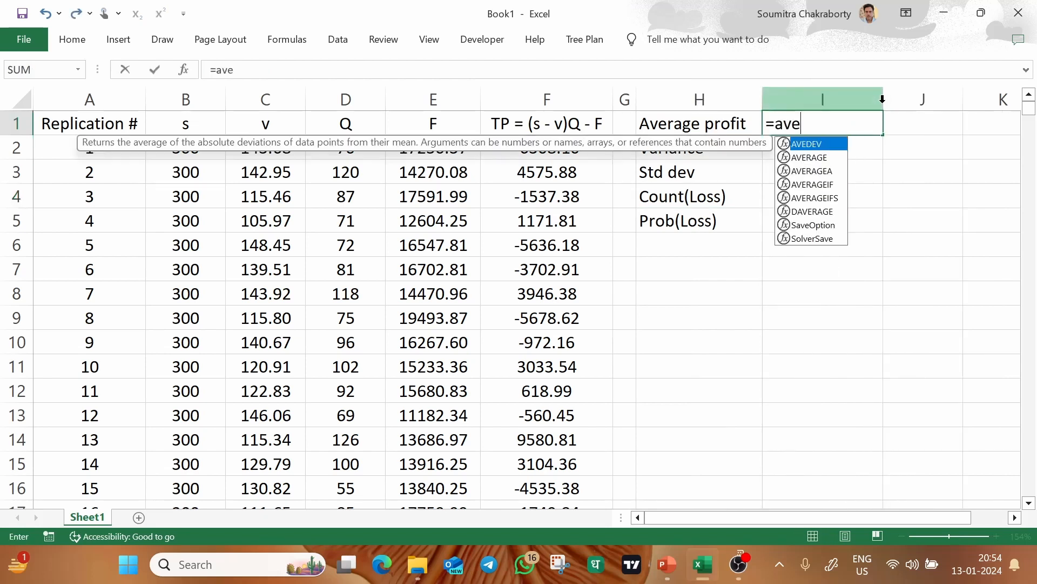
{"action": "key", "text": "Down"}
{"action": "key", "text": "Tab"}
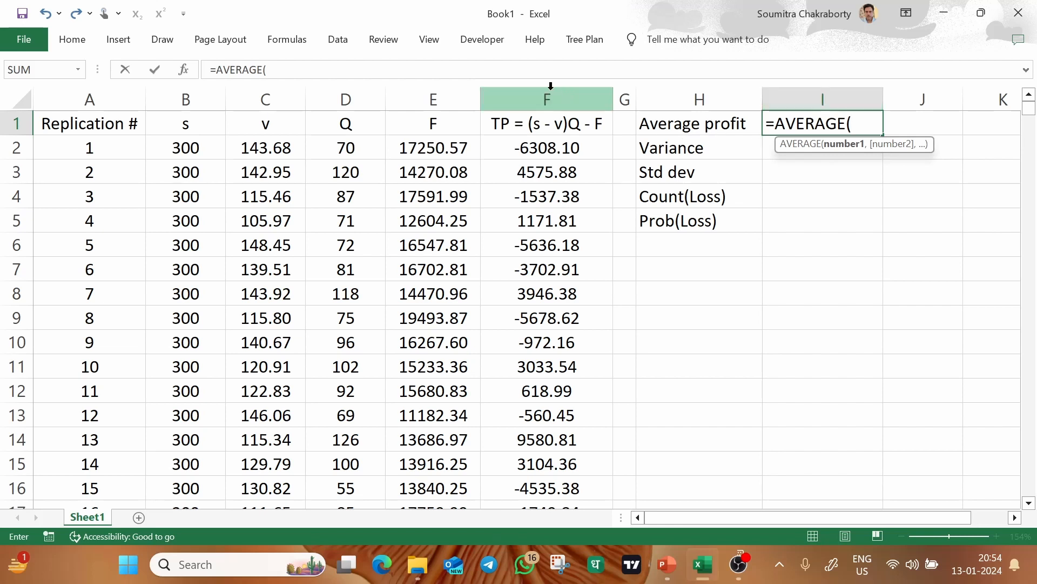
{"action": "left_click", "coordinate": [556, 143]}
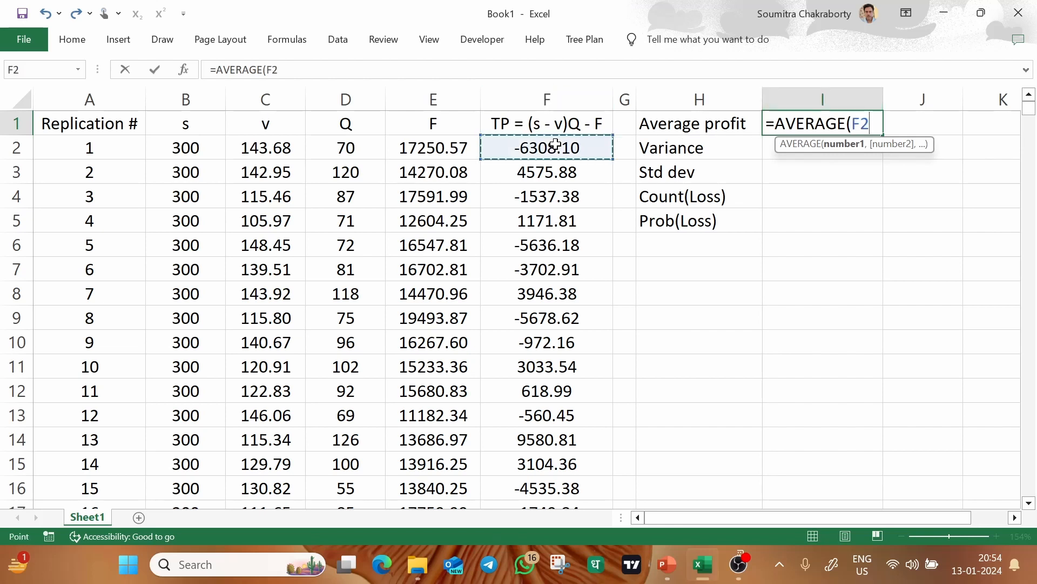
{"action": "key", "text": "ctrl+shift+Down"}
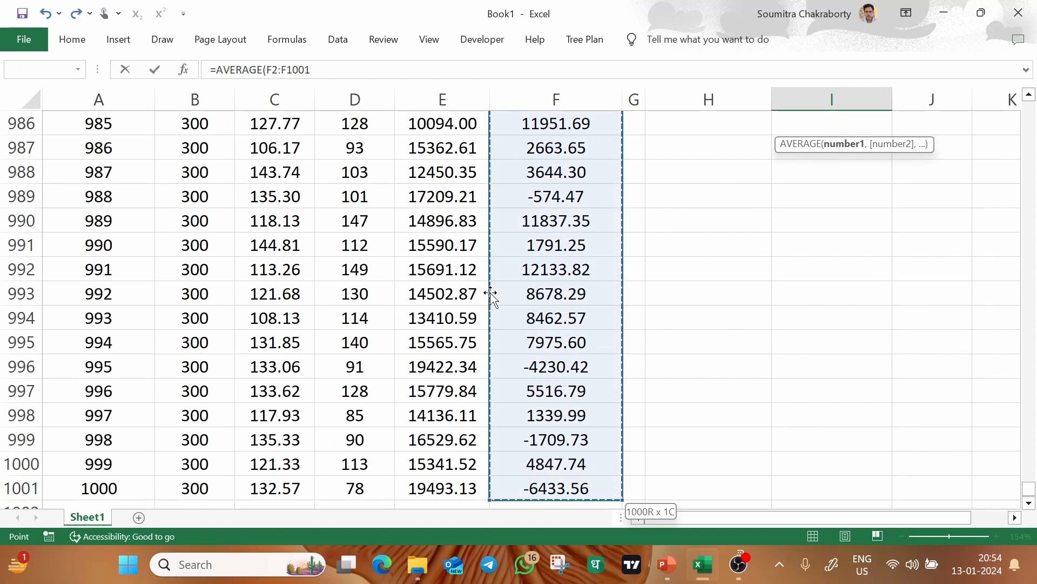
{"action": "left_click_drag", "start_coordinate": [1029, 491], "coordinate": [1029, 486]}
{"action": "left_click_drag", "start_coordinate": [1036, 236], "coordinate": [1036, 157]}
{"action": "left_click_drag", "start_coordinate": [1036, 102], "coordinate": [1035, 102]}
{"action": "type", "text": ")"}
{"action": "key", "text": "Return"}
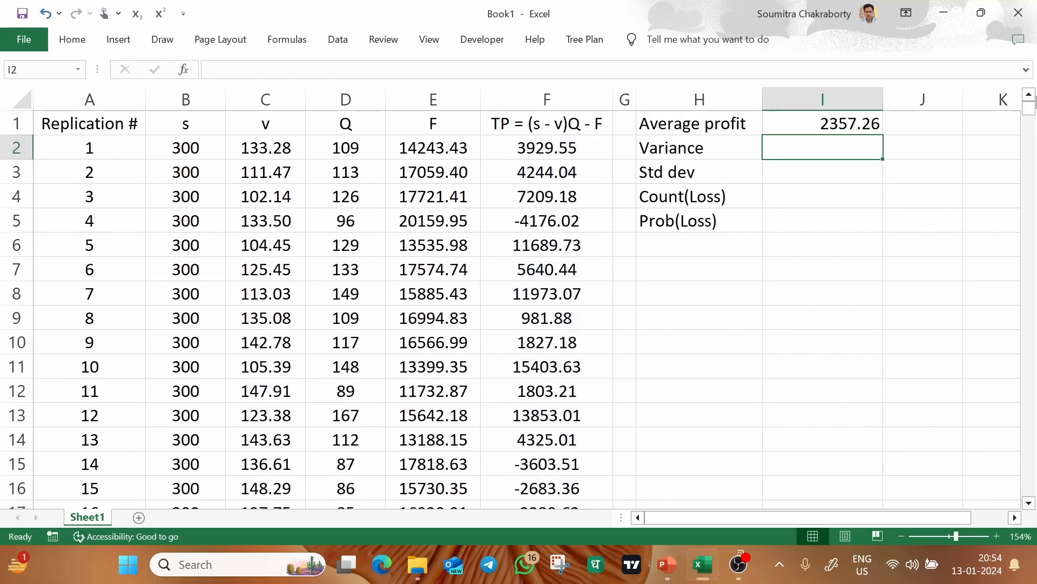
- Change the average profit formula in I1 to =AVERAGE(F:F) so it covers the whole total profit column
{"action": "left_click", "coordinate": [841, 124]}
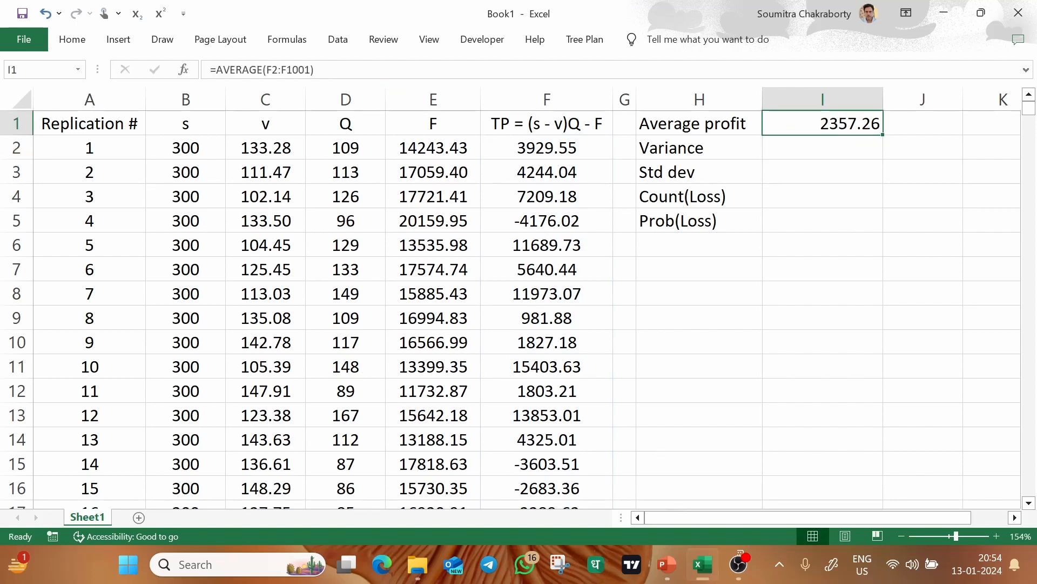
{"action": "left_click_drag", "start_coordinate": [267, 69], "coordinate": [314, 69]}
{"action": "type", "text": "F:"}
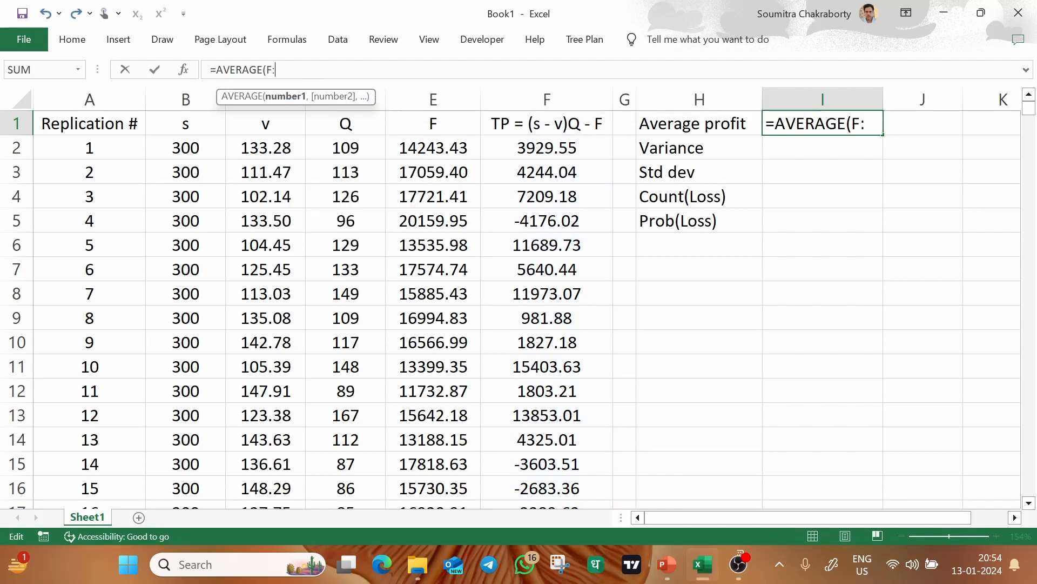
{"action": "type", "text": "F)"}
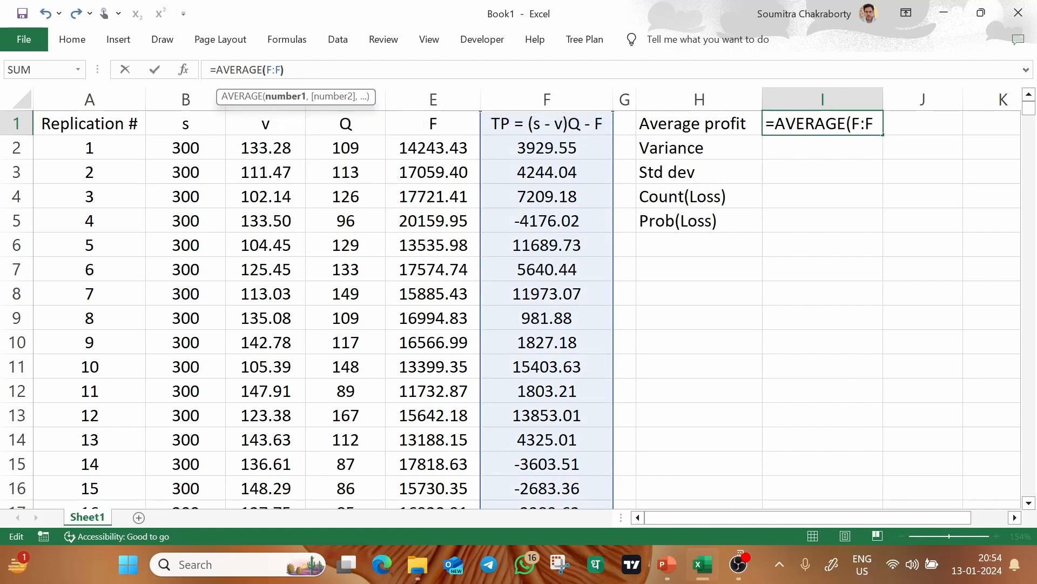
{"action": "key", "text": "Return"}
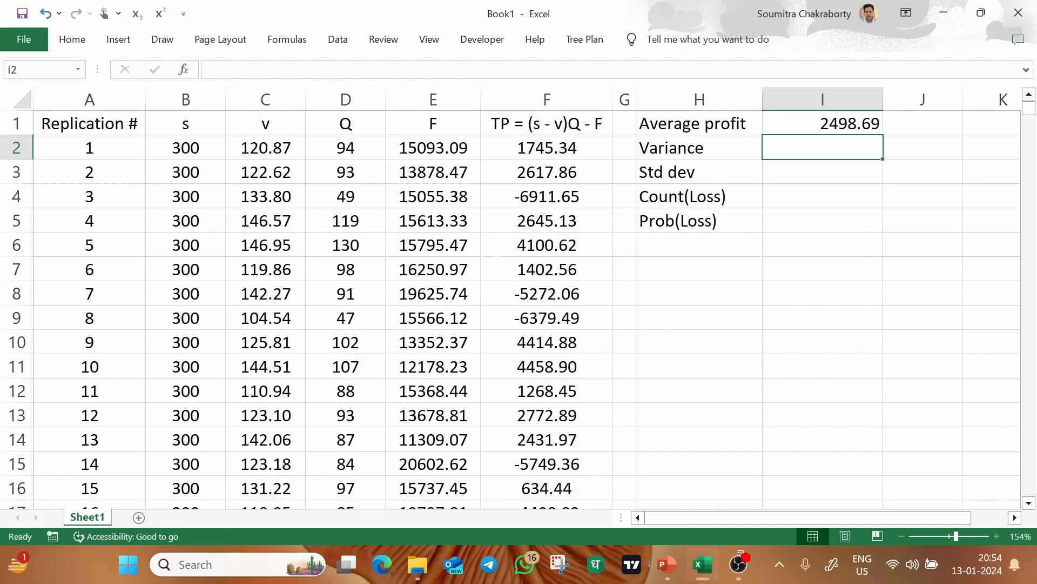
{"action": "left_click", "coordinate": [797, 120]}
{"action": "double_click", "coordinate": [797, 120]}
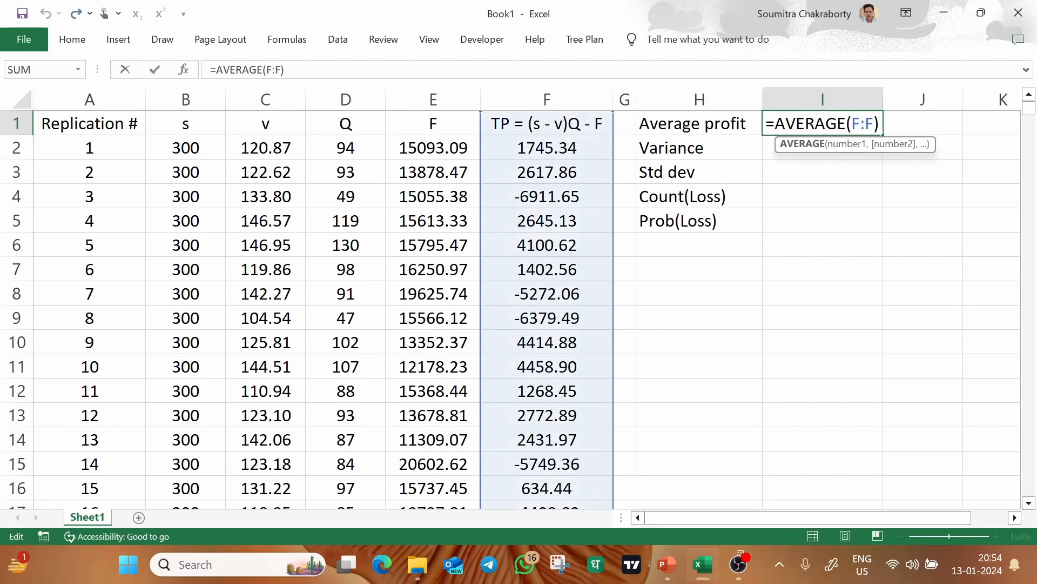
{"action": "key", "text": "Return"}
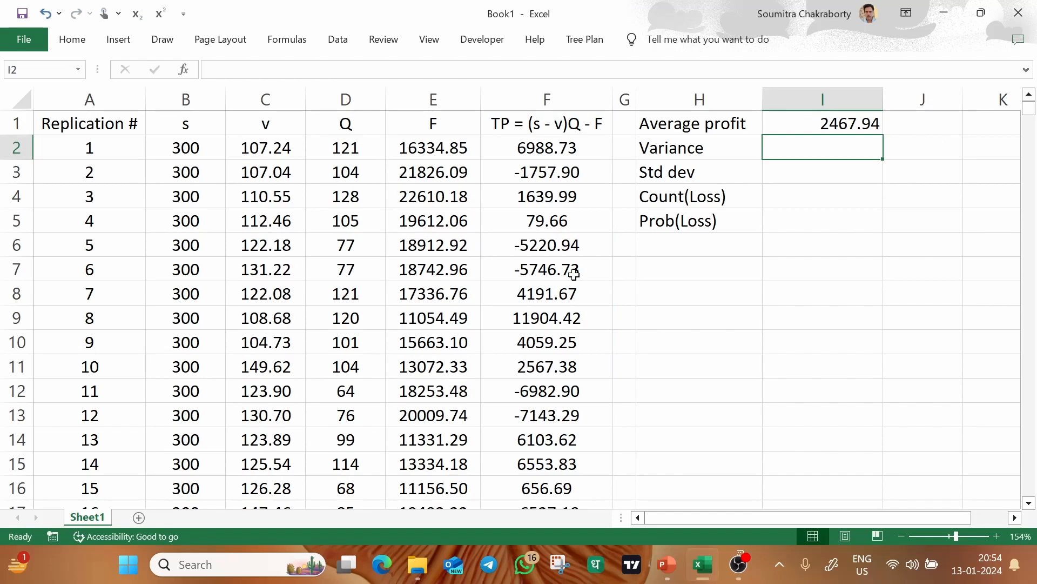
- Examine the end of the table around row 1001 and the replication number formula in A1001
{"action": "left_click_drag", "start_coordinate": [1028, 108], "coordinate": [1028, 510]}
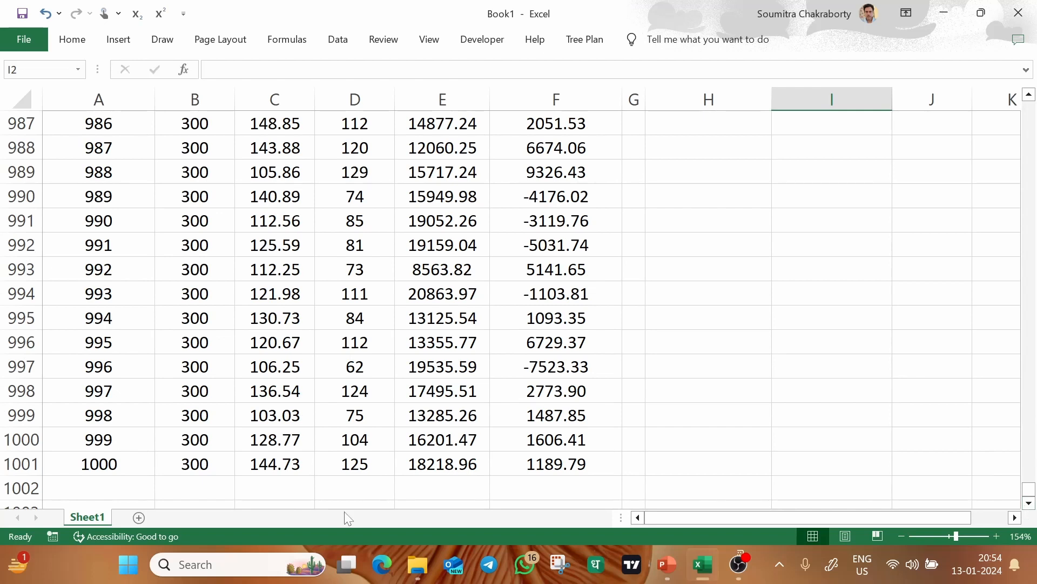
{"action": "left_click", "coordinate": [111, 492]}
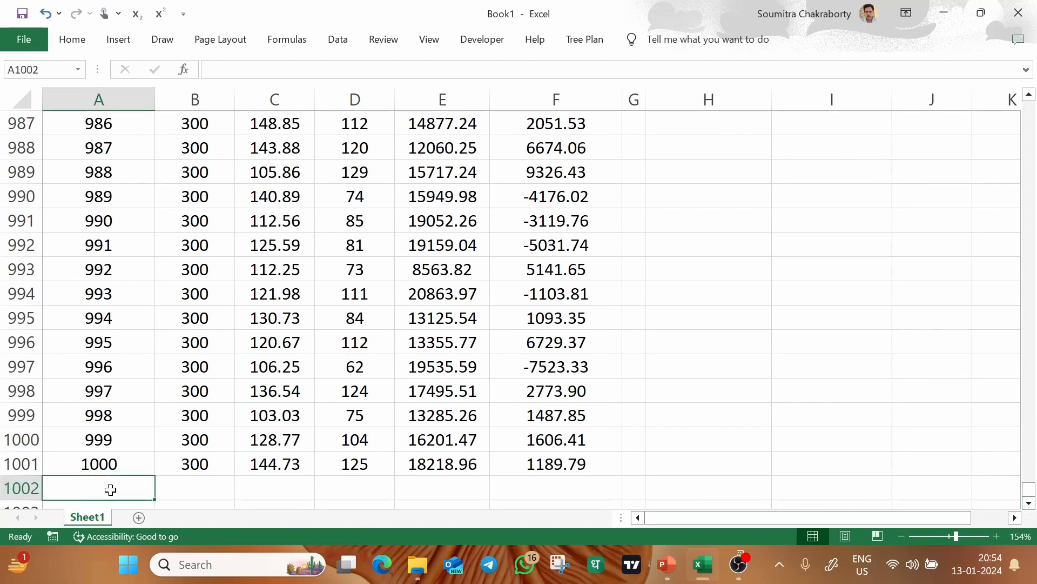
{"action": "left_click", "coordinate": [107, 455]}
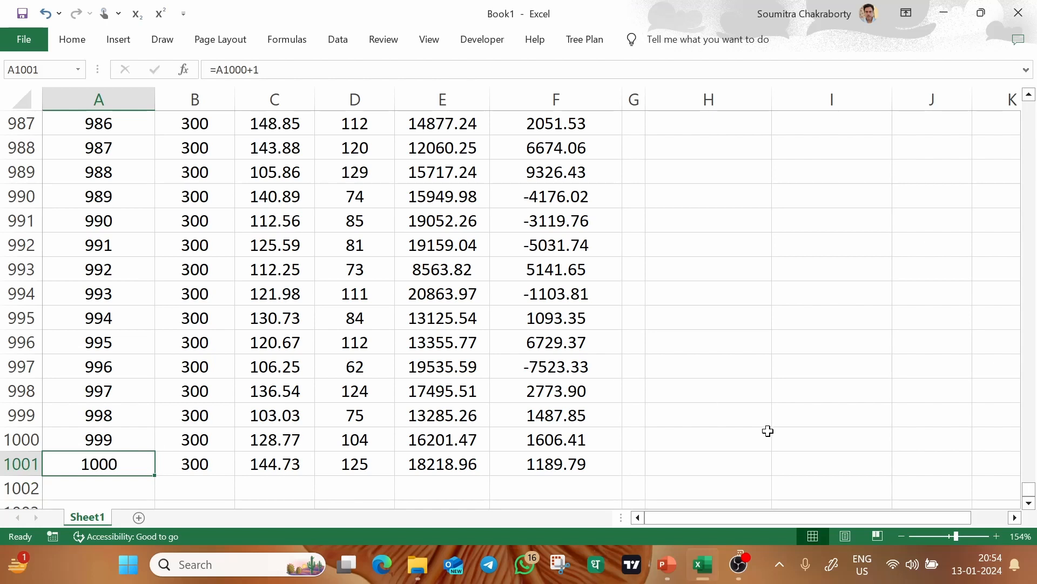
- Return to the first row and inspect the average profit formula in I1 without altering it
{"action": "left_click_drag", "start_coordinate": [1029, 489], "coordinate": [1035, 83]}
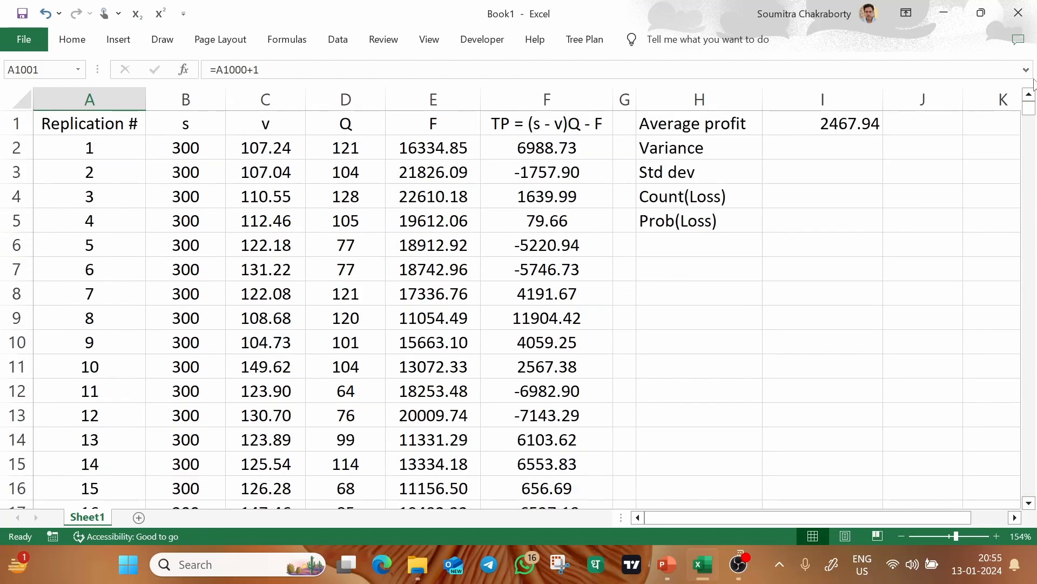
{"action": "left_click", "coordinate": [811, 128]}
{"action": "double_click", "coordinate": [772, 128]}
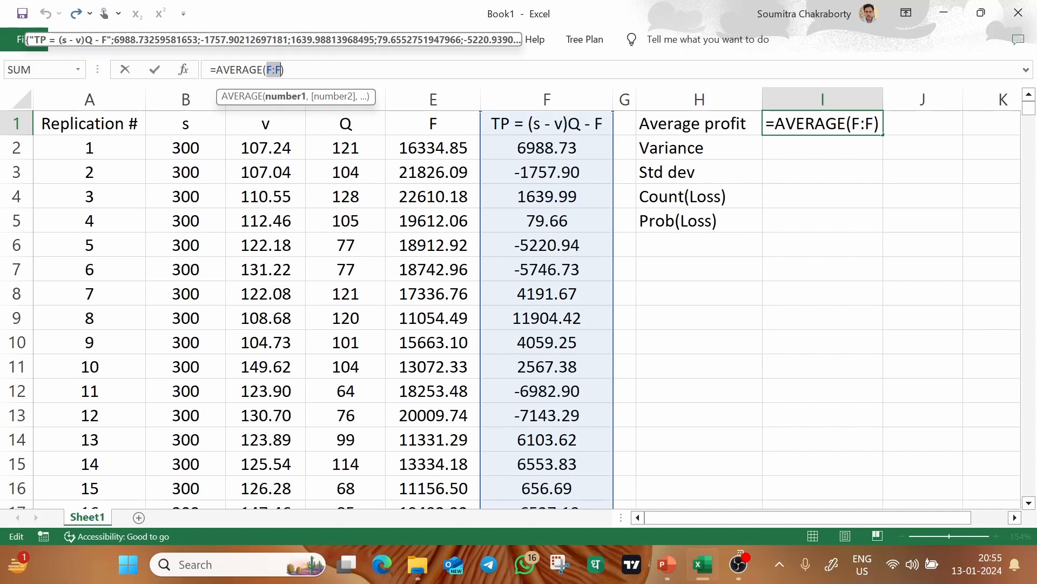
{"action": "key", "text": "Return"}
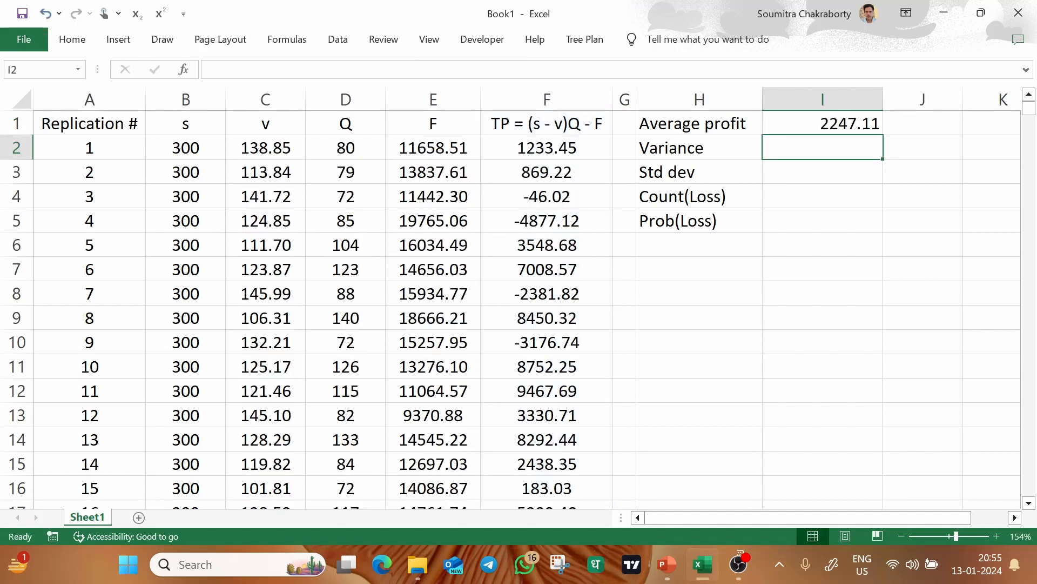
- Enter =VAR.S(F:F) in I2 to calculate the sample variance of the total profit column
{"action": "left_click", "coordinate": [576, 98]}
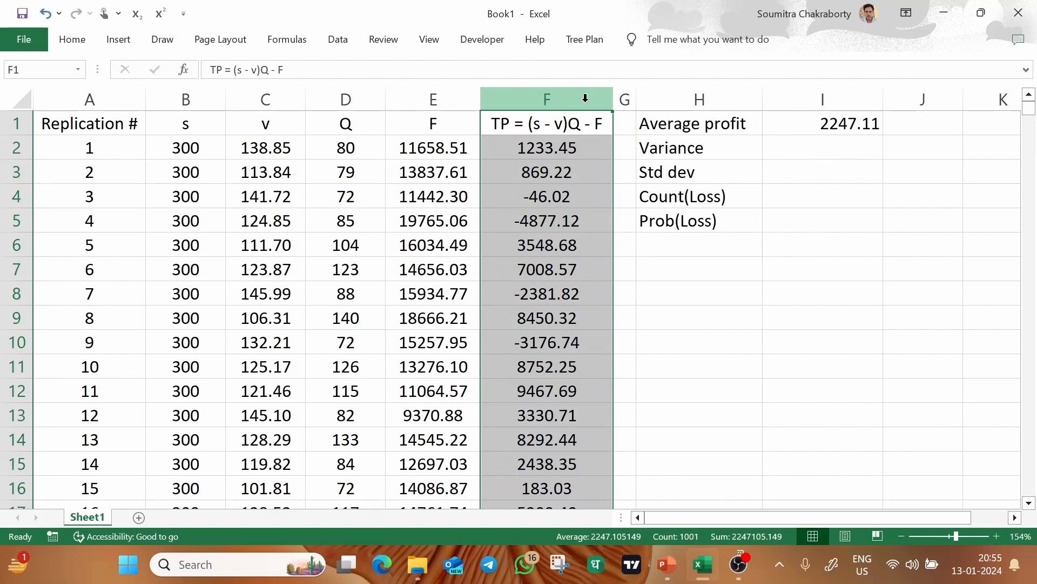
{"action": "left_click", "coordinate": [825, 145]}
{"action": "type", "text": "="}
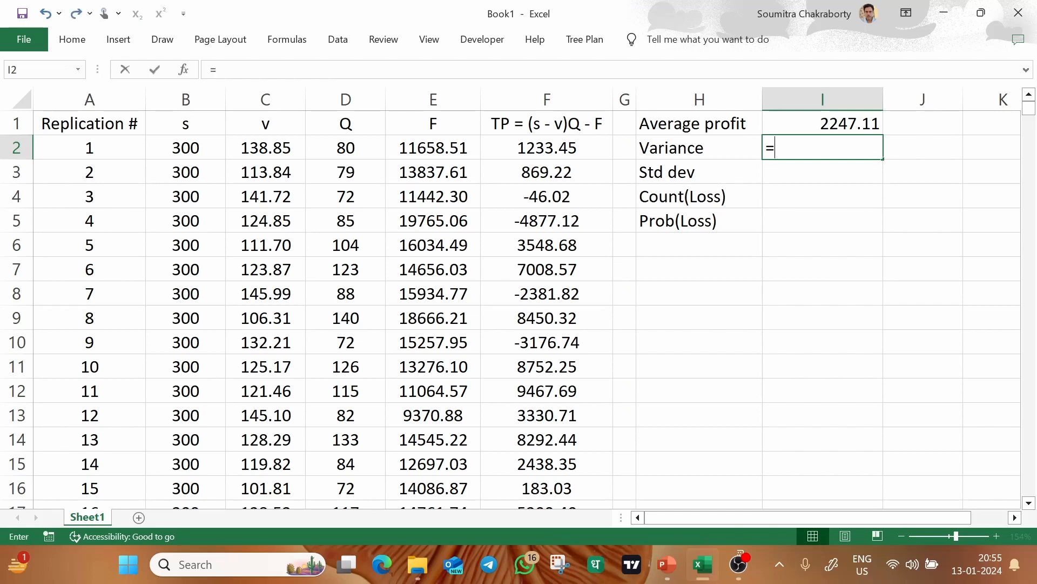
{"action": "type", "text": "var.s"}
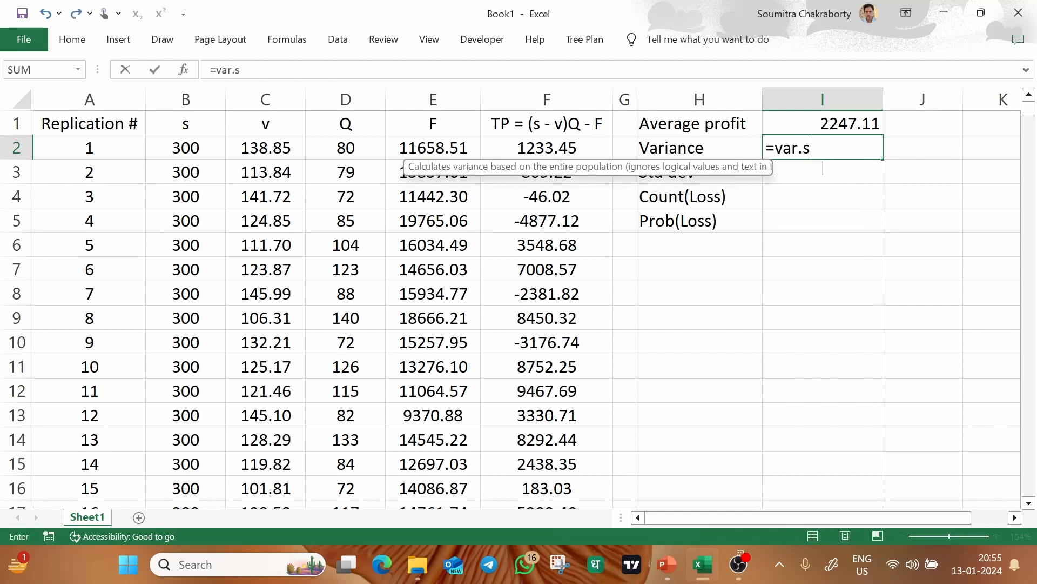
{"action": "key", "text": "Tab"}
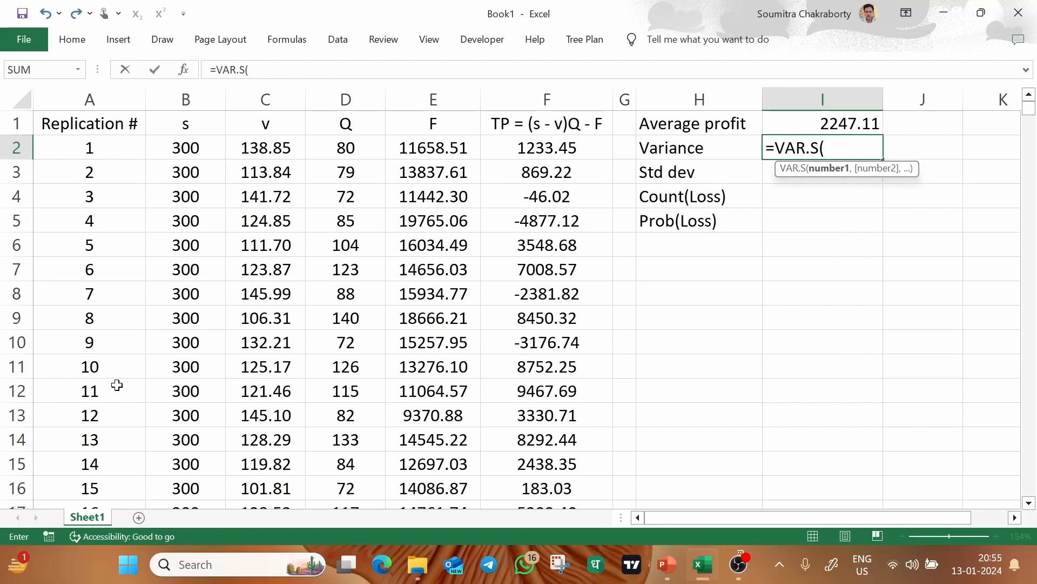
{"action": "type", "text": "F"}
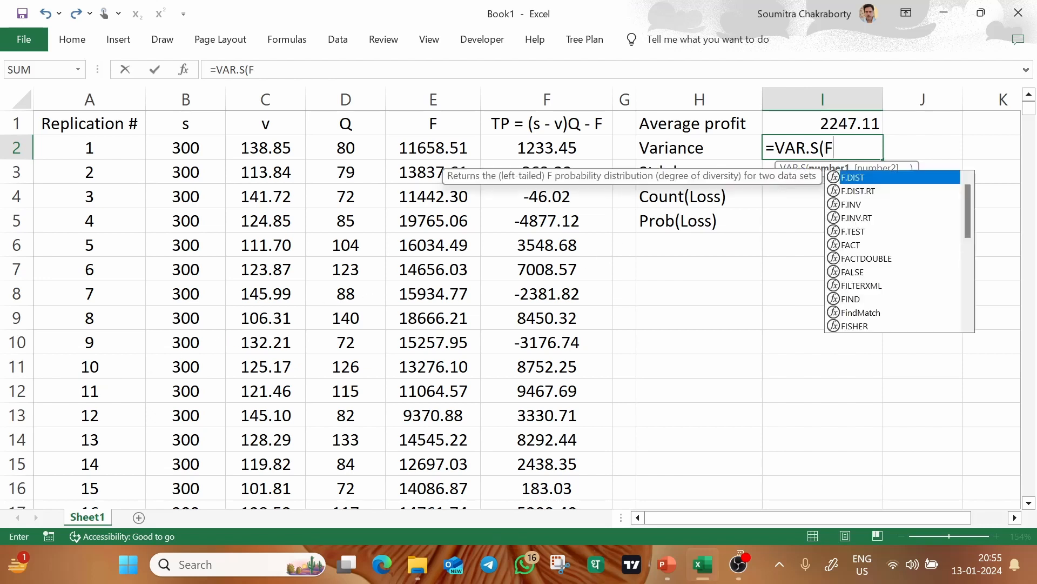
{"action": "type", "text": ":F)"}
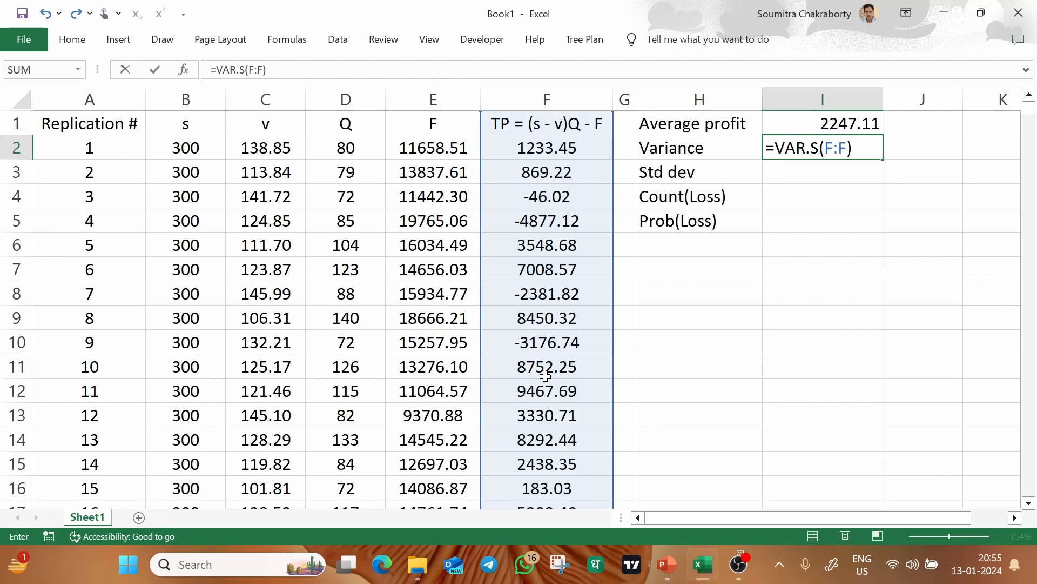
{"action": "key", "text": "Return"}
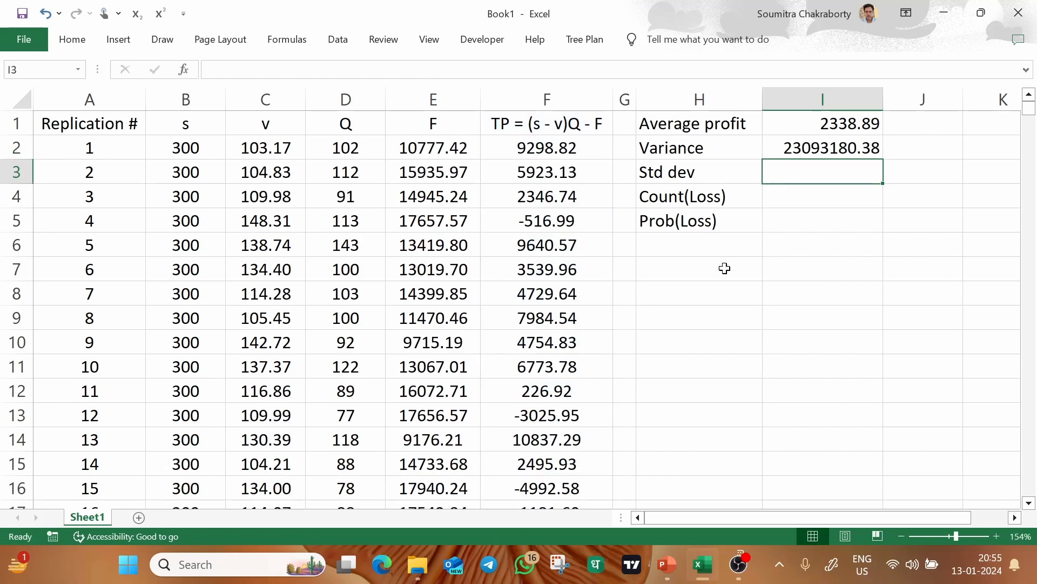
- Enter =SQRT(I2) in I3 to derive the standard deviation from the variance
{"action": "type", "text": "=sq"}
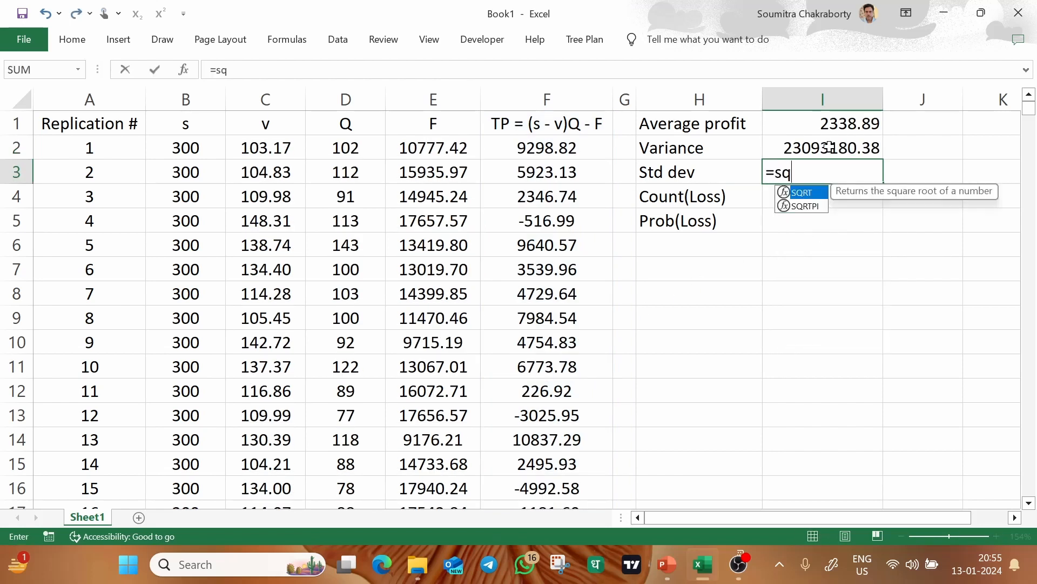
{"action": "type", "text": "rt("}
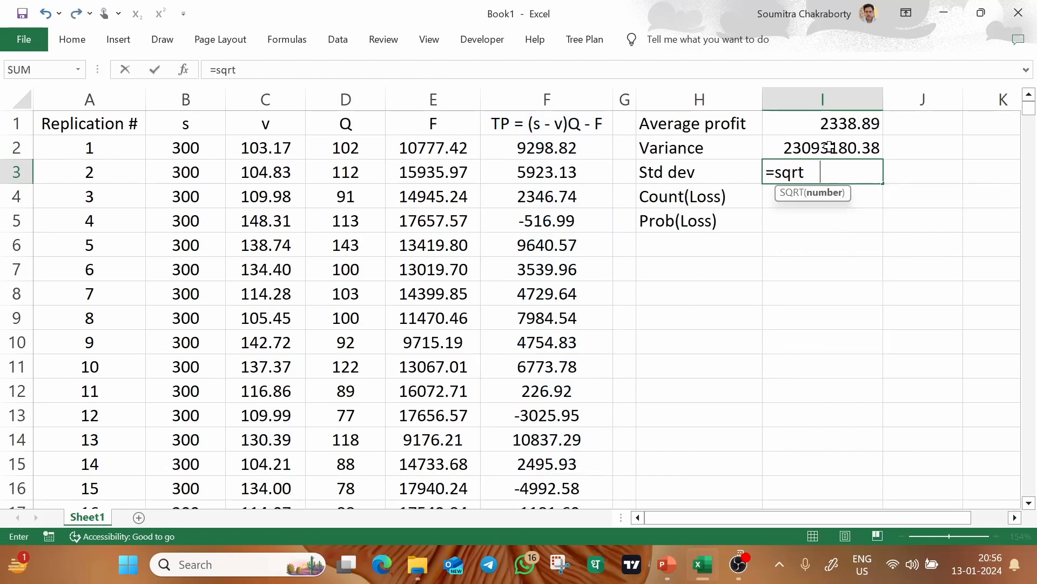
{"action": "left_click", "coordinate": [830, 147]}
{"action": "type", "text": ")"}
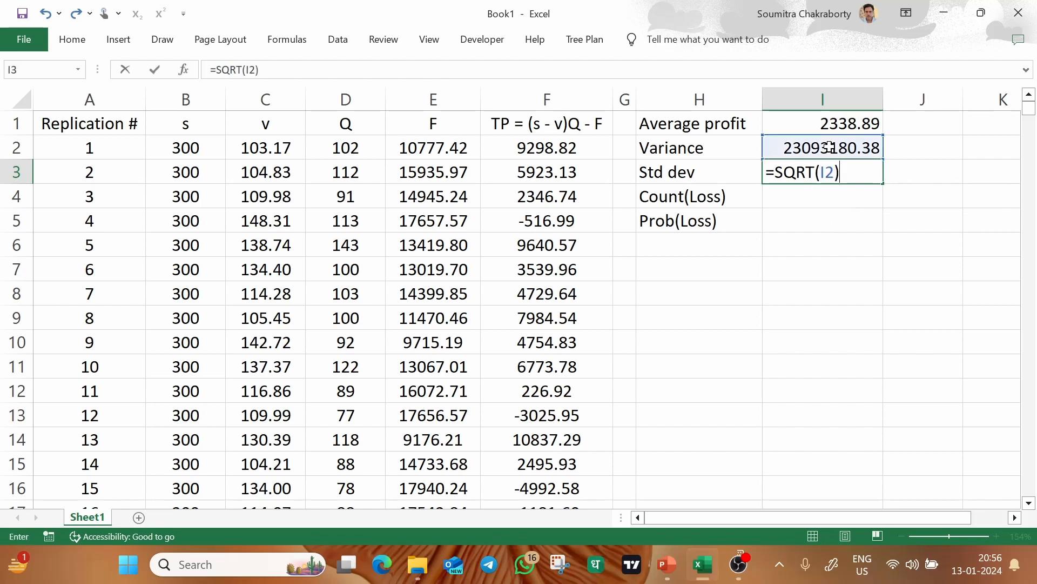
{"action": "key", "text": "Return"}
- Replace the standard deviation formula in I3 with =STDEV.S(F:F), computed directly from the total profit column
{"action": "left_click", "coordinate": [815, 162]}
{"action": "type", "text": "=st"}
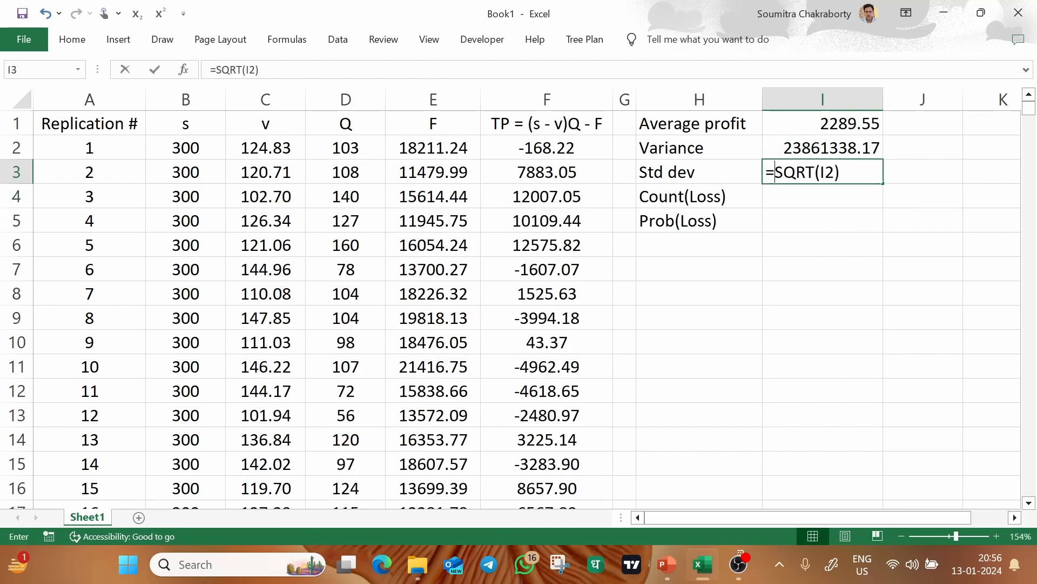
{"action": "key", "text": "Down"}
{"action": "key", "text": "Down"}
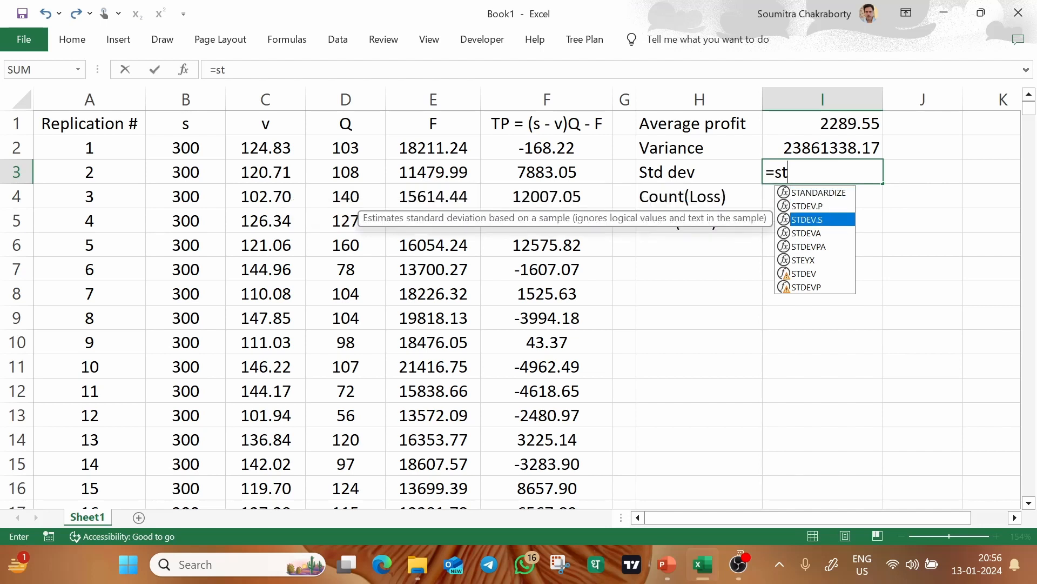
{"action": "key", "text": "Tab"}
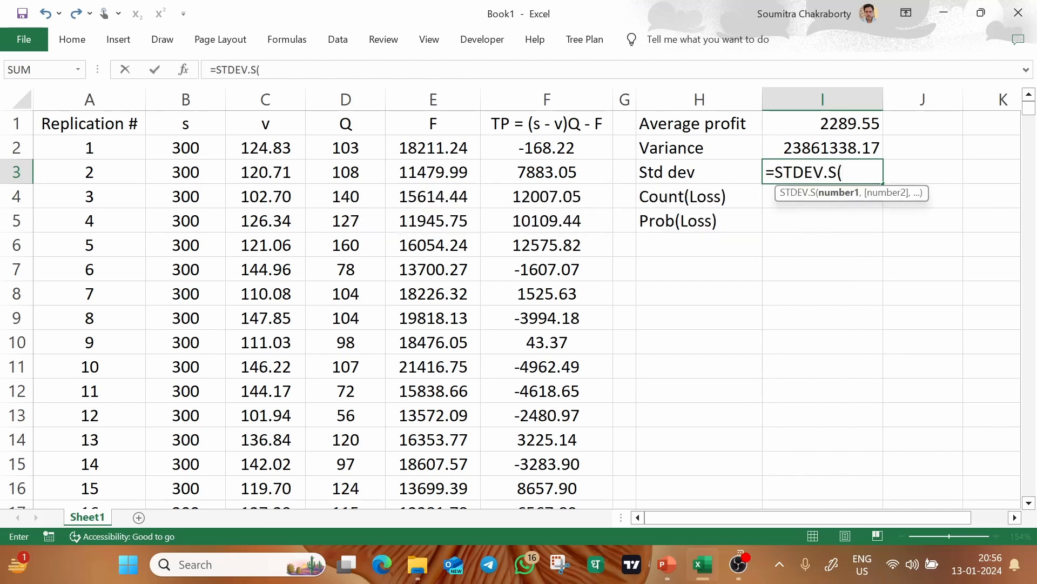
{"action": "type", "text": "F:F_"}
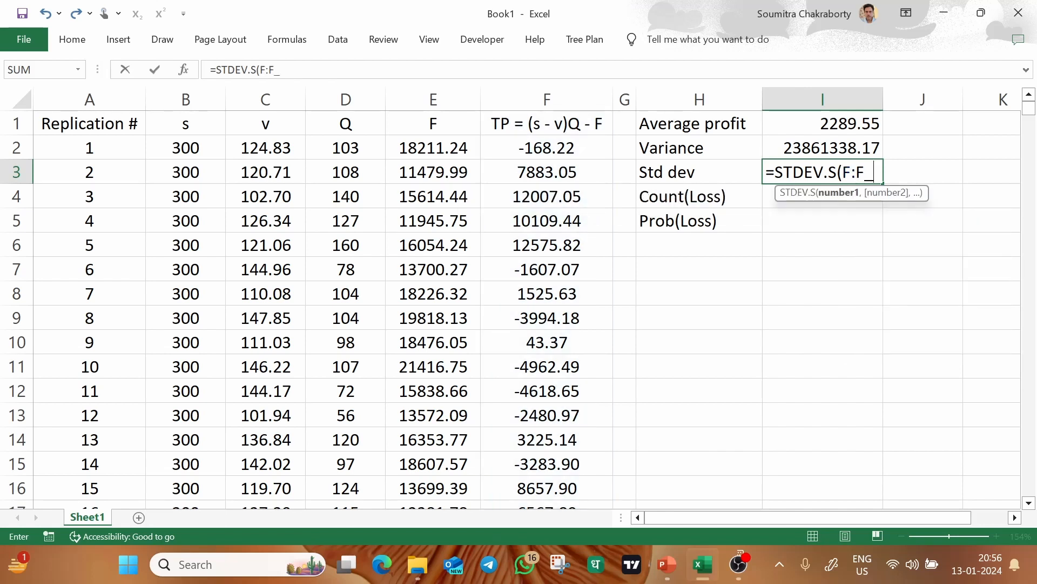
{"action": "key", "text": "BackSpace"}
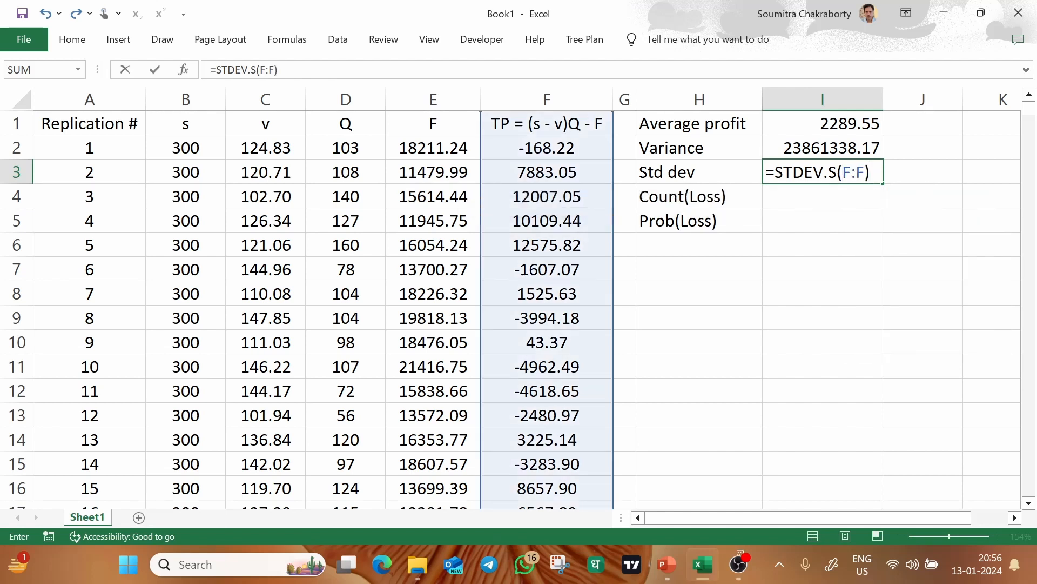
{"action": "type", "text": ")"}
{"action": "key", "text": "Return"}
{"action": "left_click", "coordinate": [826, 177]}
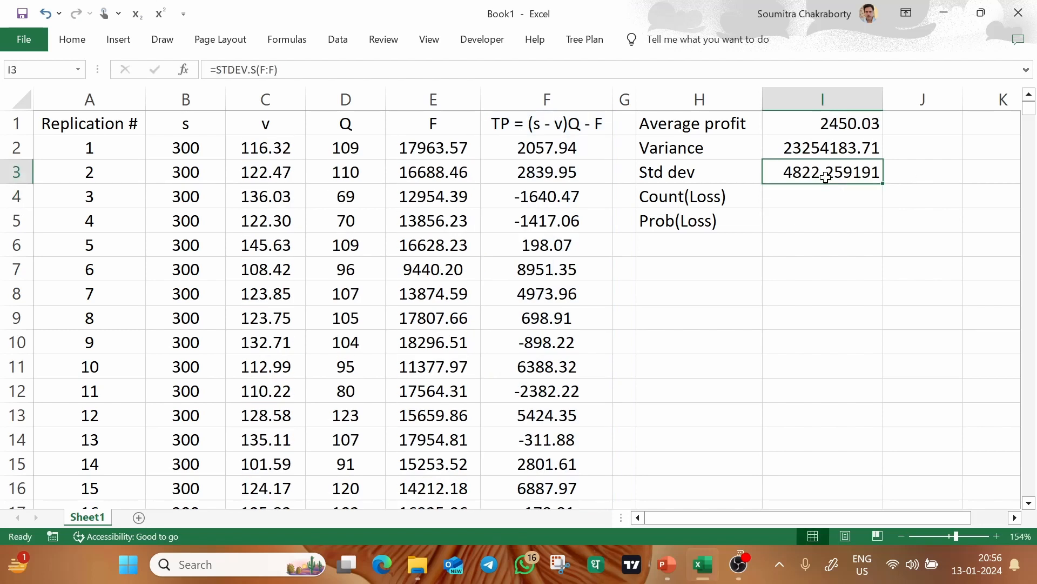
- Try to count the negative total profits in I4 with the formula =COUNTIF(F:F,<0)
{"action": "left_click", "coordinate": [820, 198]}
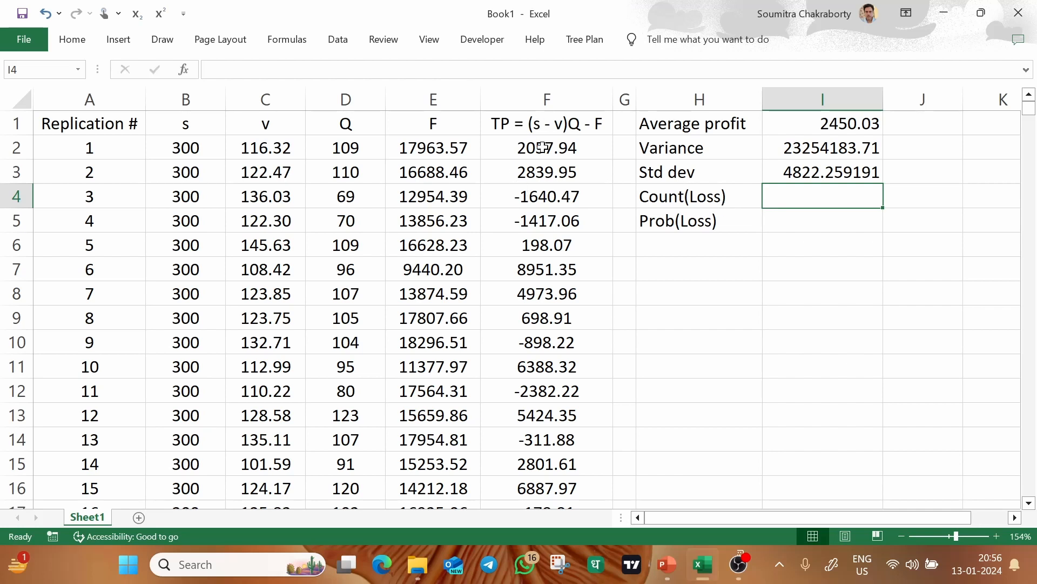
{"action": "left_click_drag", "start_coordinate": [544, 147], "coordinate": [544, 296]}
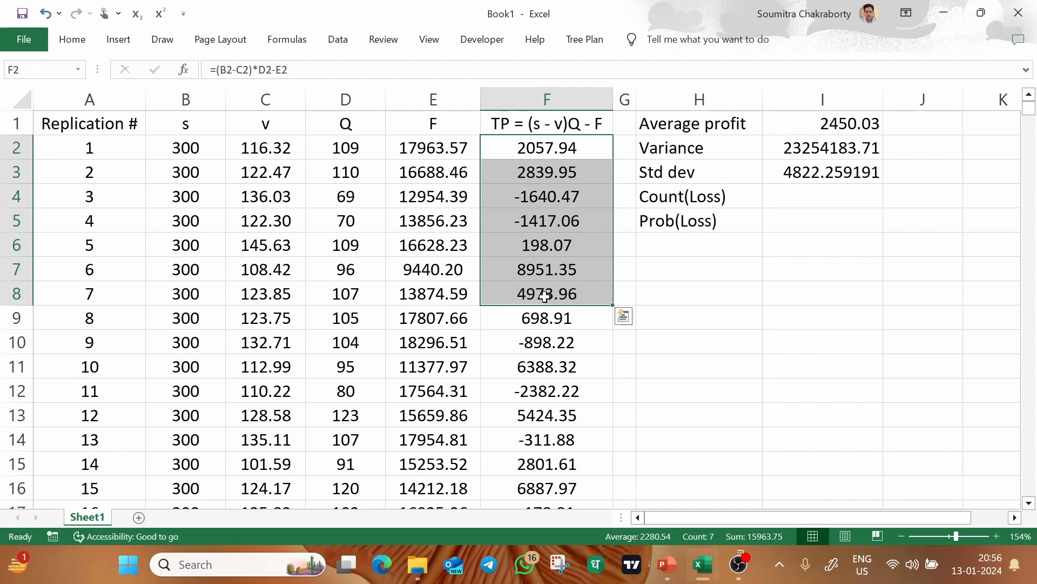
{"action": "left_click", "coordinate": [765, 197]}
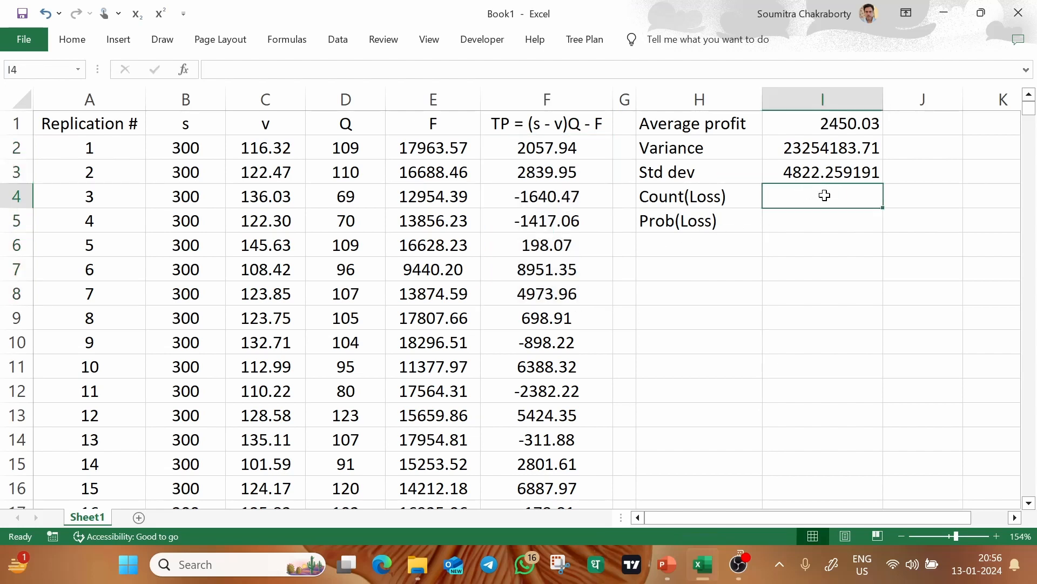
{"action": "type", "text": "=countif"}
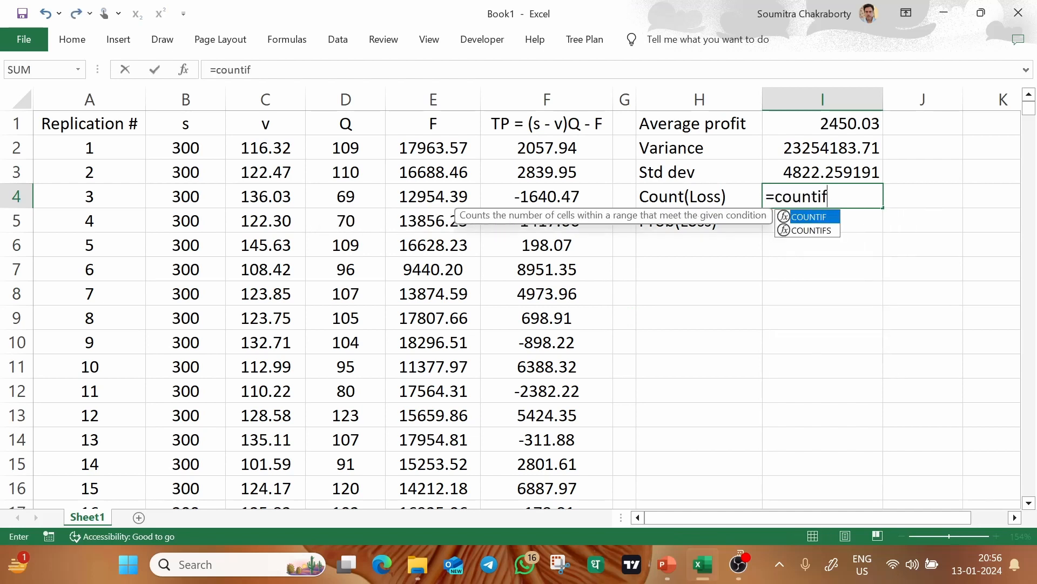
{"action": "key", "text": "Tab"}
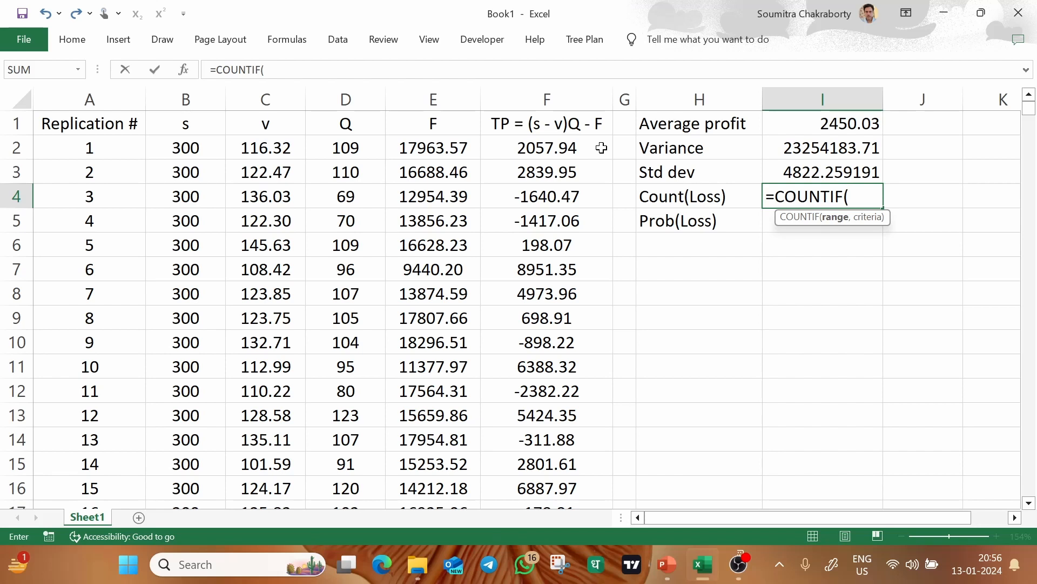
{"action": "type", "text": "F:F"}
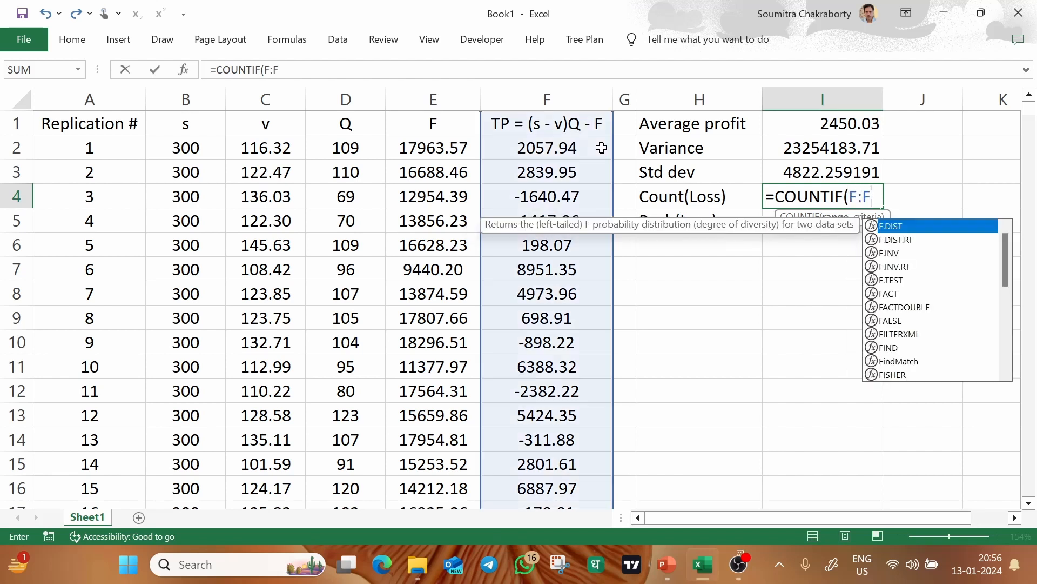
{"action": "type", "text": ",<0)"}
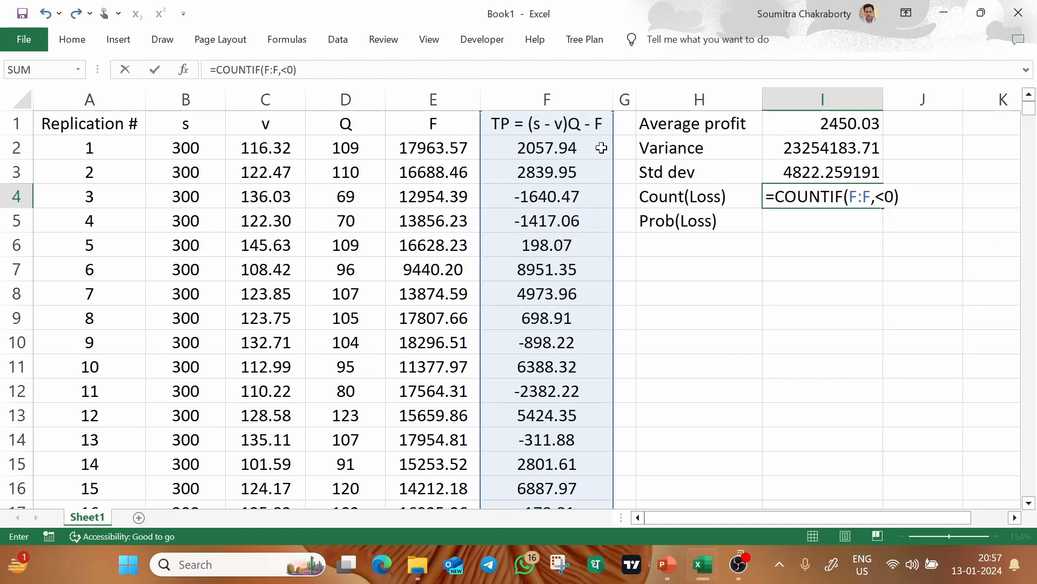
{"action": "key", "text": "Return"}
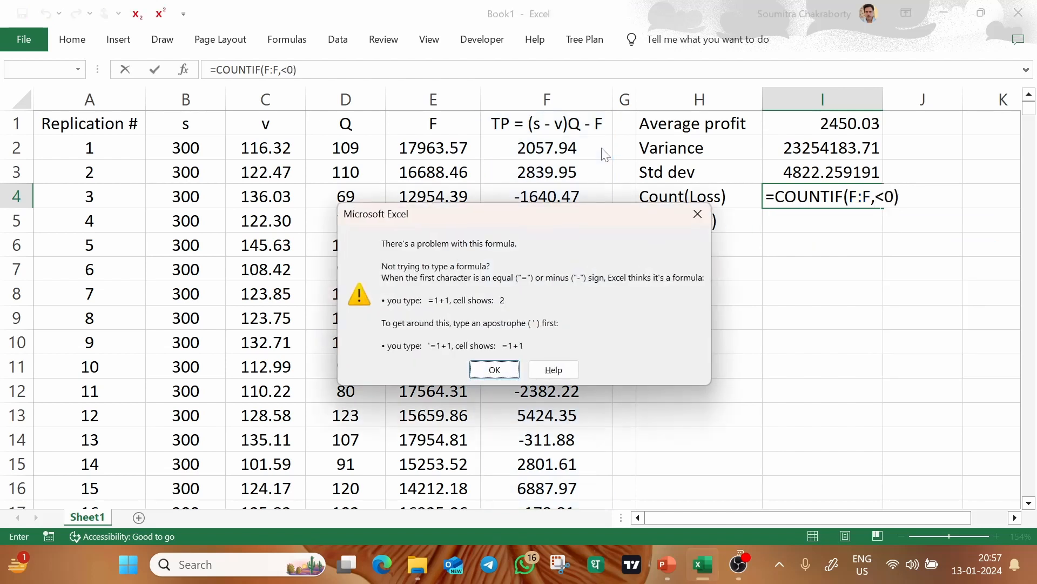
{"action": "left_click", "coordinate": [495, 369]}
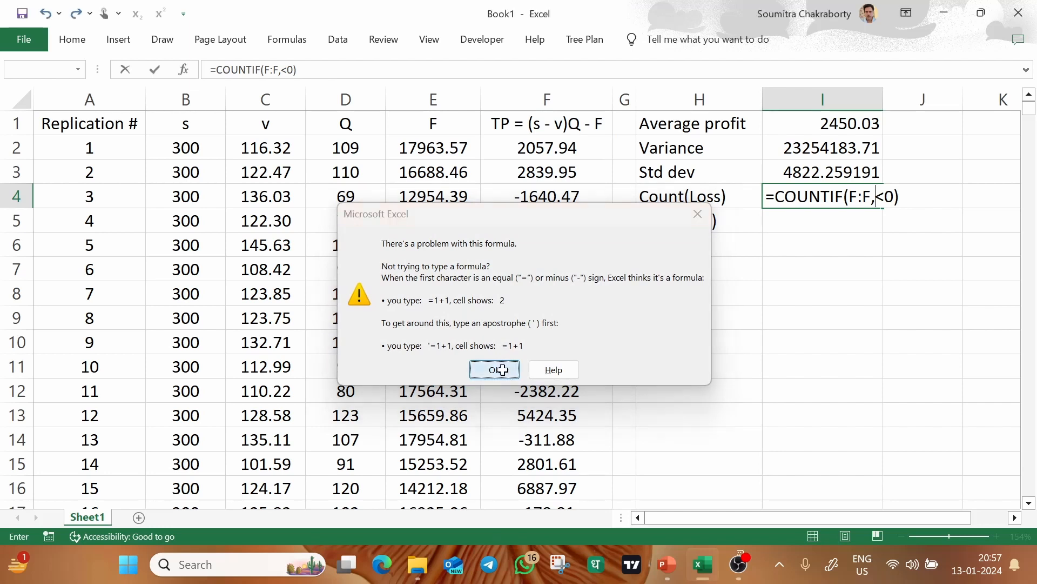
- Correct the loss count criterion in I4 so the formula reads =COUNTIF(F:F,"<"&0)
{"action": "key", "text": "shift+End"}
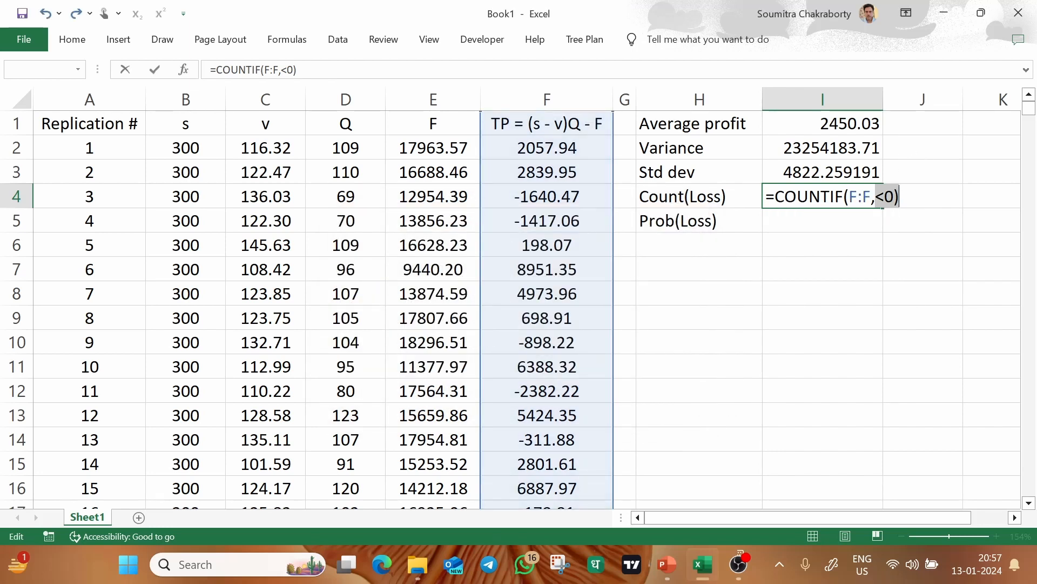
{"action": "type", "text": "\""}
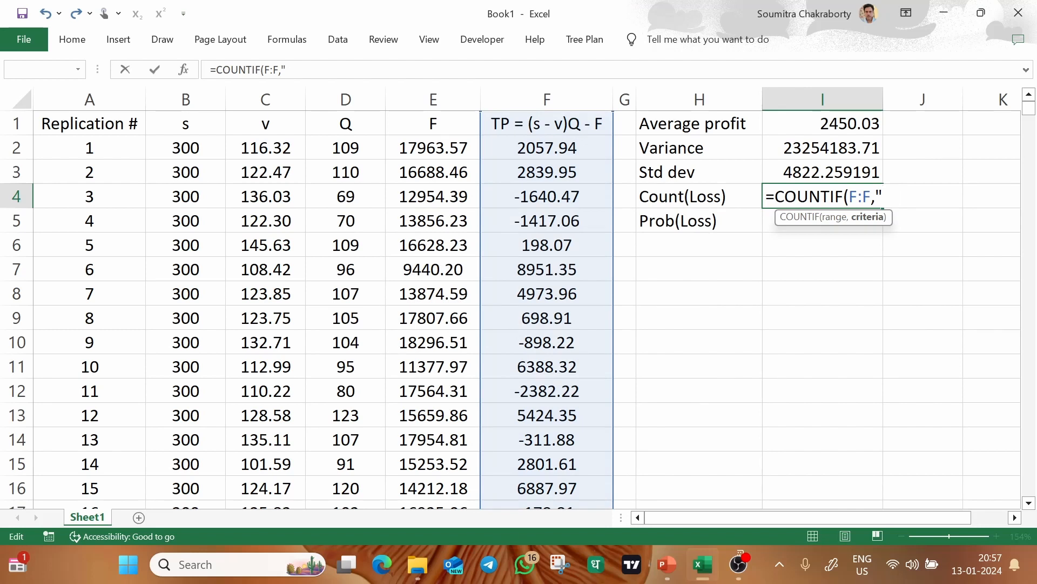
{"action": "type", "text": "<"}
{"action": "type", "text": "&0)"}
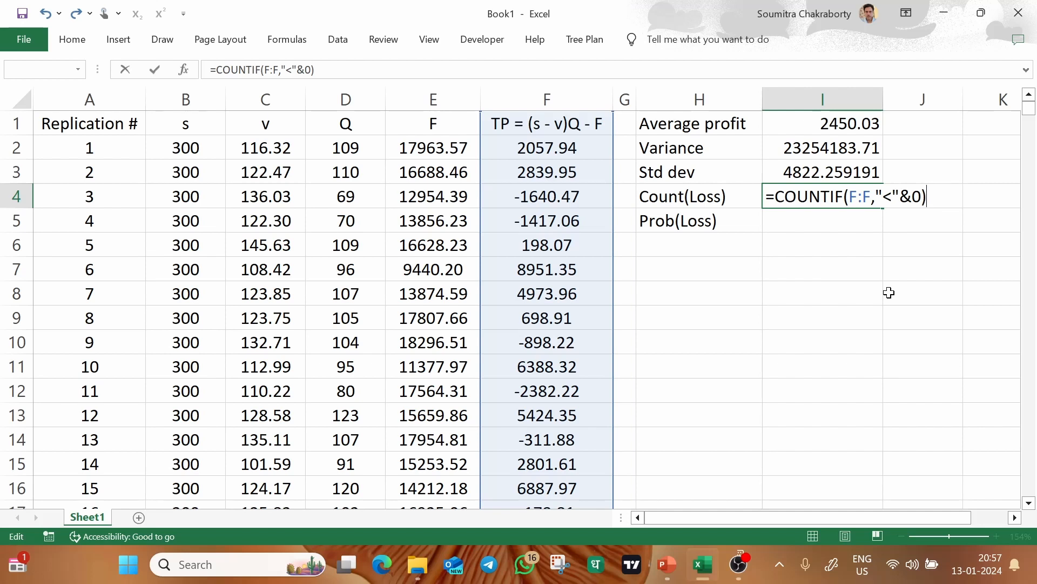
{"action": "key", "text": "Return"}
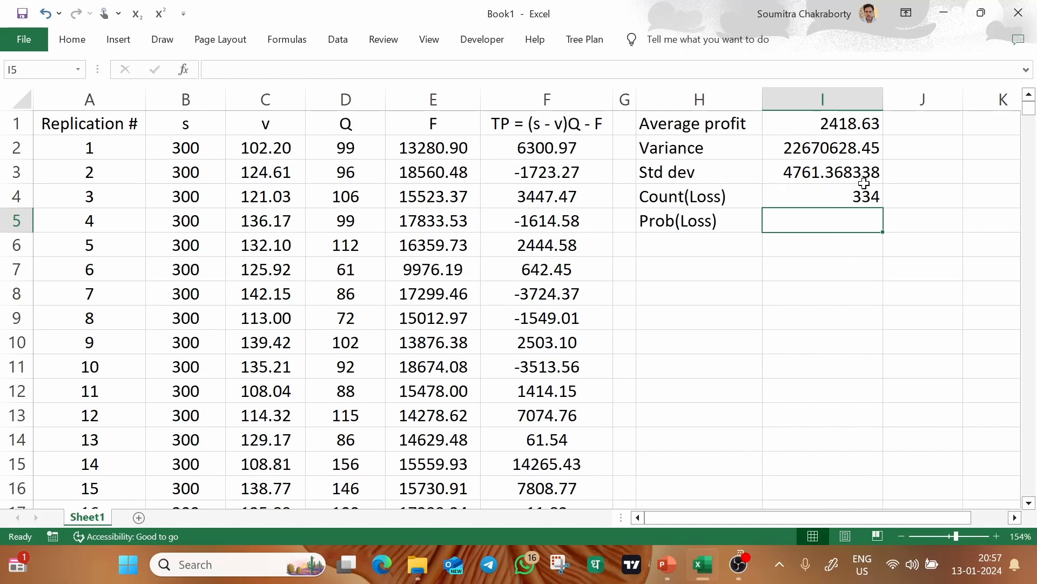
- Rewrite the loss count criterion in I4 as a plain zero, giving the formula =COUNTIF(F:F,0)
{"action": "key", "text": "Up"}
{"action": "key", "text": "Up"}
{"action": "double_click", "coordinate": [886, 195]}
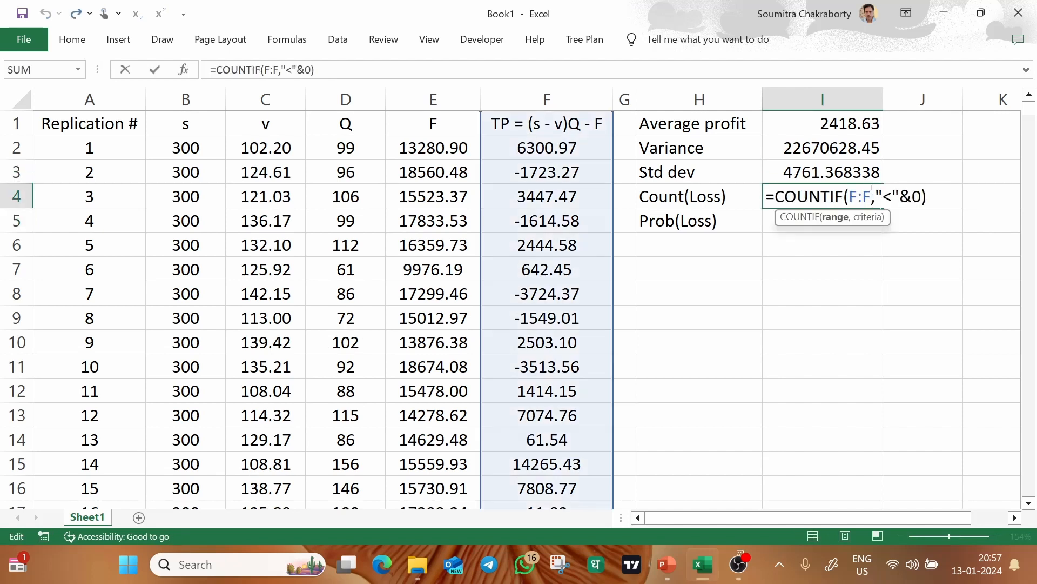
{"action": "key", "text": "shift+Right"}
{"action": "key", "text": "shift+Right"}
{"action": "key", "text": "shift+Right"}
{"action": "key", "text": "shift+Right"}
{"action": "key", "text": "shift+Right"}
{"action": "key", "text": "shift+Right"}
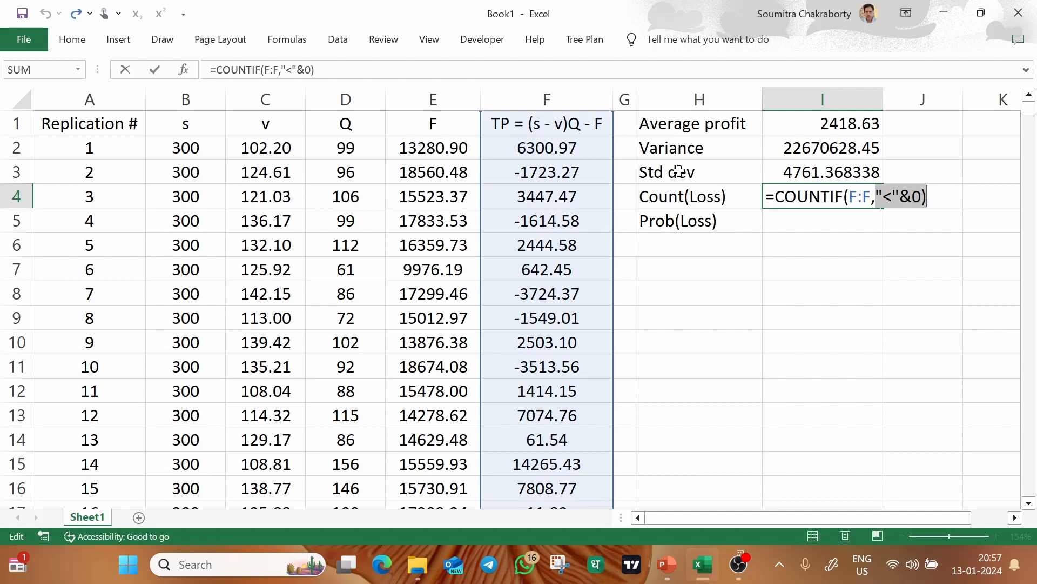
{"action": "type", "text": "0"}
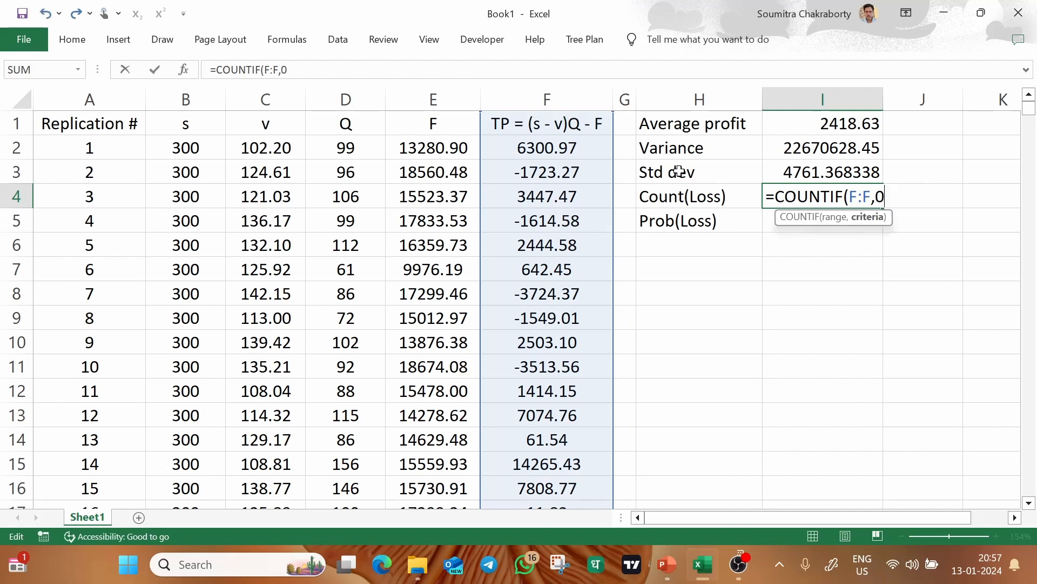
{"action": "type", "text": ")"}
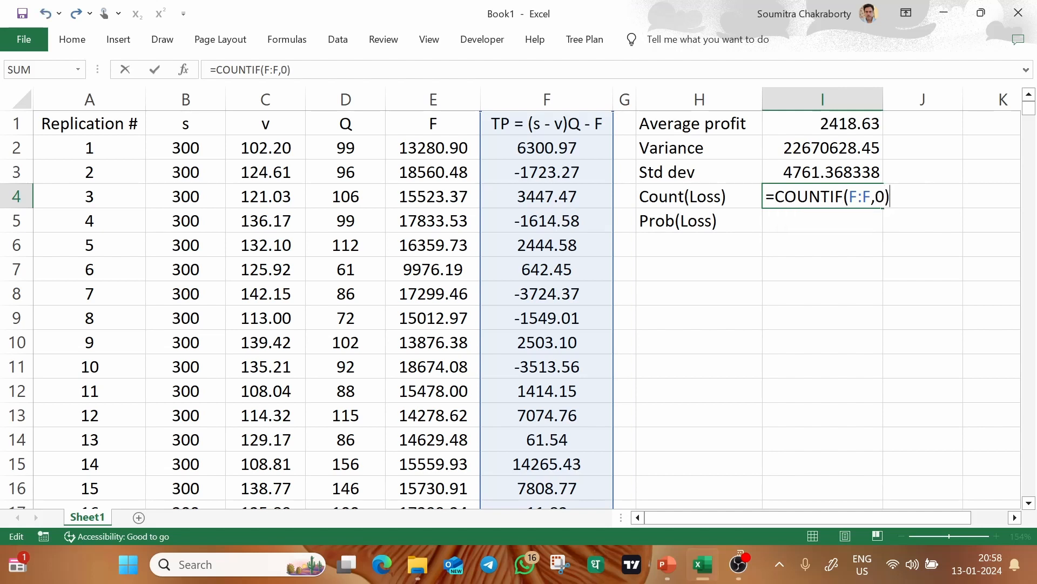
- Try prefixing the zero criterion in I4 with an equals sign and ampersand, then enter the formula as =COUNTIF(F:F,0)
{"action": "left_click", "coordinate": [875, 197]}
{"action": "type", "text": "'+"}
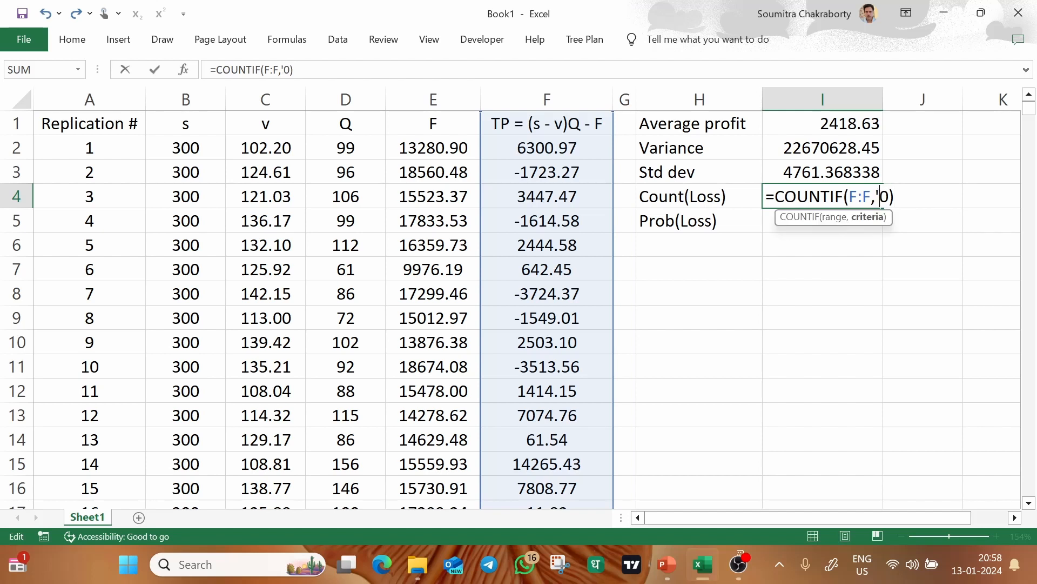
{"action": "key", "text": "BackSpace"}
{"action": "type", "text": "=\"&"}
{"action": "left_click_drag", "start_coordinate": [876, 197], "coordinate": [918, 196]}
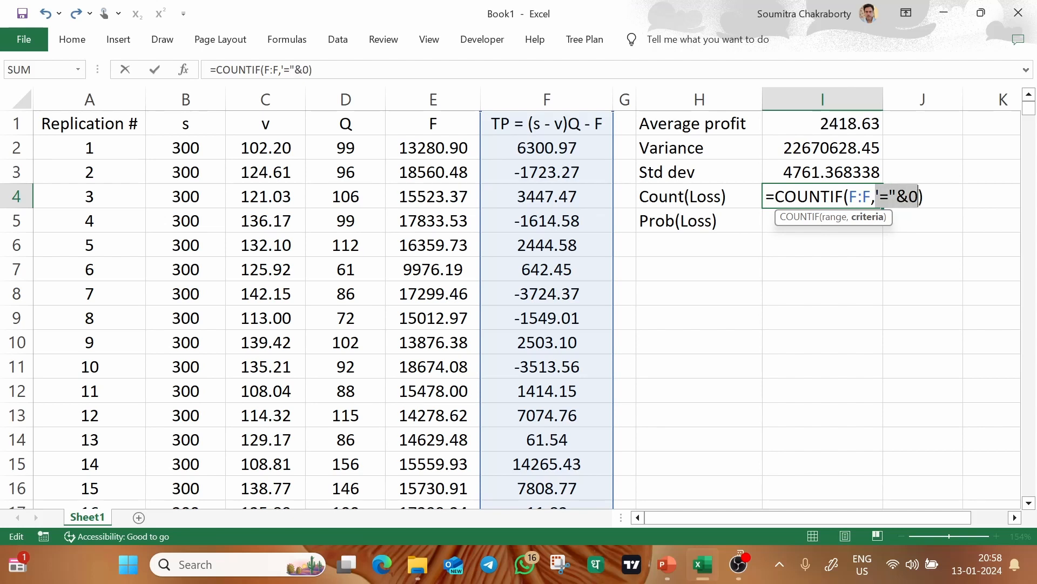
{"action": "type", "text": "0"}
{"action": "key", "text": "Return"}
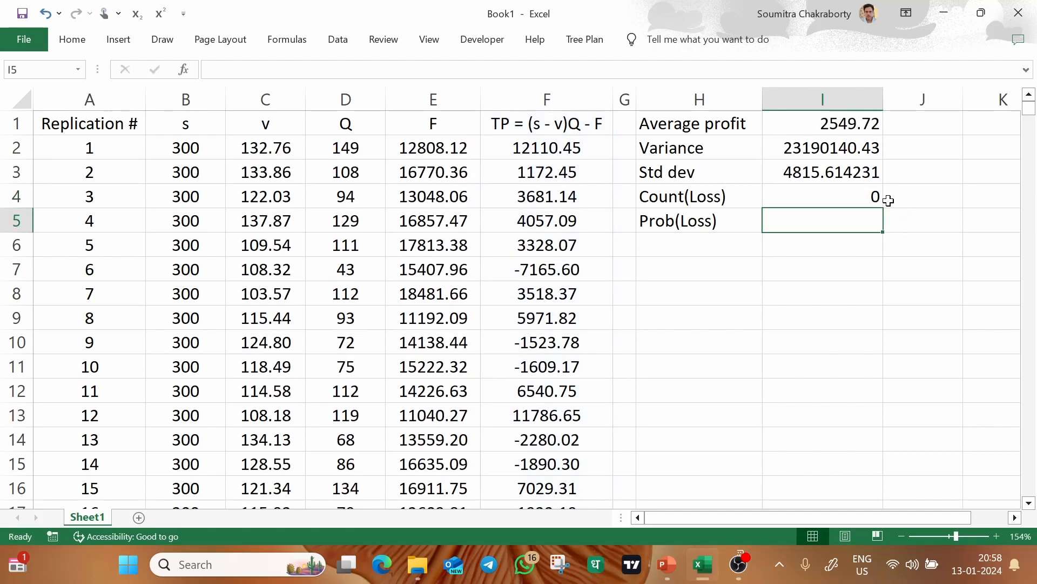
- List the comparison operators <, >, <= and >= down cells J4 to J7 beside the loss count
{"action": "left_click", "coordinate": [844, 203]}
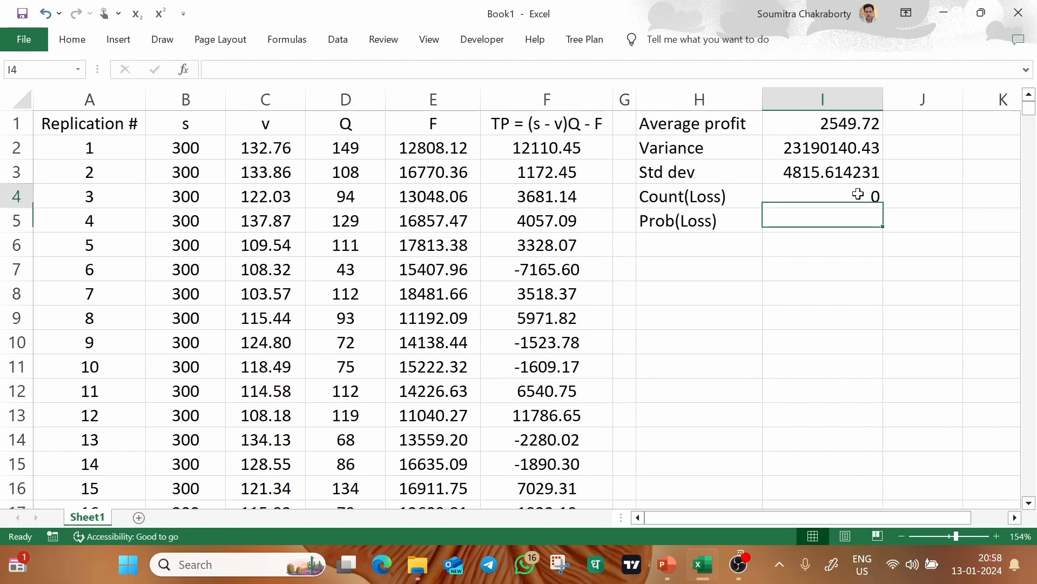
{"action": "left_click", "coordinate": [906, 193]}
{"action": "type", "text": "<"}
{"action": "key", "text": "Return"}
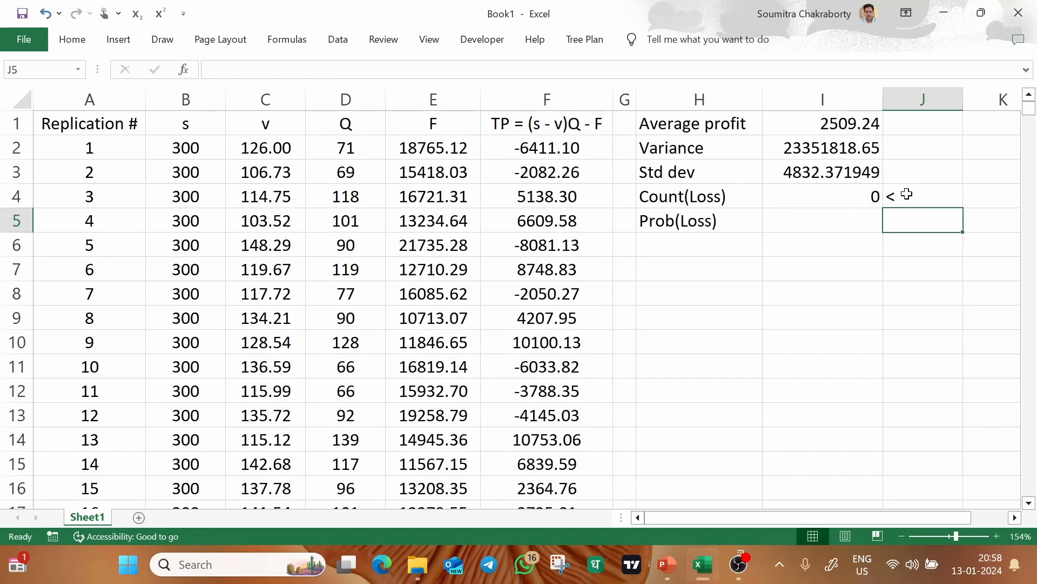
{"action": "type", "text": ">"}
{"action": "key", "text": "Return"}
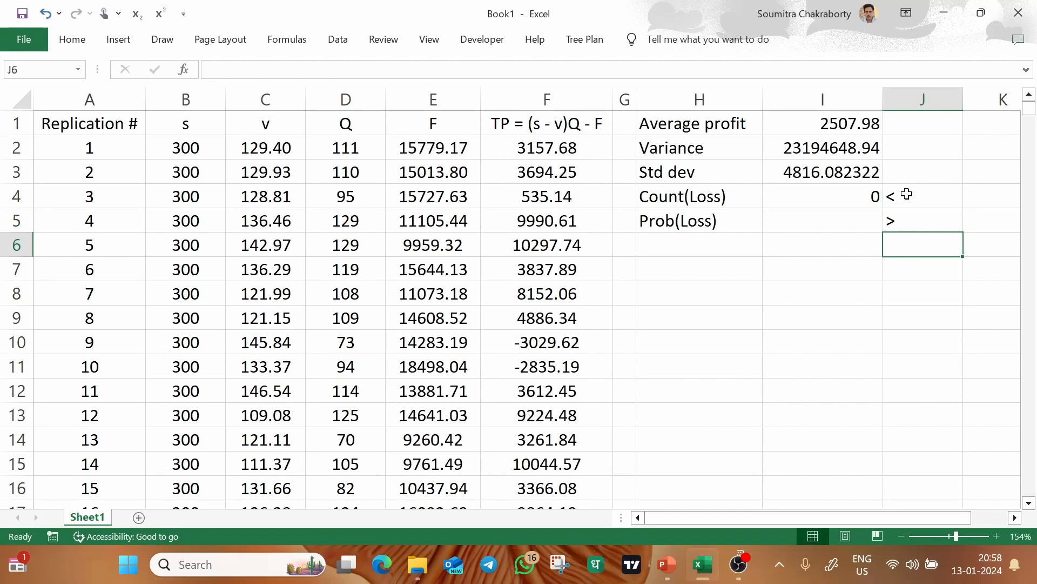
{"action": "type", "text": "<="}
{"action": "key", "text": "ctrl+Return"}
{"action": "key", "text": "Return"}
{"action": "type", "text": ">="}
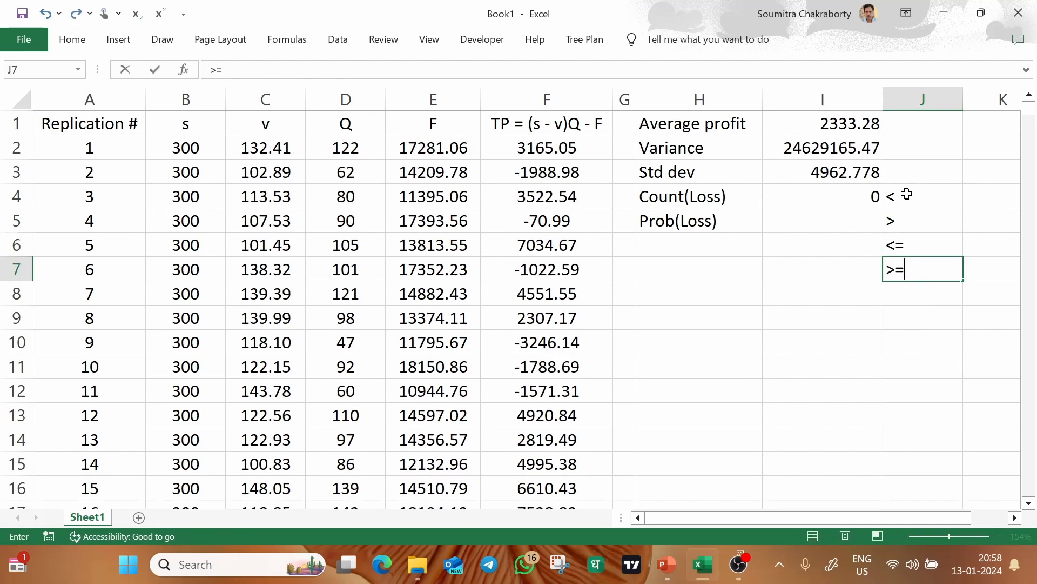
{"action": "key", "text": "Return"}
- Restore the loss count formula in I4 to =COUNTIF(F:F,"<"&0) and inspect the negative profits it counts in column F
{"action": "left_click", "coordinate": [839, 199]}
{"action": "double_click", "coordinate": [839, 199]}
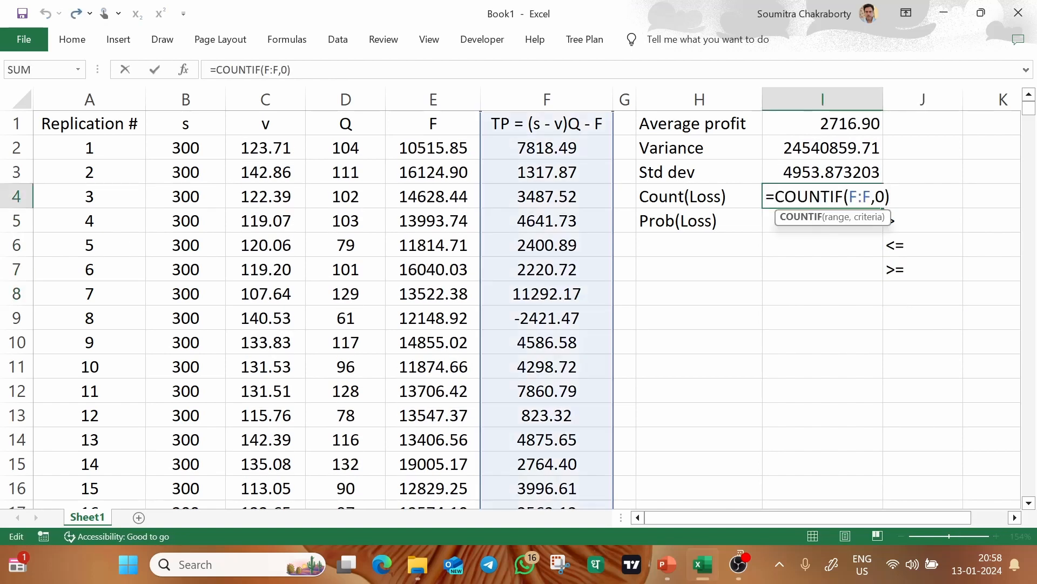
{"action": "key", "text": "BackSpace"}
{"action": "key", "text": "BackSpace"}
{"action": "type", "text": "\""}
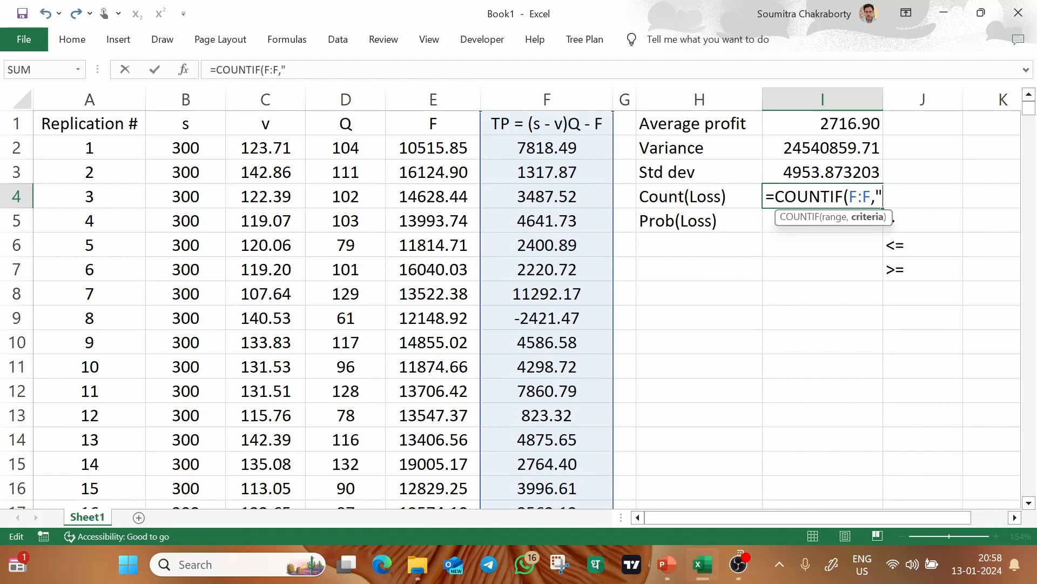
{"action": "type", "text": "<\"&0)"}
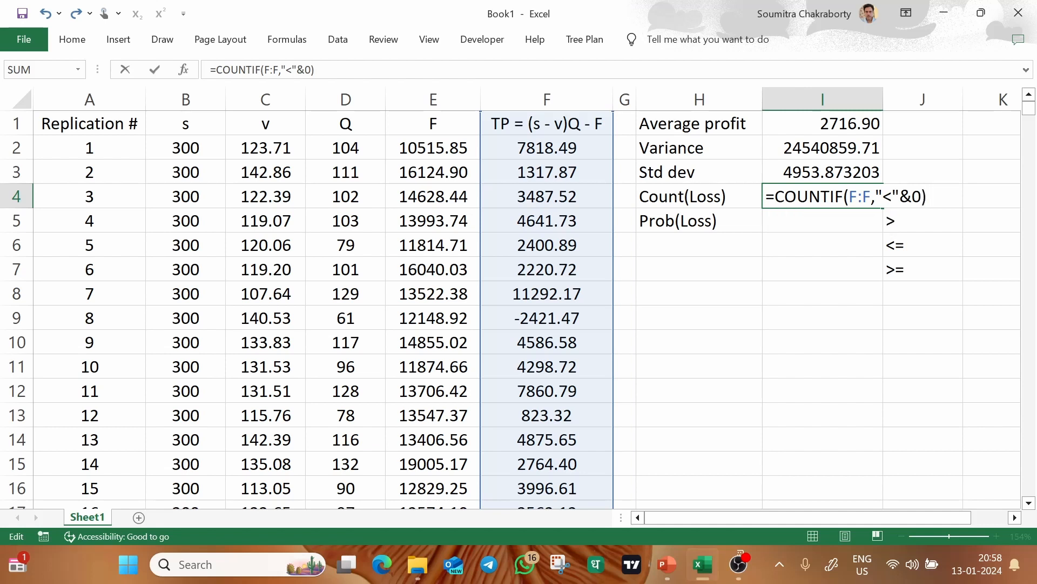
{"action": "key", "text": "Return"}
{"action": "left_click", "coordinate": [859, 201]}
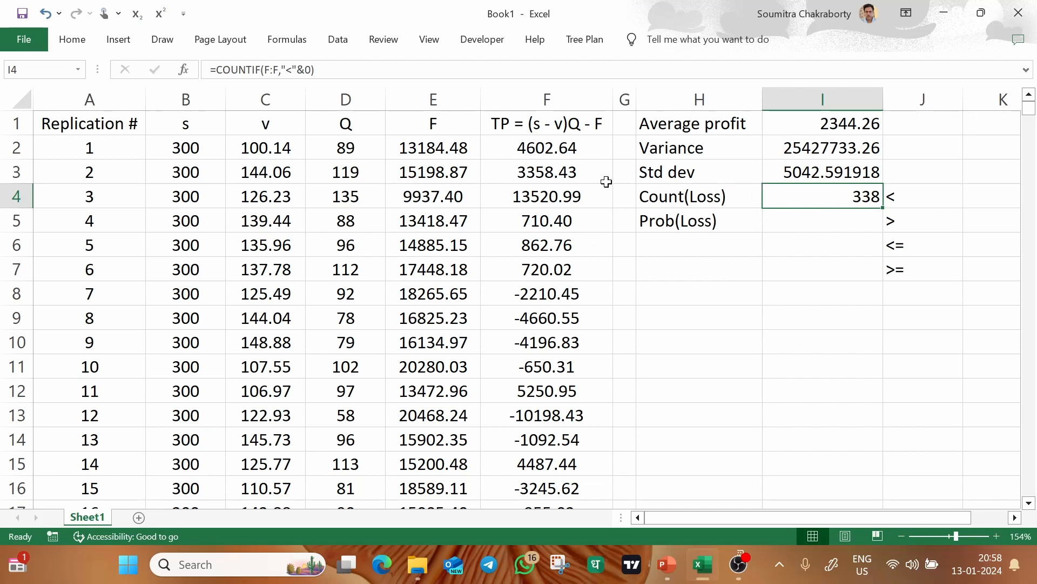
{"action": "left_click", "coordinate": [552, 294]}
{"action": "left_click", "coordinate": [558, 315]}
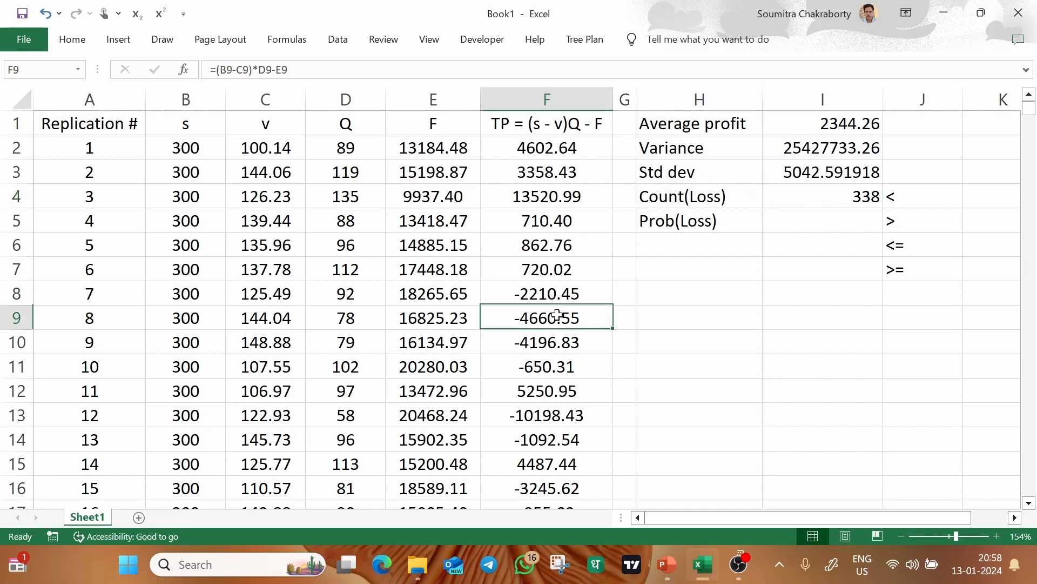
{"action": "left_click", "coordinate": [568, 338]}
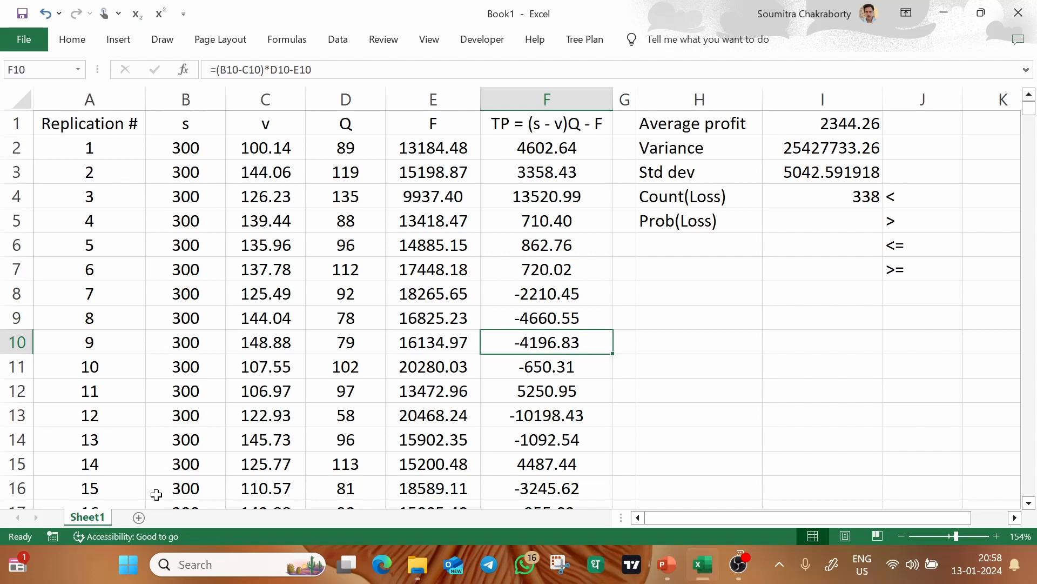
{"action": "left_click", "coordinate": [863, 193]}
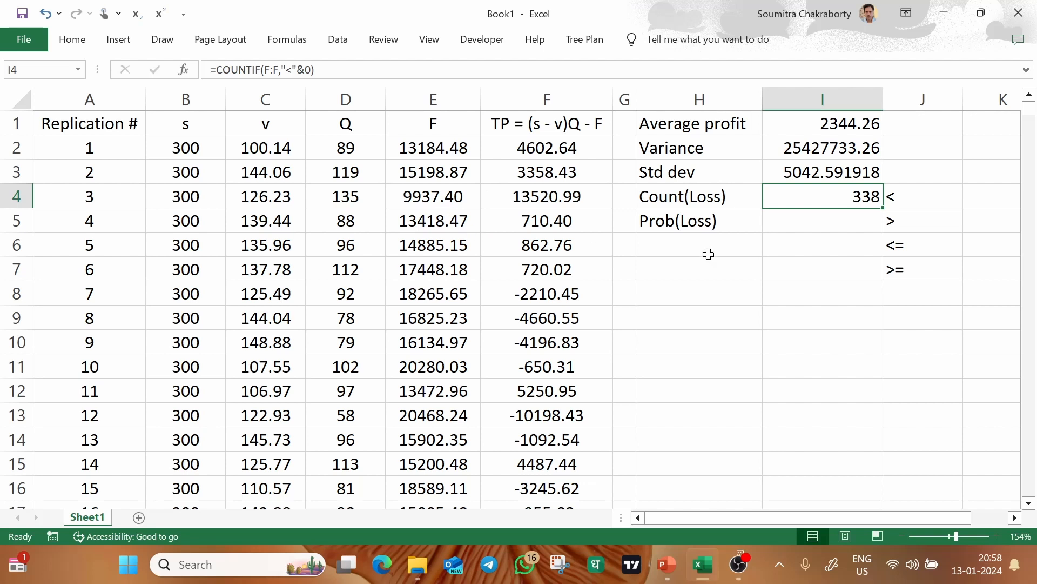
- Clear the comparison operators from cells J4 to J7
{"action": "left_click", "coordinate": [913, 201]}
{"action": "left_click_drag", "start_coordinate": [913, 201], "coordinate": [915, 274]}
{"action": "key", "text": "Delete"}
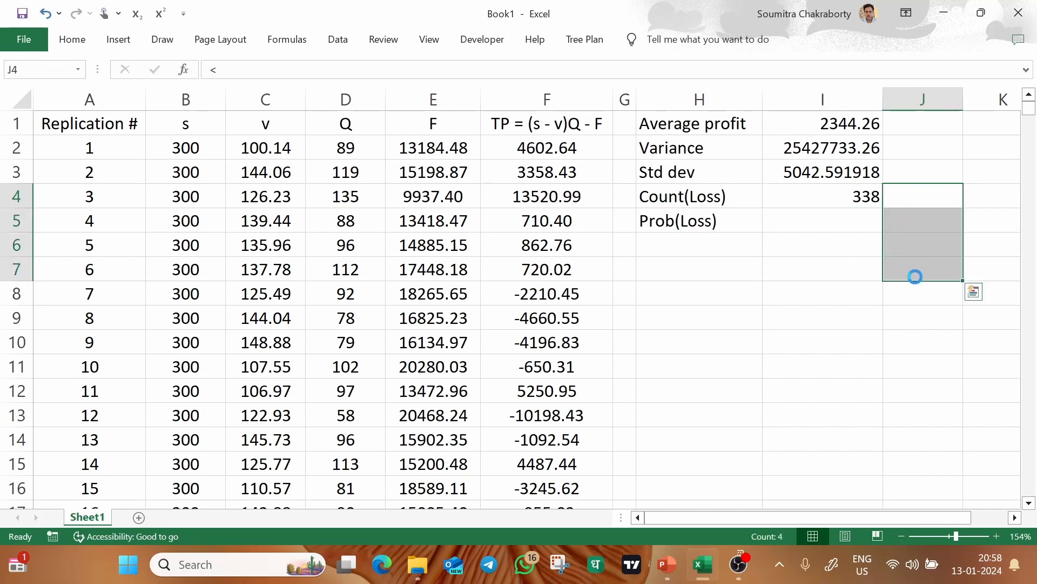
- Recalculate the simulation several times and examine how average profit, variance, standard deviation and loss count vary between runs
{"action": "left_click", "coordinate": [837, 272]}
{"action": "left_click", "coordinate": [922, 284]}
{"action": "key", "text": "Delete"}
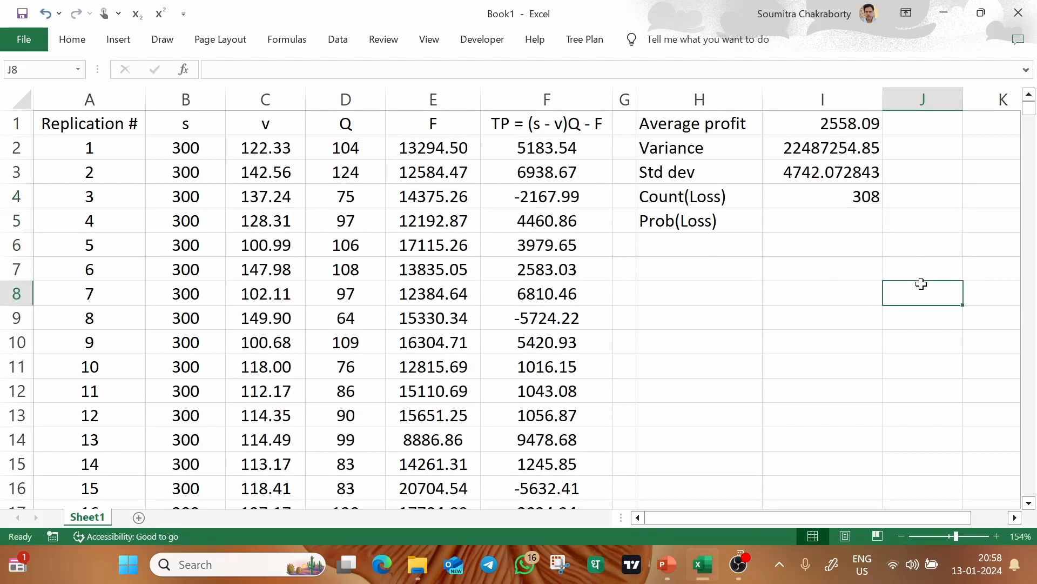
{"action": "left_click", "coordinate": [842, 299]}
{"action": "left_click", "coordinate": [921, 295]}
{"action": "key", "text": "Delete"}
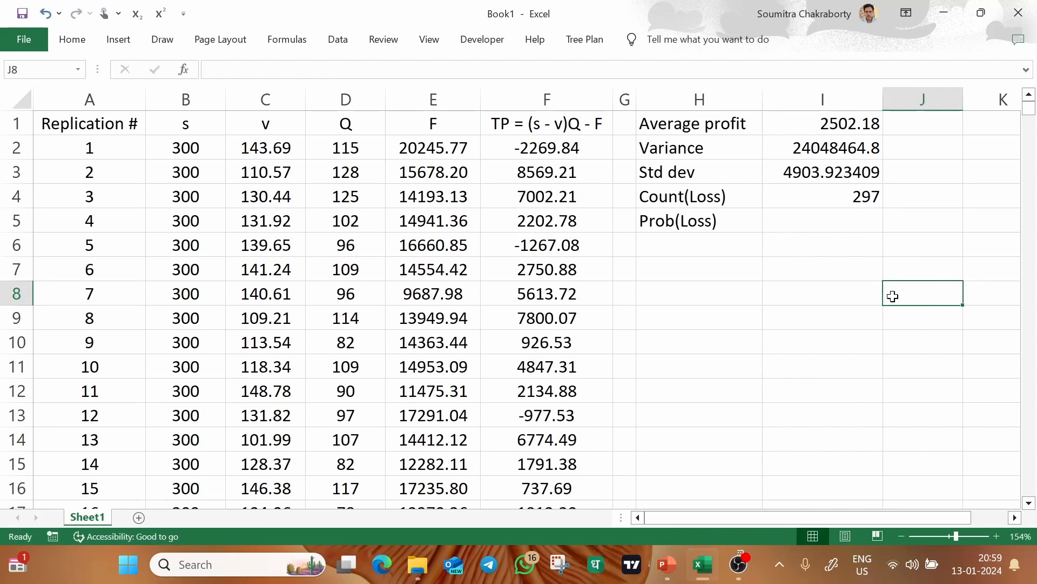
{"action": "left_click", "coordinate": [843, 320]}
{"action": "left_click", "coordinate": [923, 310]}
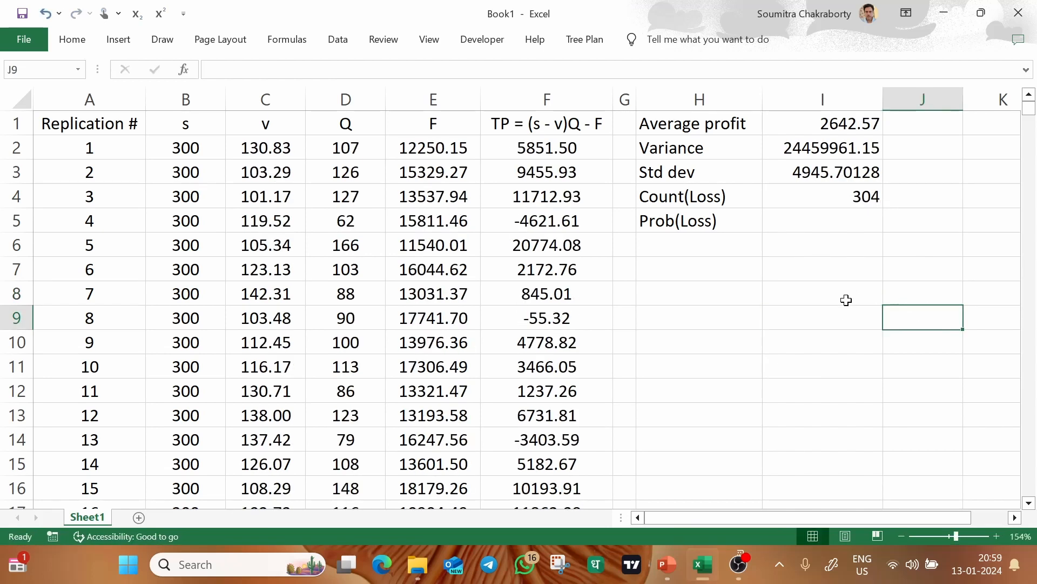
{"action": "left_click", "coordinate": [836, 320]}
{"action": "key", "text": "Delete"}
{"action": "left_click", "coordinate": [903, 311]}
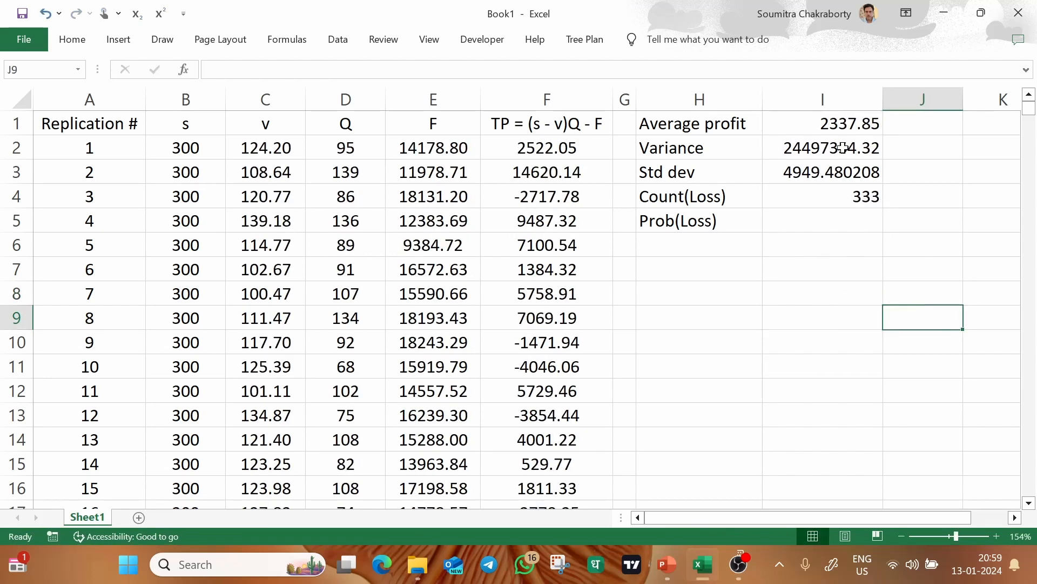
- Enter =I4/1000 in I5 to compute the probability of loss from the loss count
{"action": "left_click", "coordinate": [853, 225]}
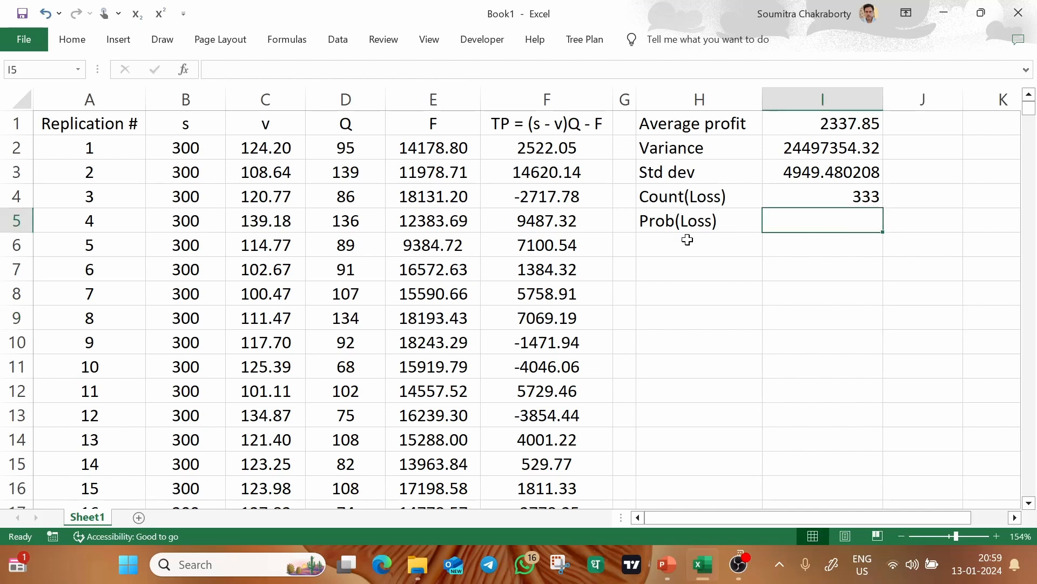
{"action": "type", "text": "="}
{"action": "key", "text": "Up"}
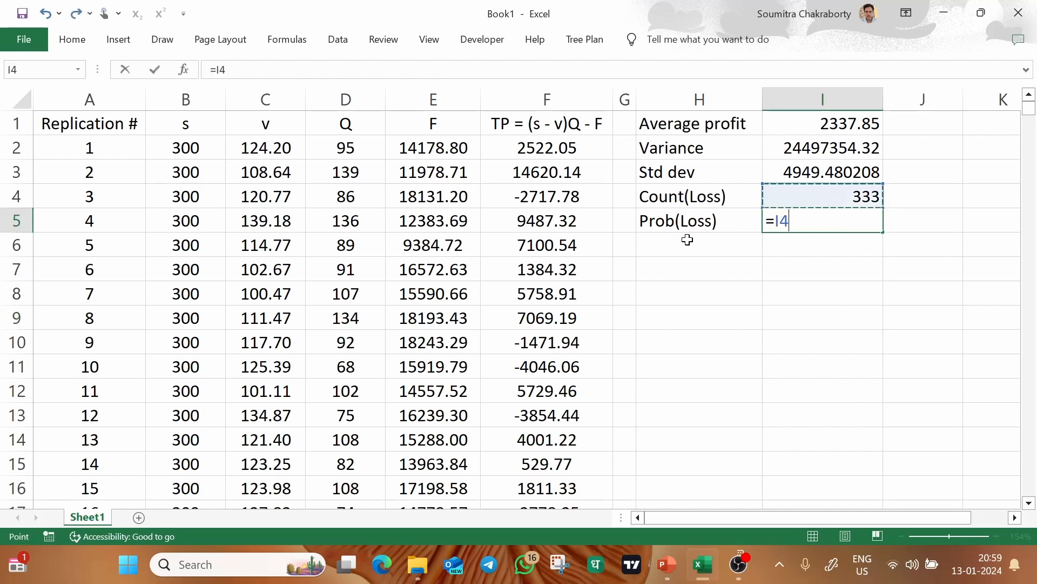
{"action": "type", "text": "/1000"}
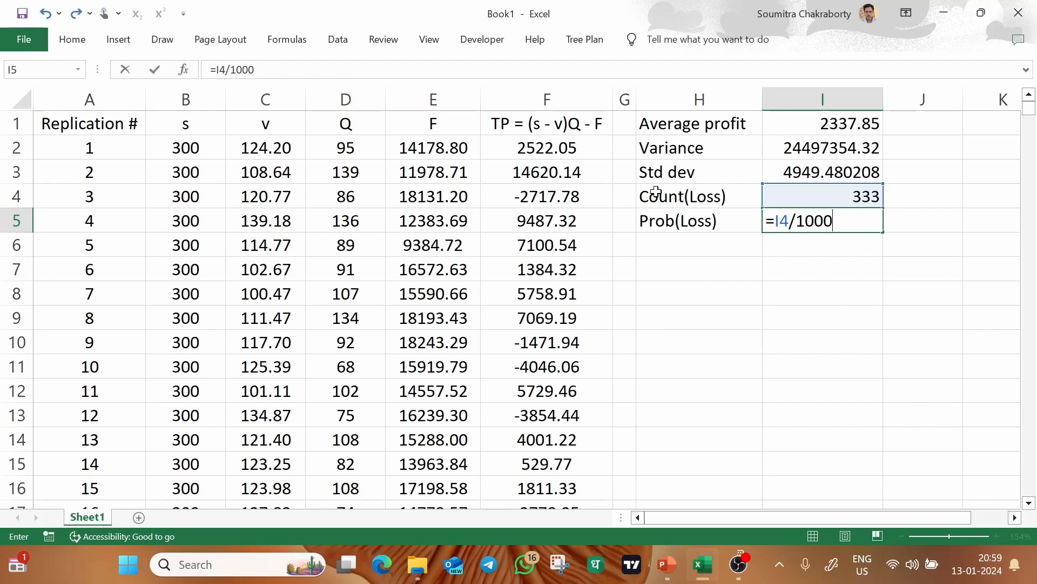
{"action": "key", "text": "Return"}
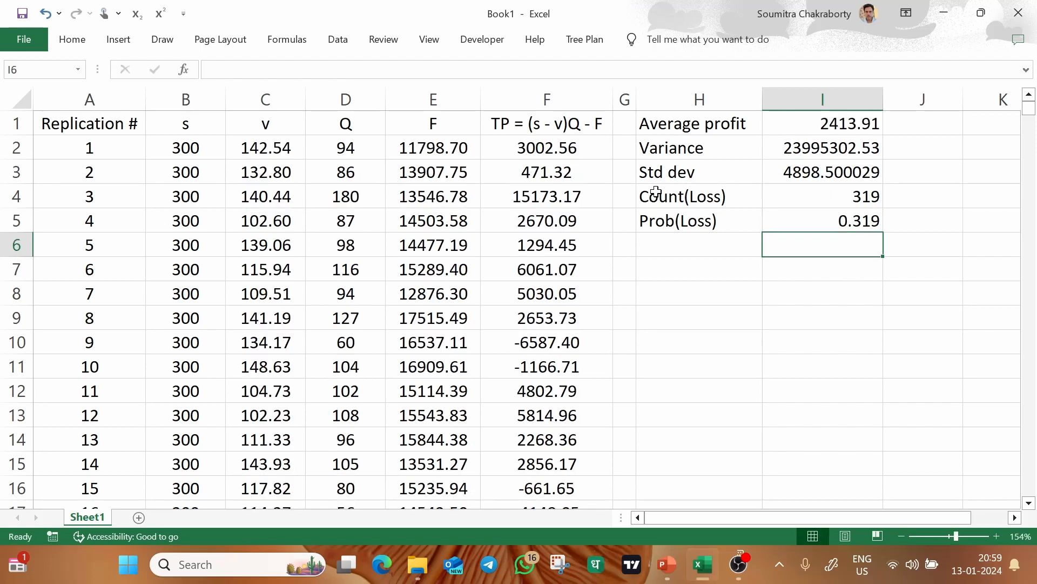
- Recalculate the simulation repeatedly to compare the loss probability across runs, and check the formula in I5
{"action": "double_click", "coordinate": [819, 269]}
{"action": "double_click", "coordinate": [821, 297]}
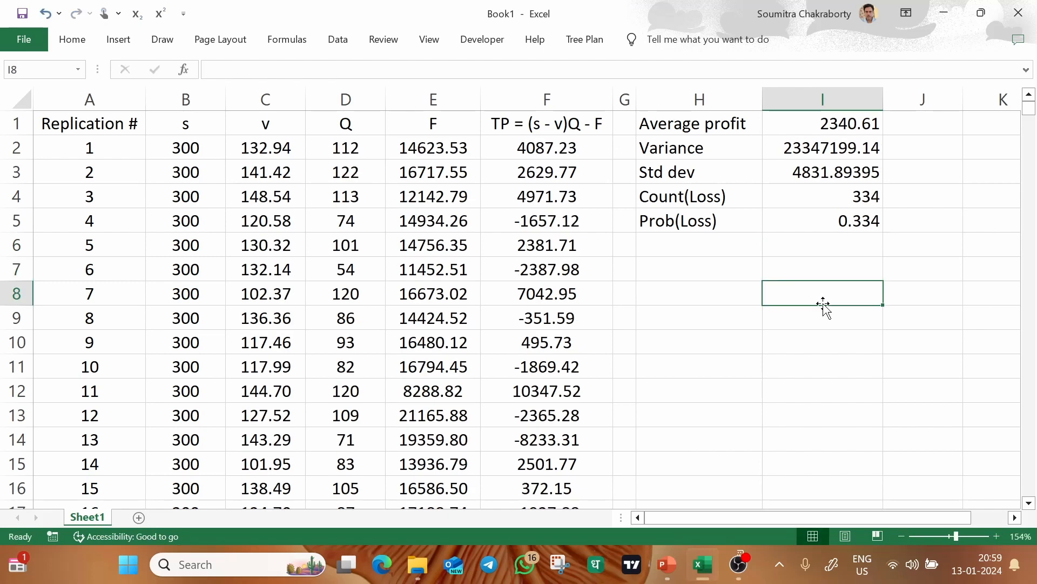
{"action": "left_click", "coordinate": [841, 324]}
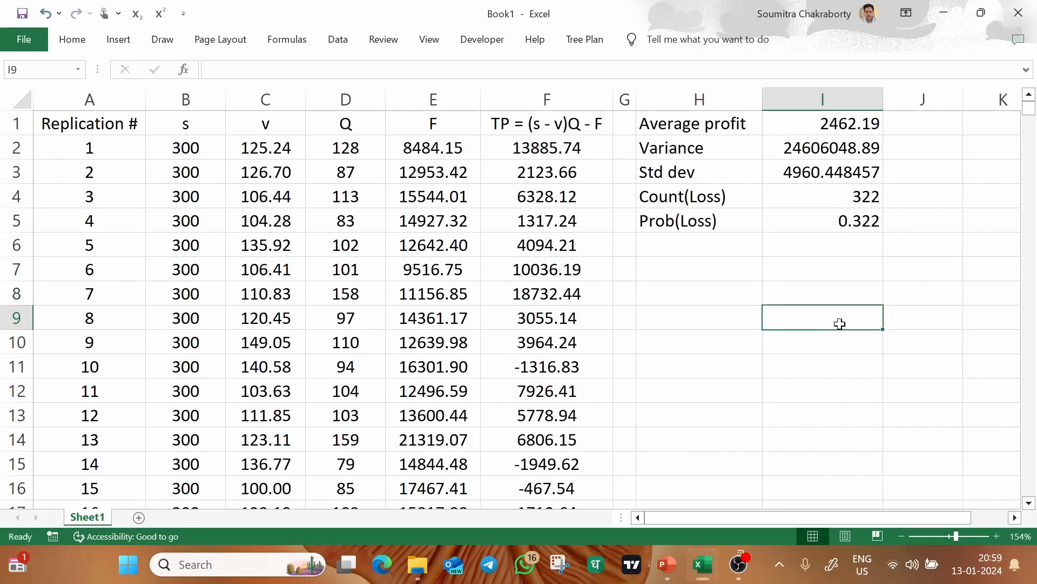
{"action": "double_click", "coordinate": [785, 268]}
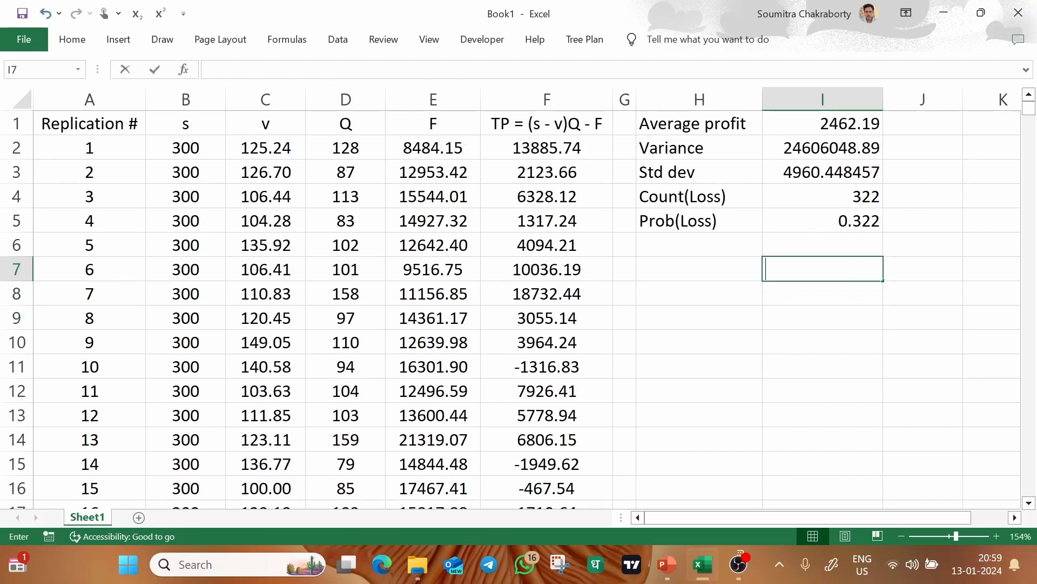
{"action": "double_click", "coordinate": [831, 294]}
{"action": "double_click", "coordinate": [901, 297]}
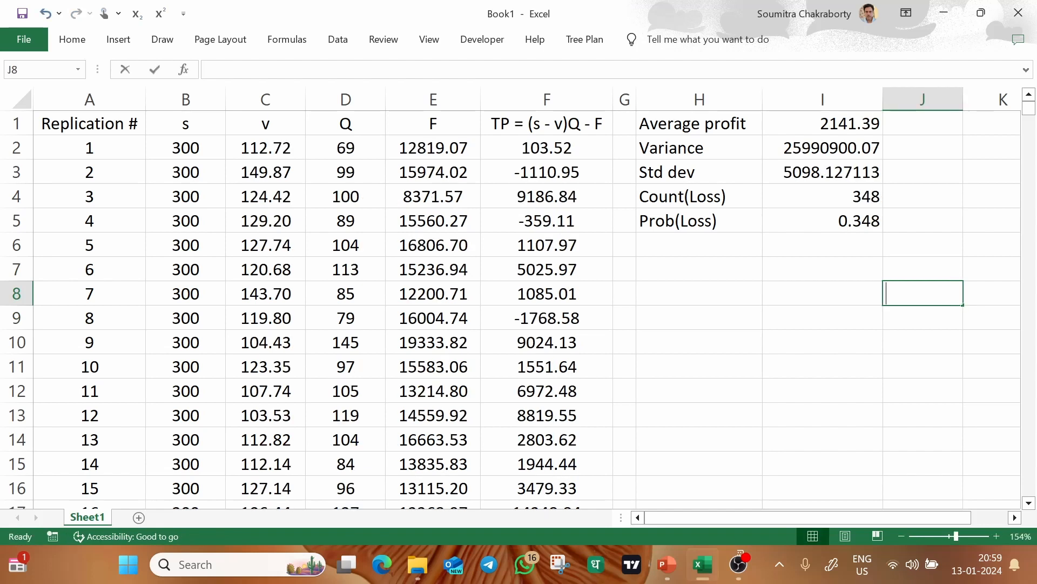
{"action": "left_click", "coordinate": [858, 298]}
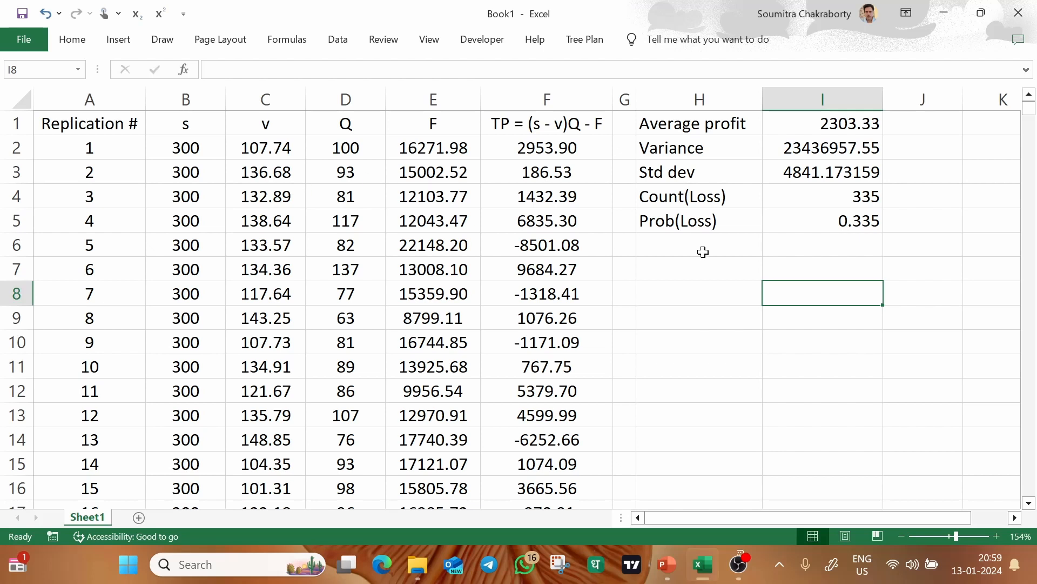
{"action": "left_click", "coordinate": [814, 216]}
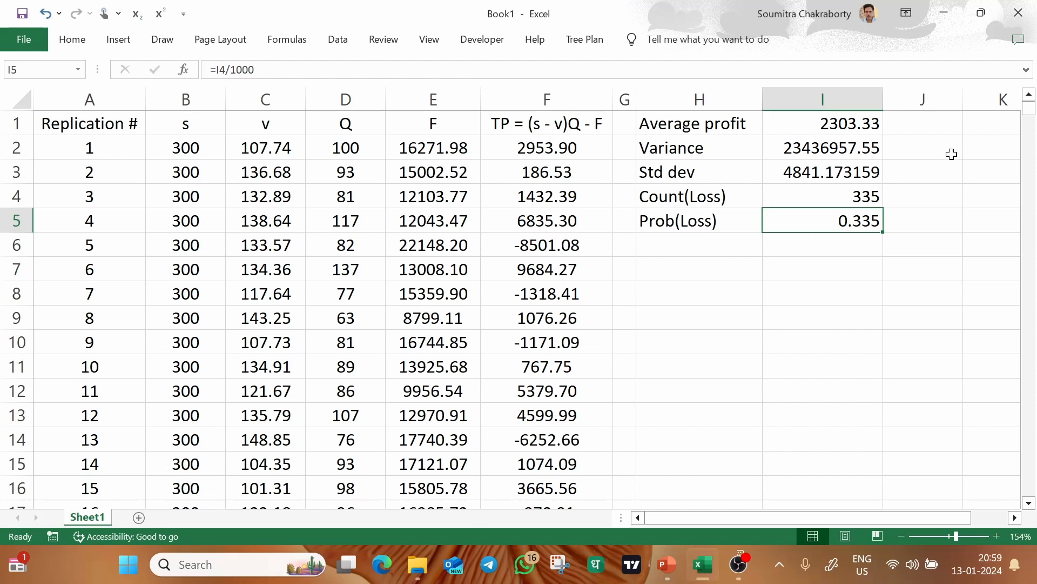
{"action": "mouse_move", "coordinate": [1029, 108]}
{"action": "left_mouse_down"}
{"action": "mouse_move", "coordinate": [1010, 427]}
{"action": "mouse_move", "coordinate": [1030, 500]}
{"action": "mouse_move", "coordinate": [1032, 108]}
{"action": "left_mouse_up"}
{"action": "double_click", "coordinate": [832, 241]}
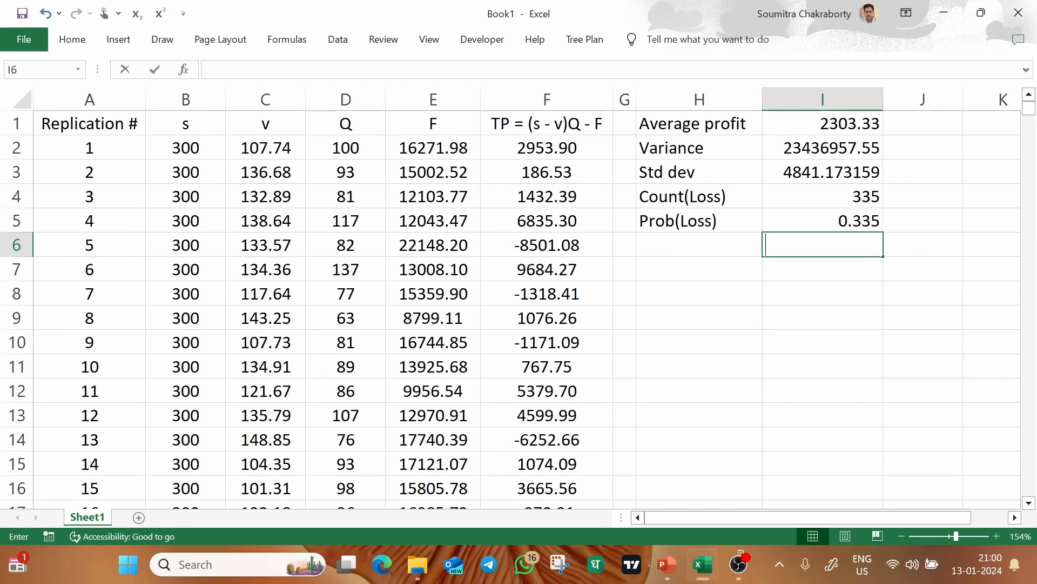
{"action": "left_click", "coordinate": [837, 273]}
{"action": "type", "text": "F9"}
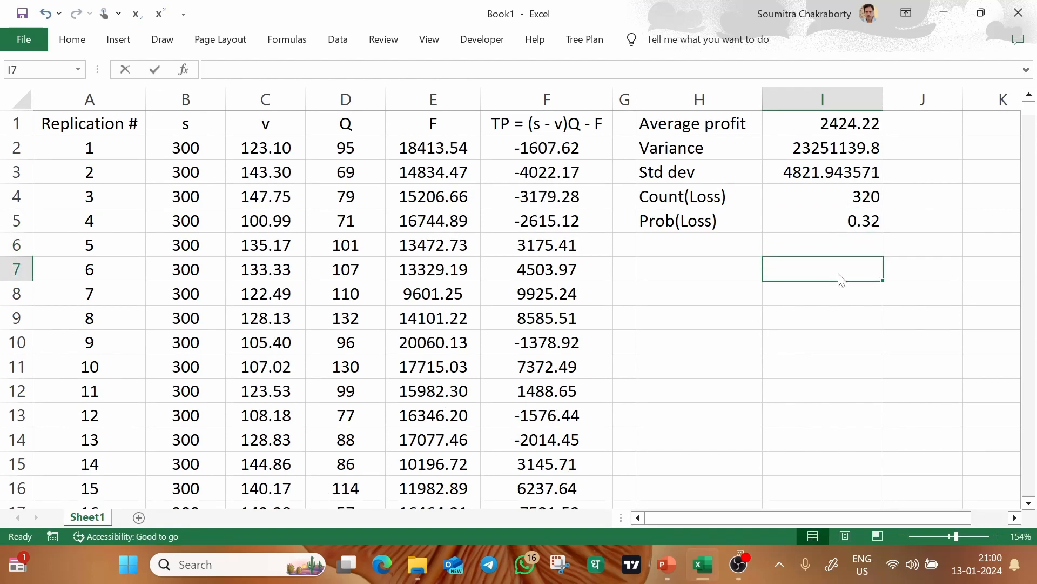
- Enter the note F9 in cell I7 and recalculate the simulation repeatedly to compare all summary statistics between runs
{"action": "key", "text": "Return"}
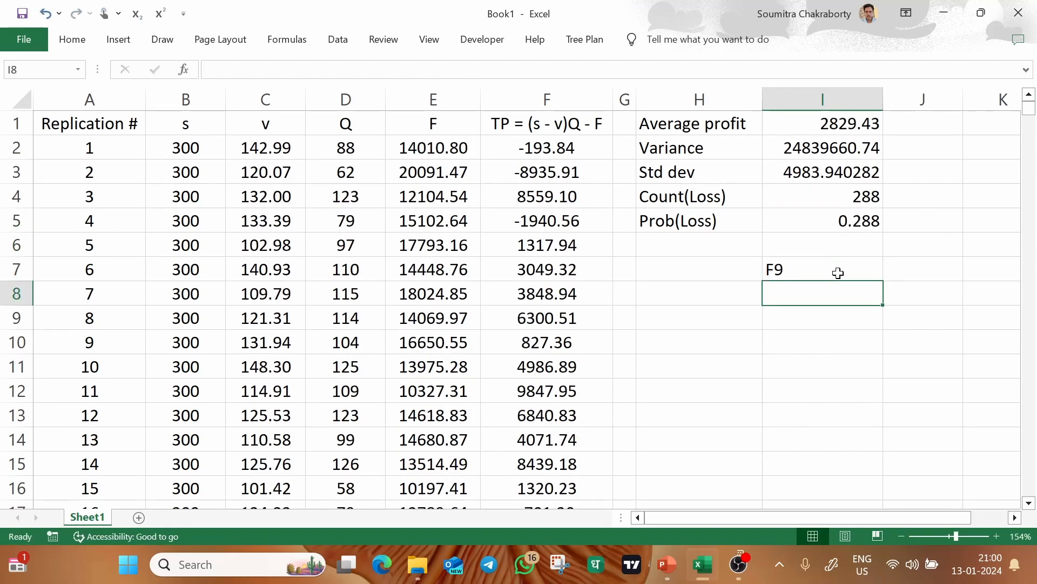
{"action": "left_click", "coordinate": [838, 273]}
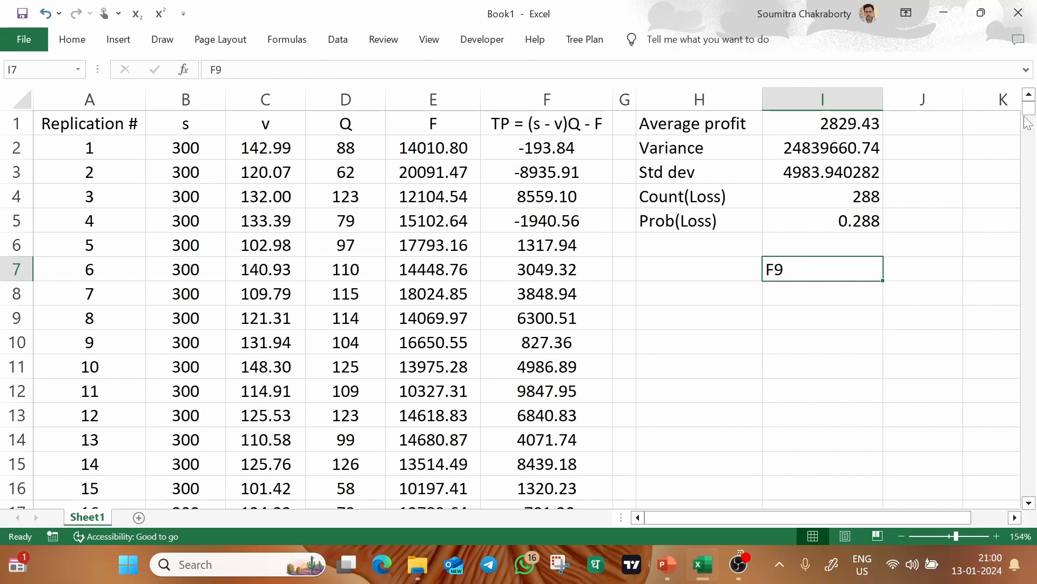
{"action": "key", "text": "F9"}
{"action": "key", "text": "F9"}
{"action": "key", "text": "F9"}
{"action": "key", "text": "F9"}
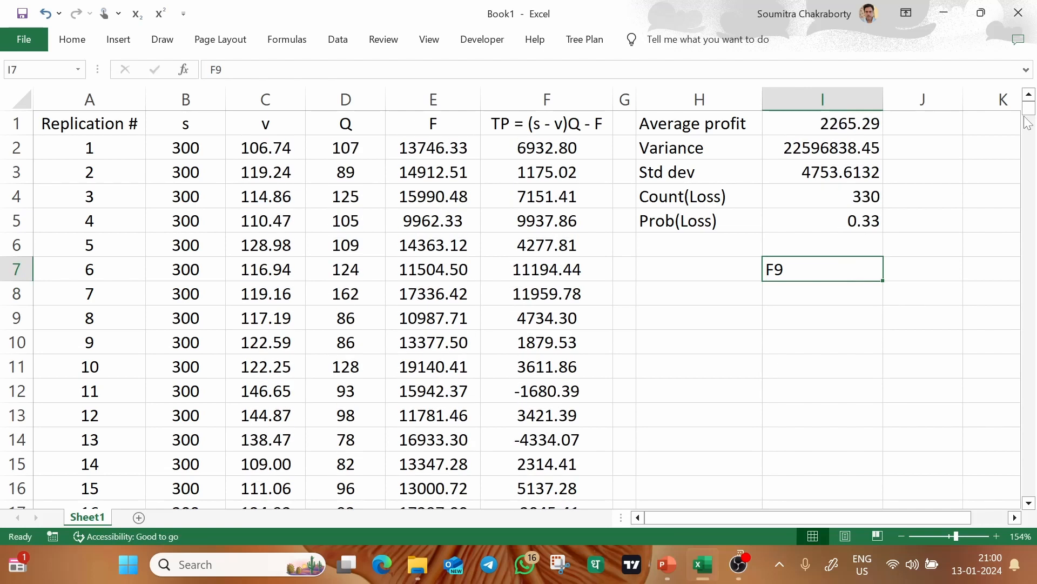
{"action": "key", "text": "F9"}
{"action": "key", "text": "F9"}
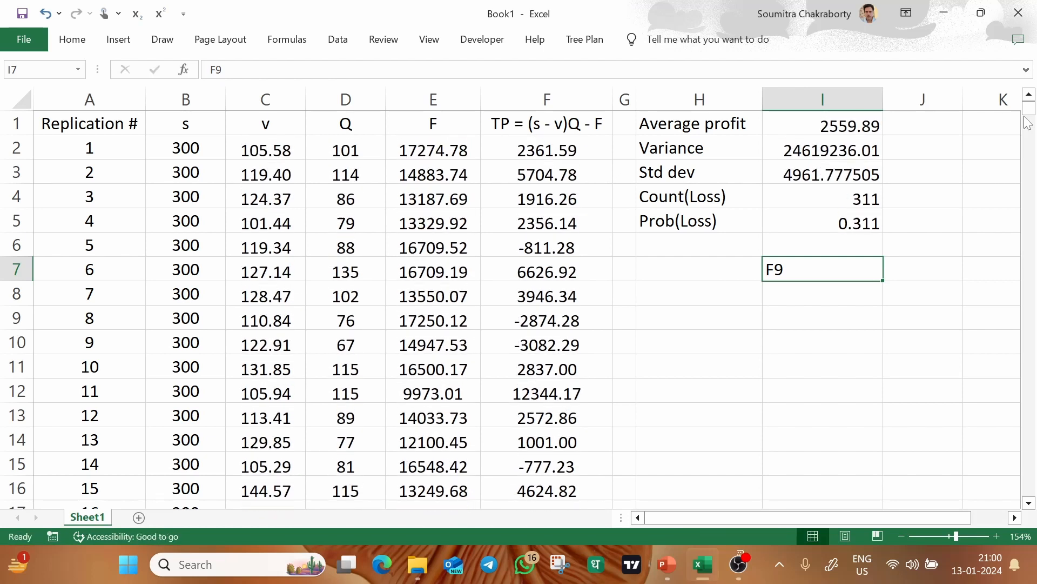
{"action": "key", "text": "F9"}
{"action": "key", "text": "F9"}
{"action": "key", "text": "F9"}
{"action": "key", "text": "F9"}
{"action": "key", "text": "F9"}
{"action": "key", "text": "F9"}
{"action": "key", "text": "F9"}
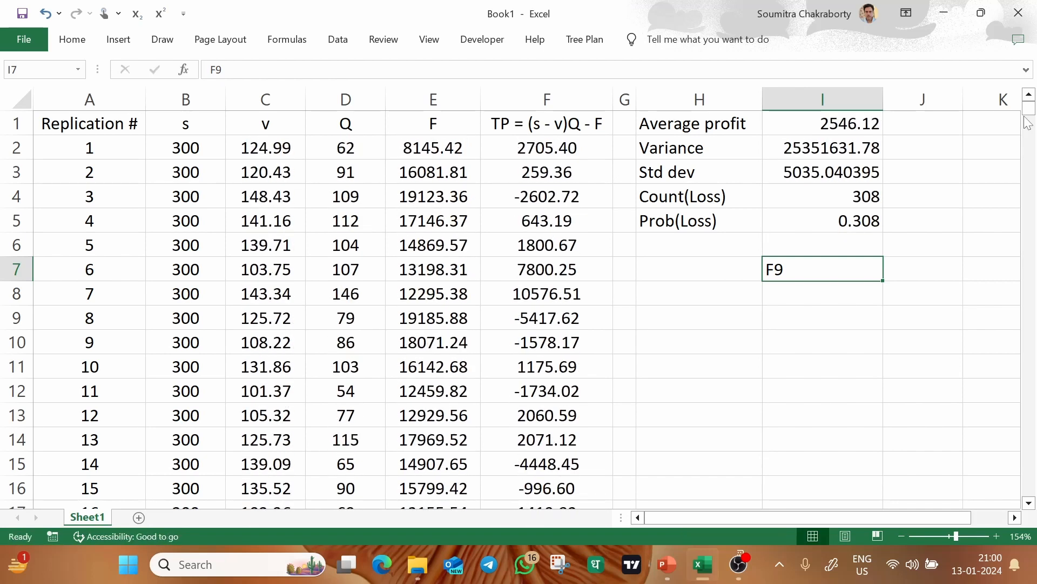
{"action": "key", "text": "F9"}
{"action": "key", "text": "F9"}
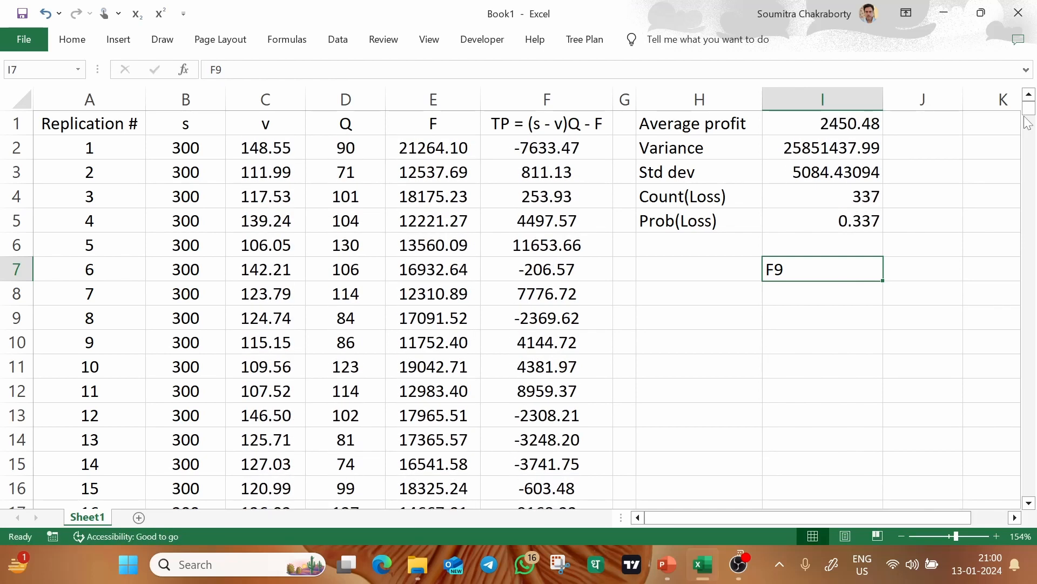
{"action": "key", "text": "F9"}
{"action": "key", "text": "F9"}
{"action": "key", "text": "F9"}
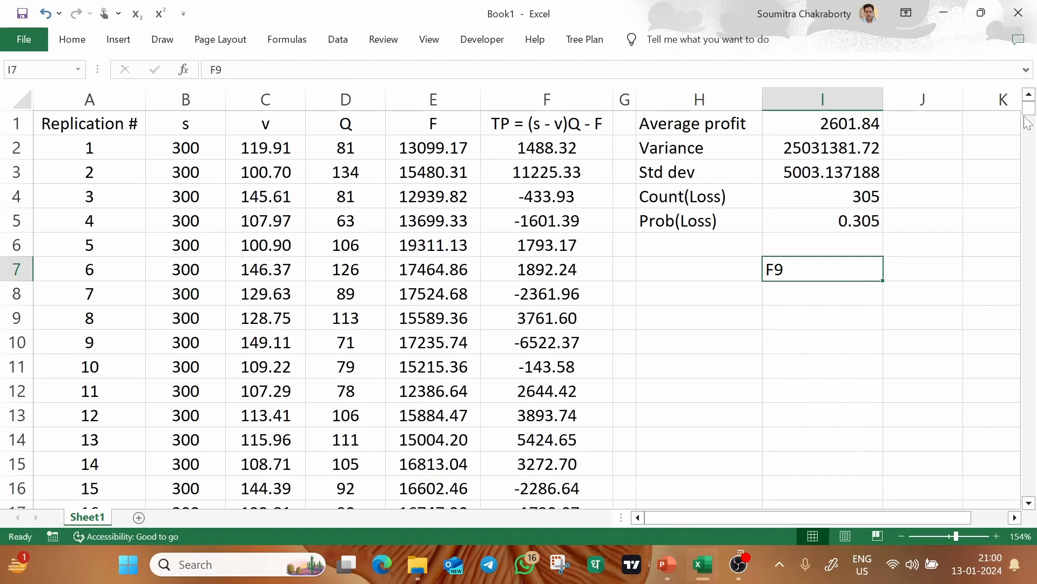
{"action": "key", "text": "F9"}
{"action": "key", "text": "F9"}
{"action": "key", "text": "F9"}
{"action": "key", "text": "F9"}
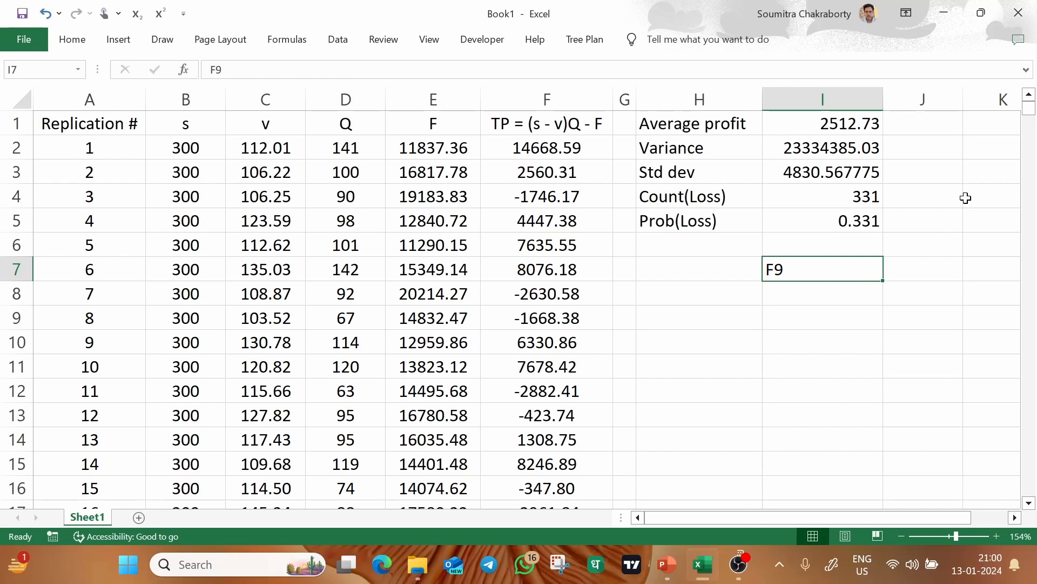
{"action": "key", "text": "F9"}
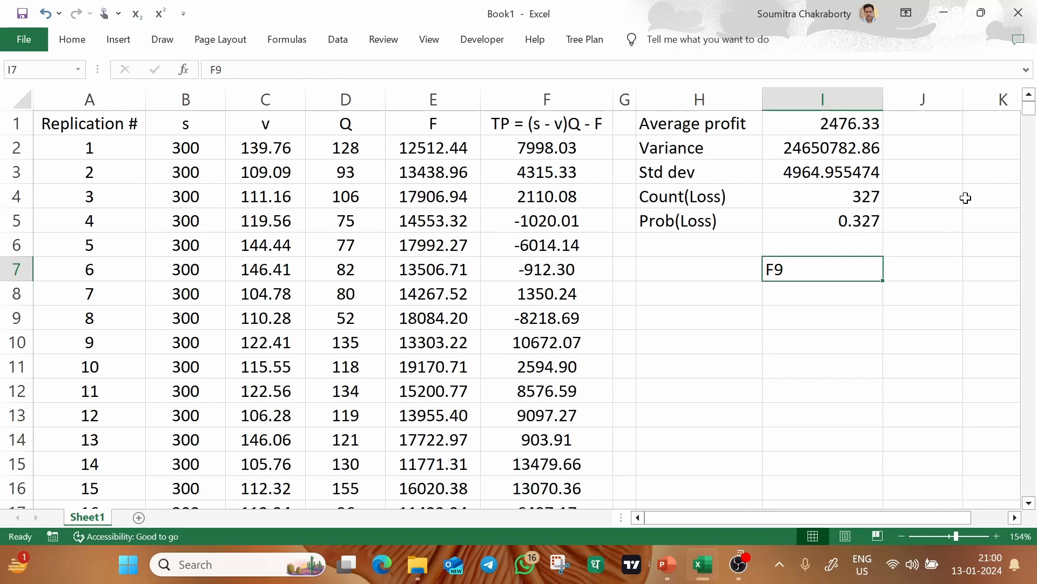
{"action": "key", "text": "F9"}
{"action": "key", "text": "F9"}
{"action": "key", "text": "F9"}
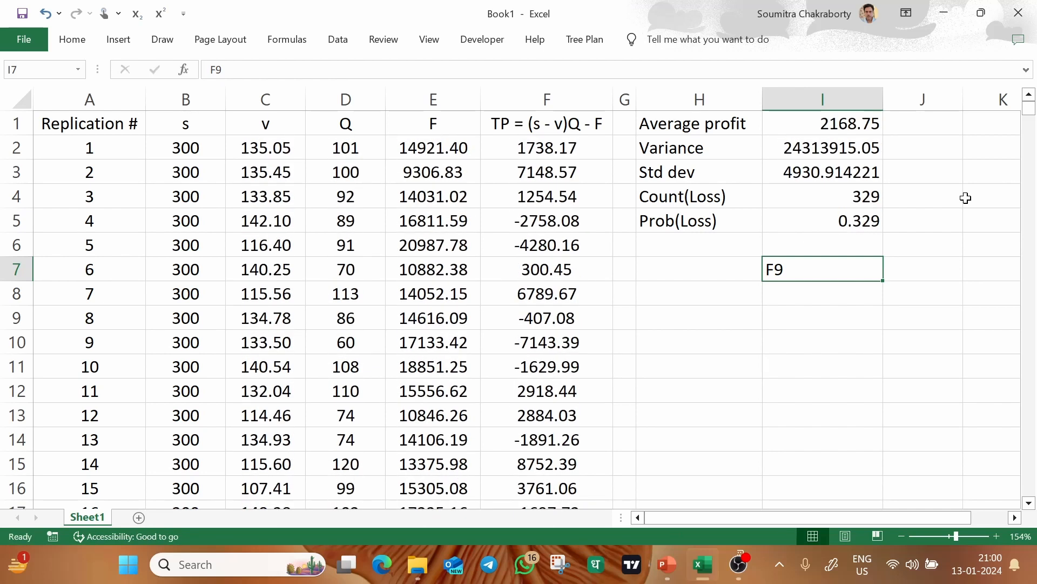
{"action": "key", "text": "F9"}
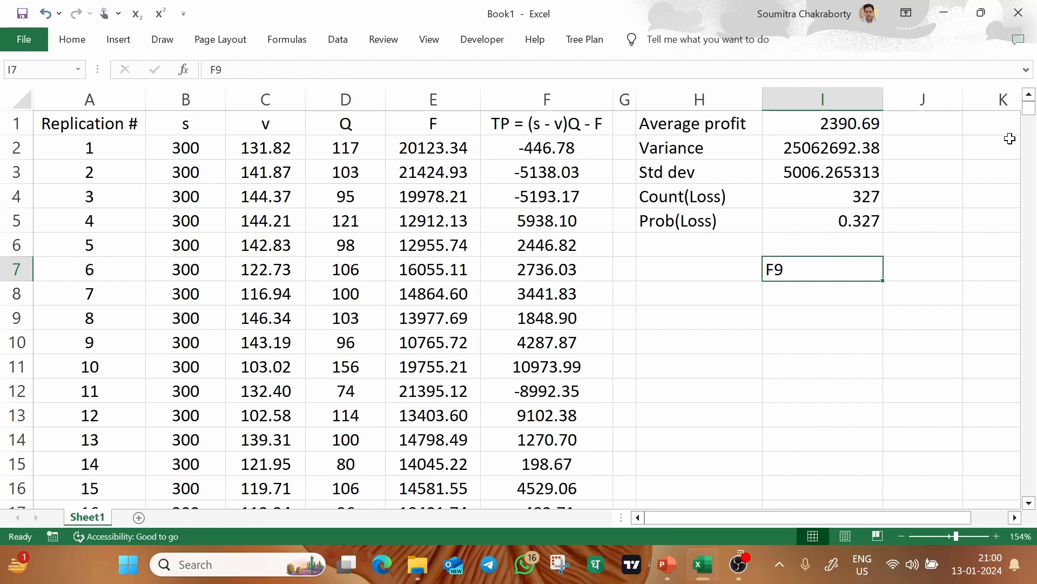
{"action": "key", "text": "F9"}
{"action": "key", "text": "F9"}
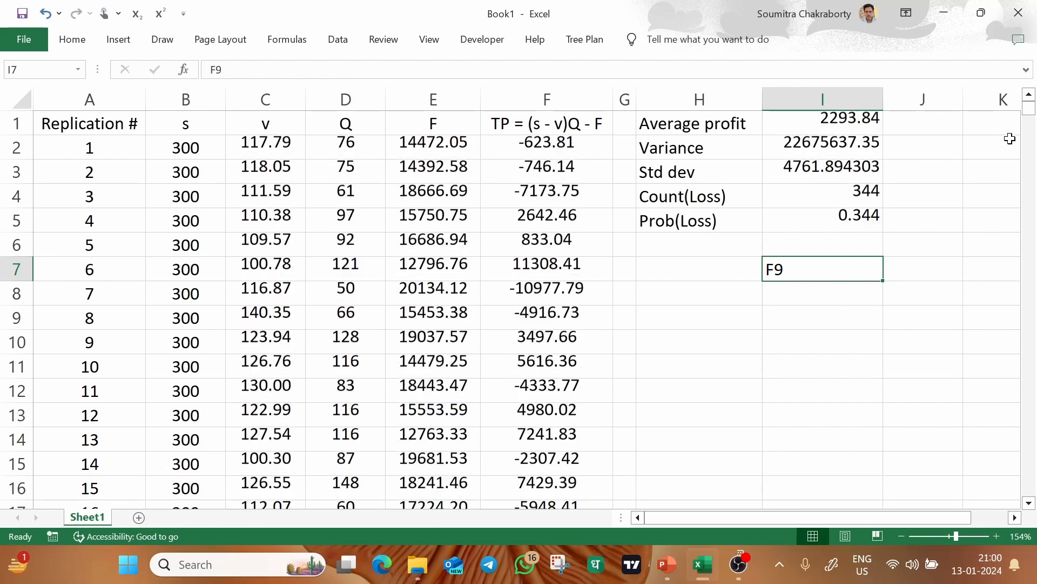
{"action": "key", "text": "F9"}
{"action": "key", "text": "F9"}
{"action": "key", "text": "F9"}
{"action": "key", "text": "F9"}
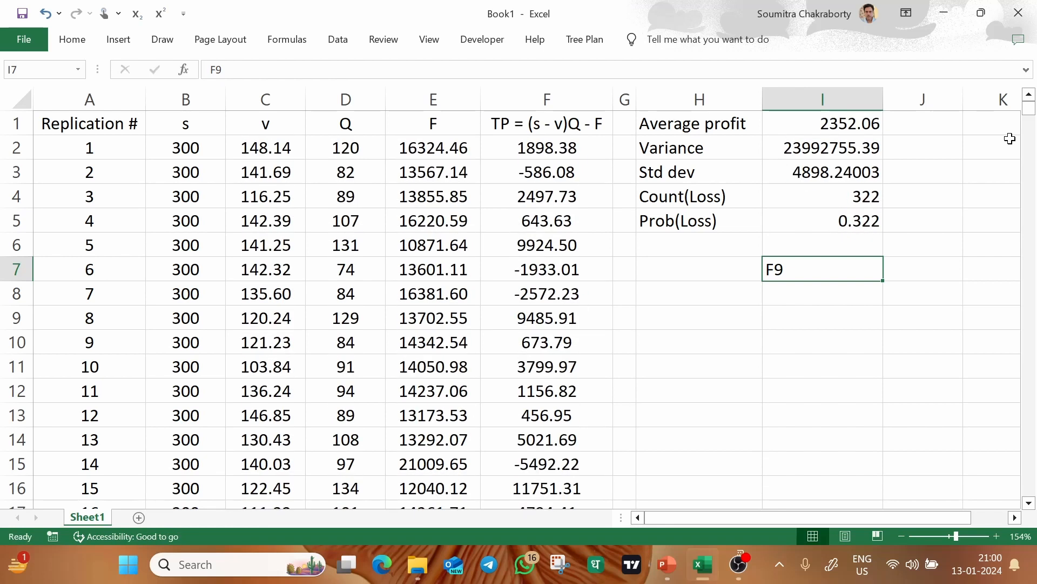
{"action": "key", "text": "F9"}
{"action": "key", "text": "F9"}
{"action": "key", "text": "F9"}
{"action": "key", "text": "F9"}
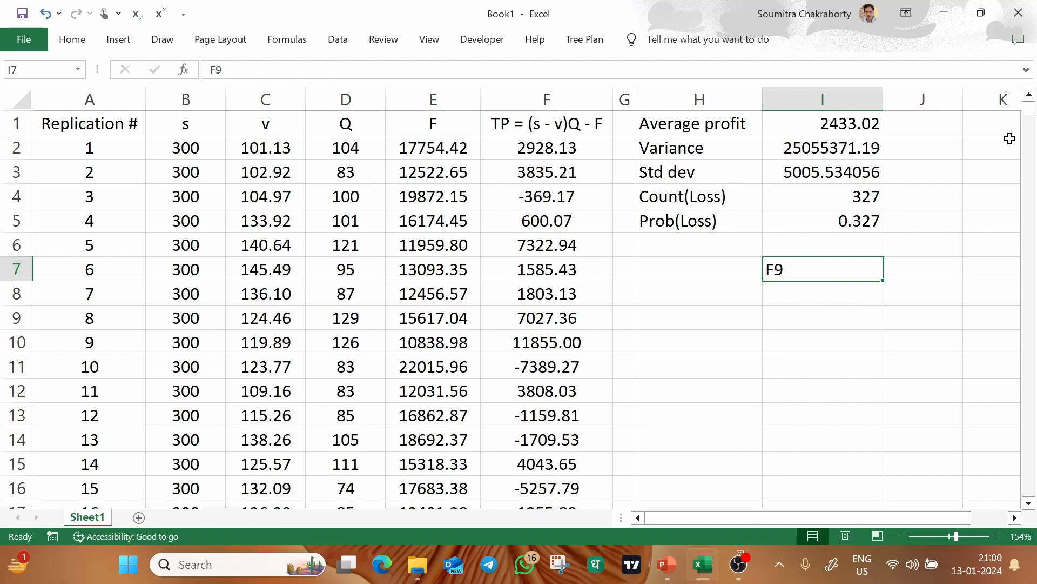
{"action": "key", "text": "F9"}
{"action": "key", "text": "F9"}
{"action": "key", "text": "F9"}
{"action": "key", "text": "F9"}
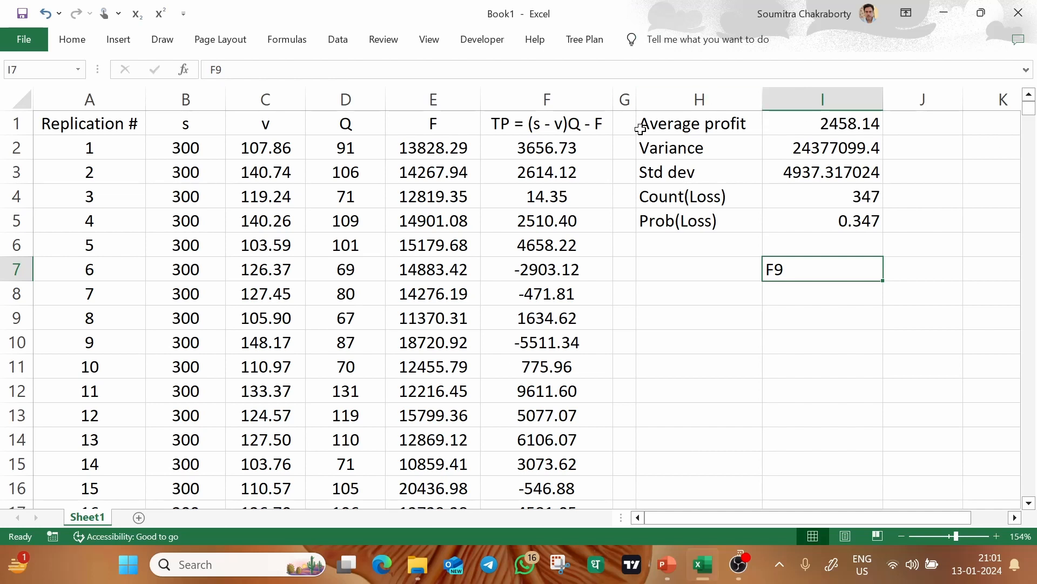
- Review the available What-If Analysis options without applying any of them
{"action": "left_click", "coordinate": [337, 42]}
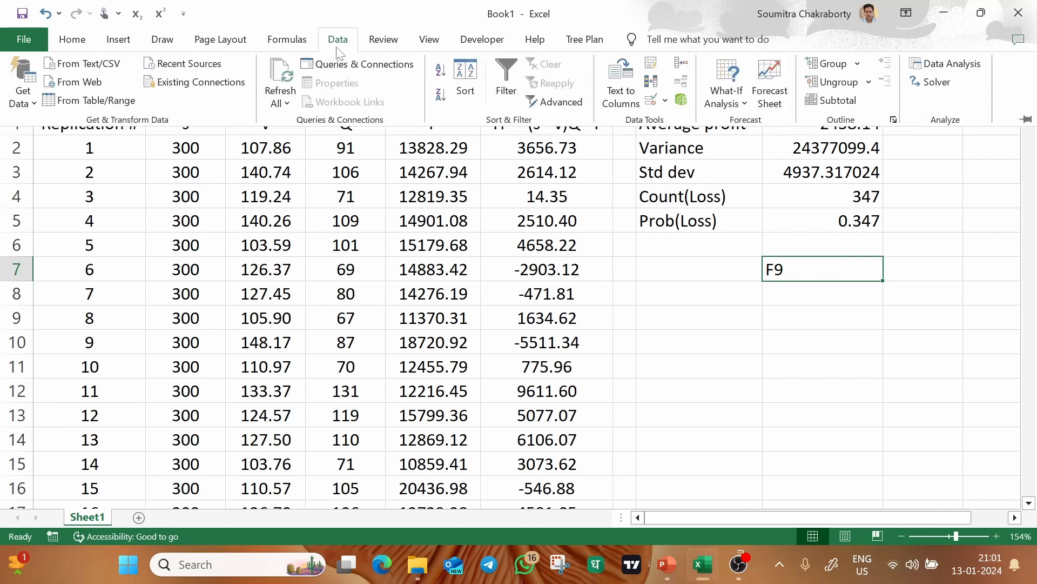
{"action": "left_click", "coordinate": [726, 100]}
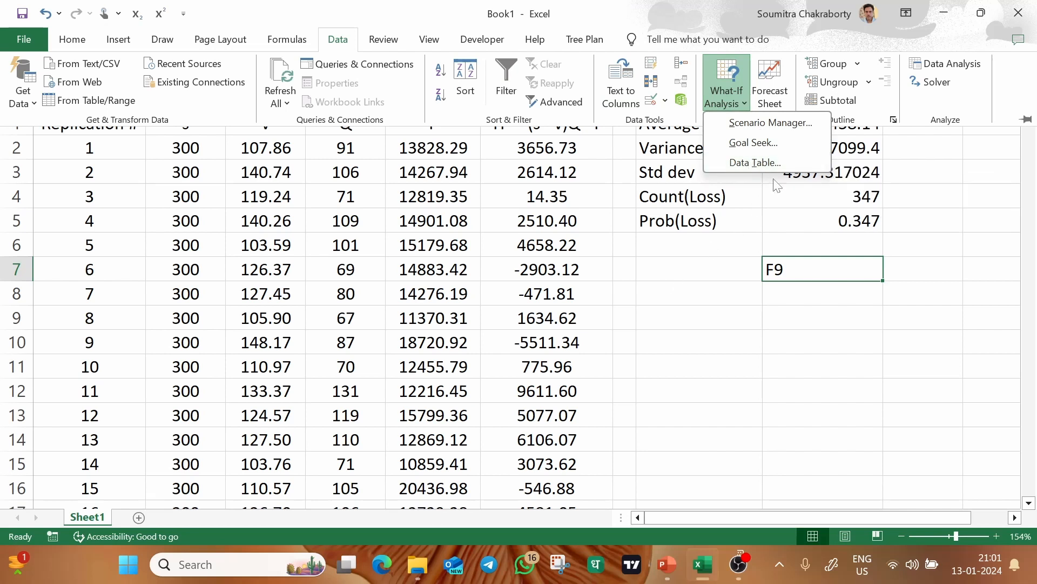
{"action": "left_click", "coordinate": [709, 260]}
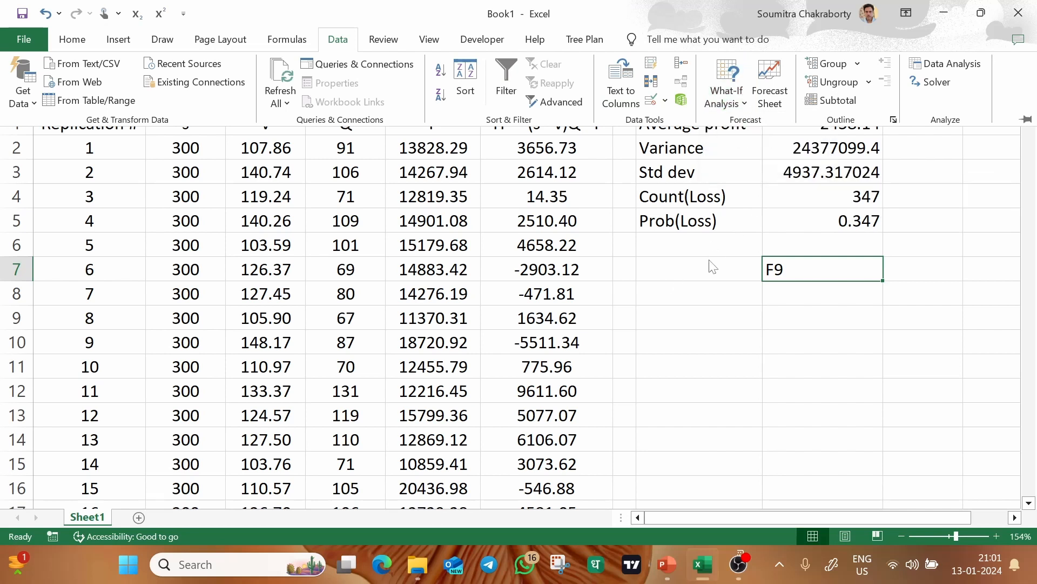
- Highlight the selling price input in cell B2 with a yellow fill
{"action": "left_click_drag", "start_coordinate": [105, 142], "coordinate": [553, 150]}
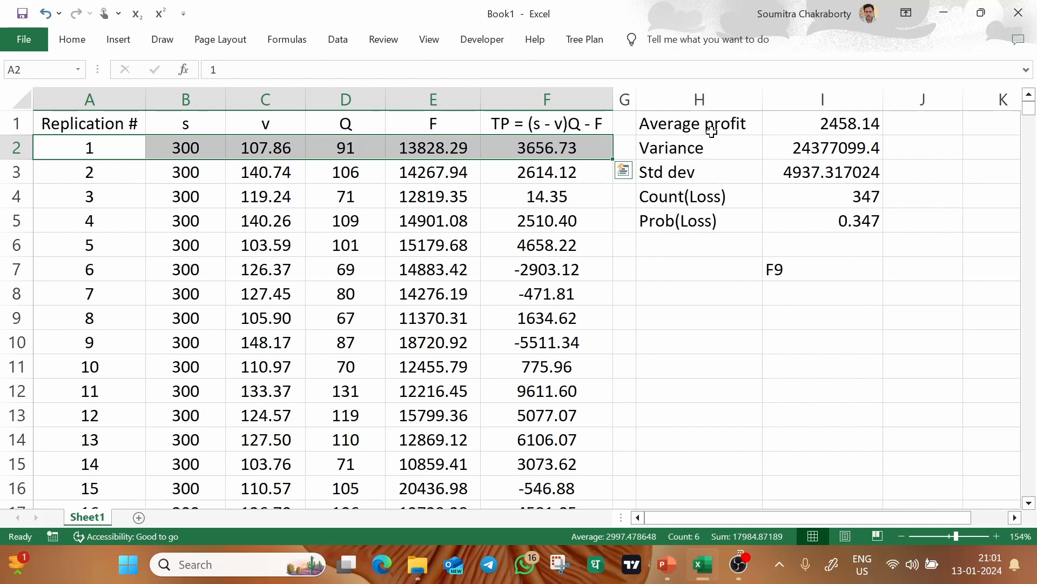
{"action": "left_click", "coordinate": [191, 142]}
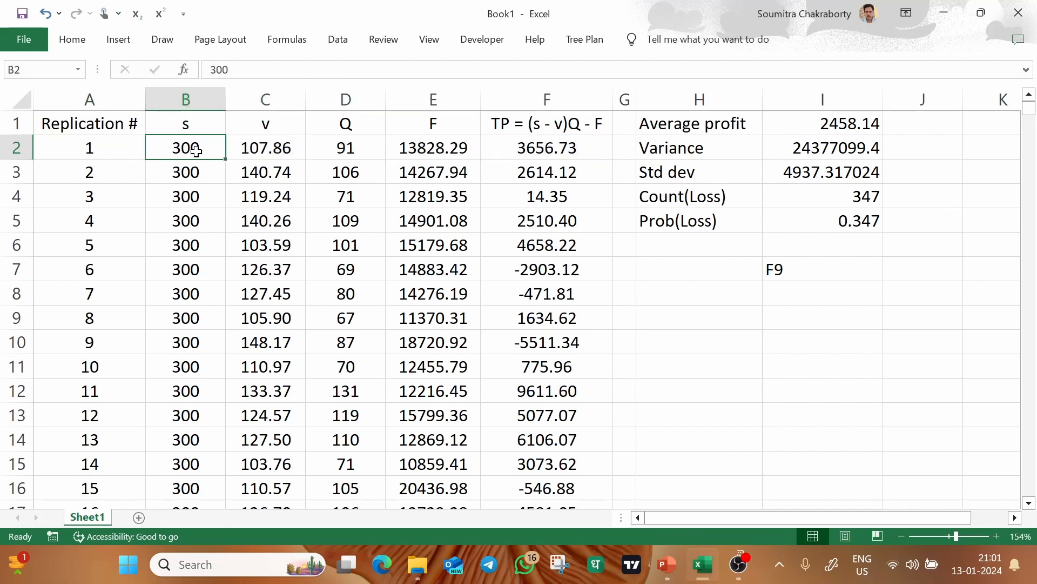
{"action": "left_click", "coordinate": [78, 47]}
{"action": "left_click", "coordinate": [192, 100]}
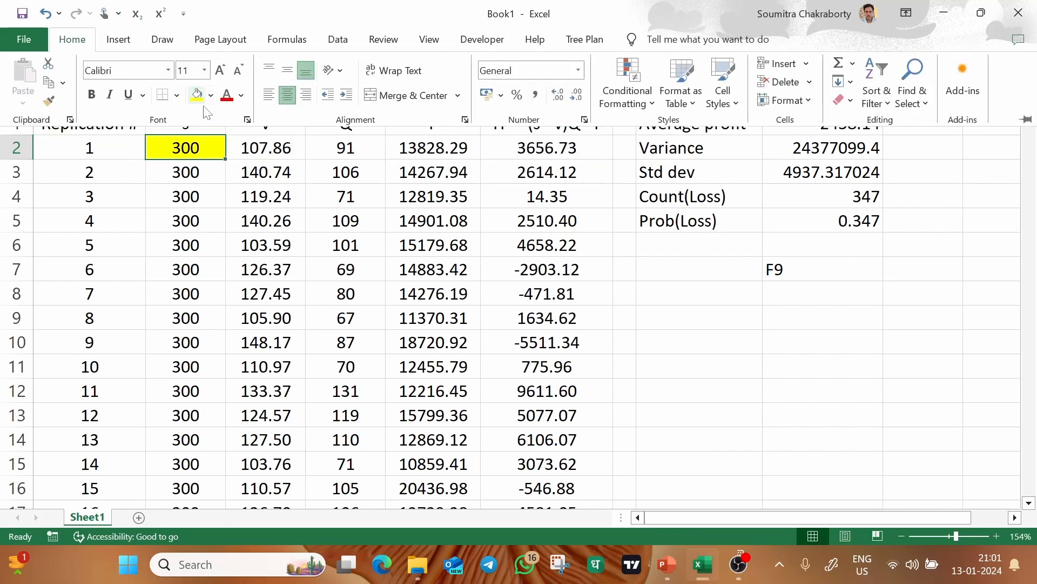
{"action": "left_click", "coordinate": [319, 140]}
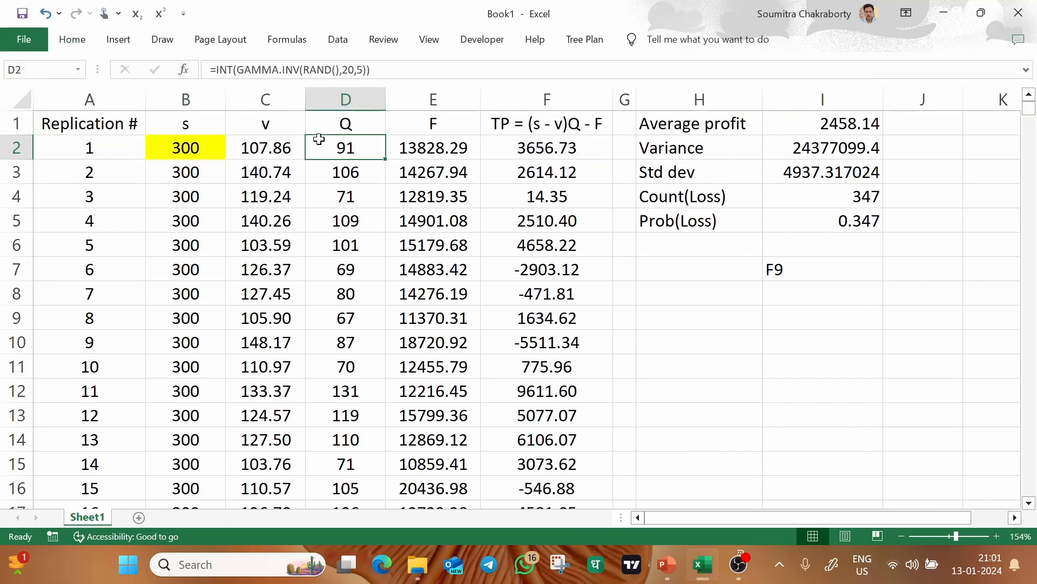
- Clear the F9 note from cell I7
{"action": "left_click", "coordinate": [815, 269]}
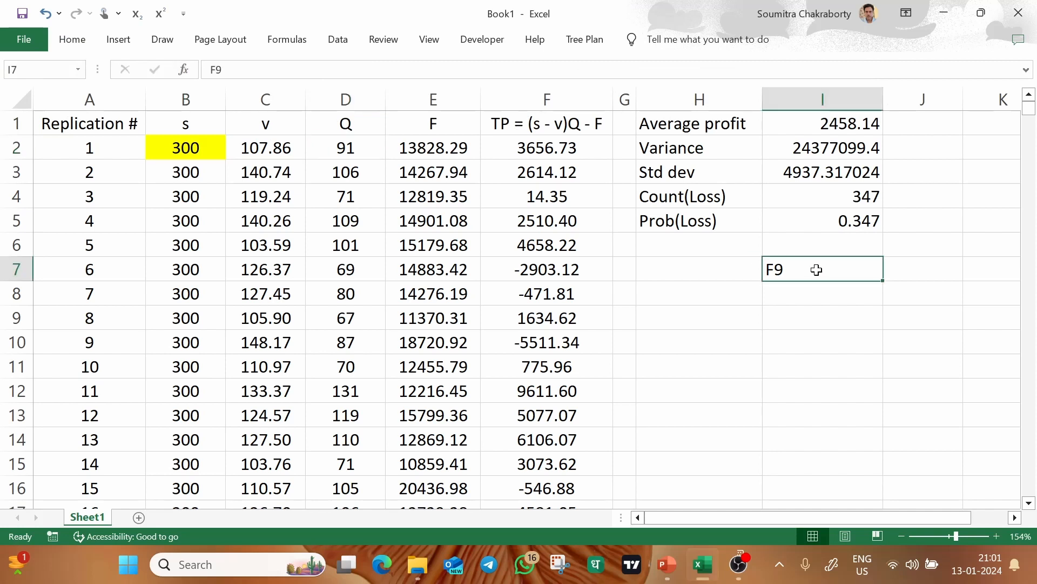
{"action": "key", "text": "F9"}
{"action": "left_click", "coordinate": [711, 274]}
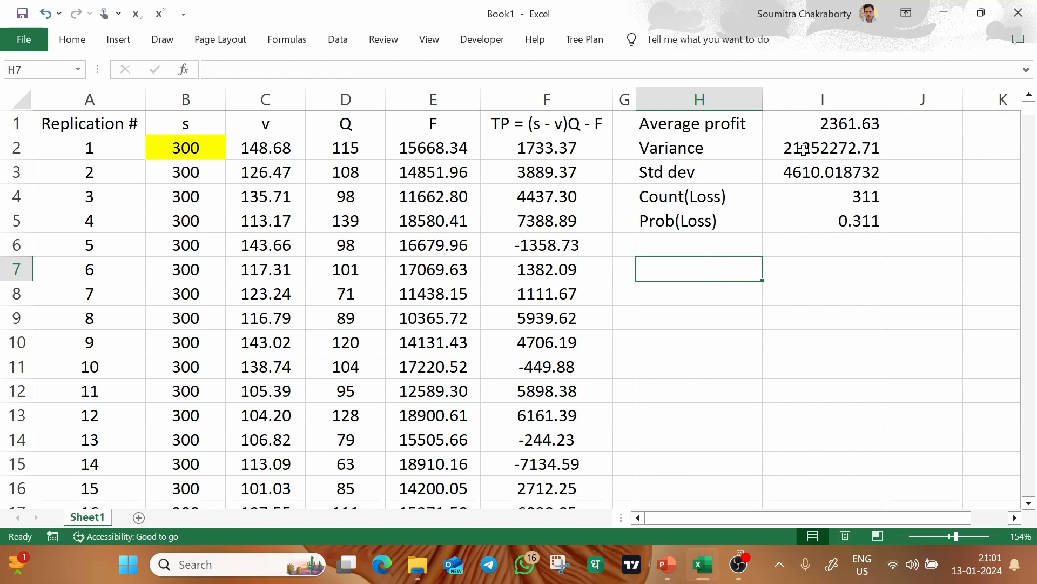
- Inspect the fixed cost formula in E2, the quantity formula in D2, the price in B2 and the average profit formula in I1
{"action": "left_click", "coordinate": [831, 121]}
{"action": "left_click", "coordinate": [770, 263]}
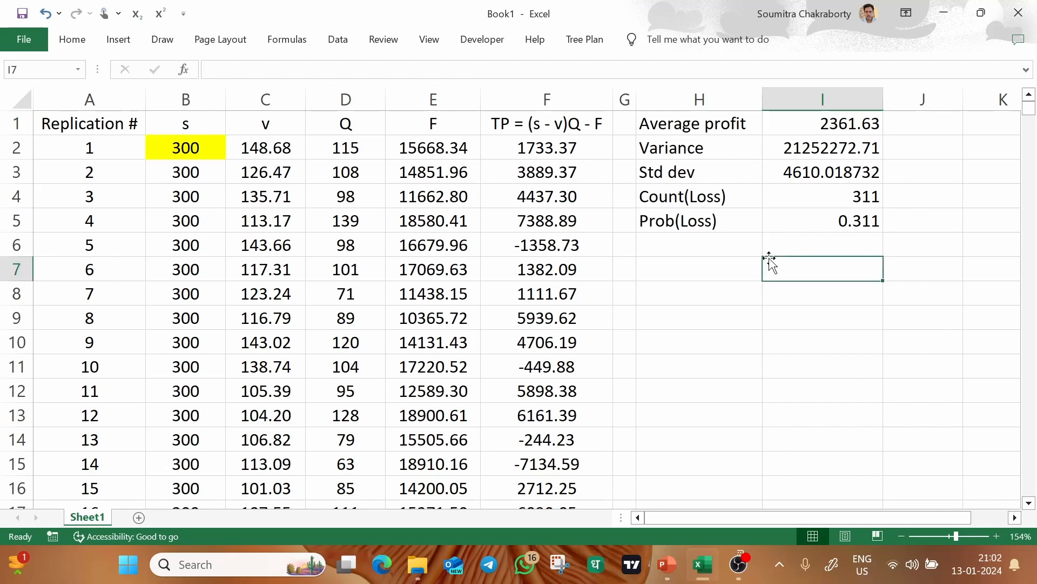
{"action": "left_click", "coordinate": [405, 143]}
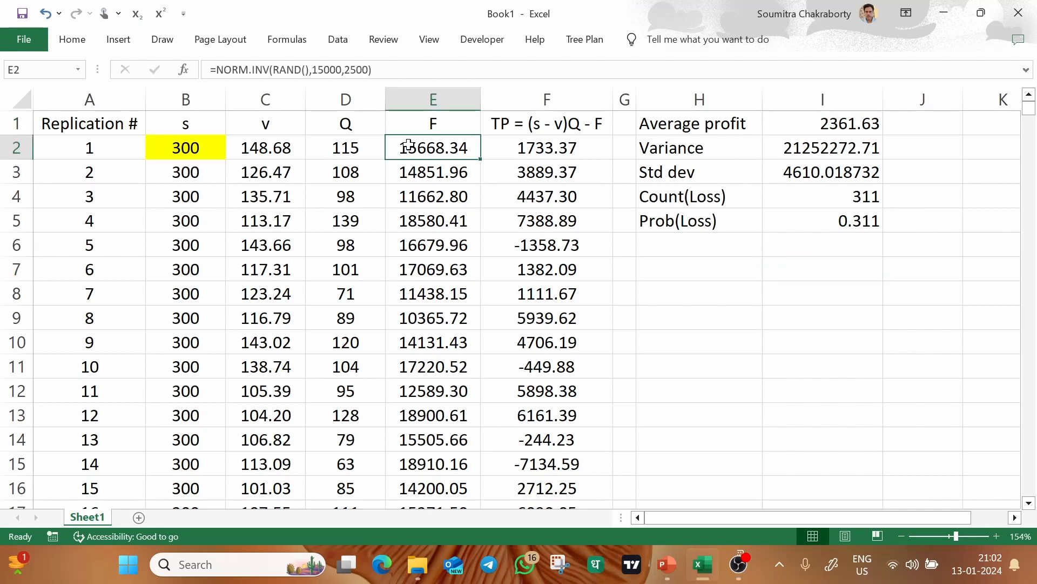
{"action": "left_click", "coordinate": [346, 147]}
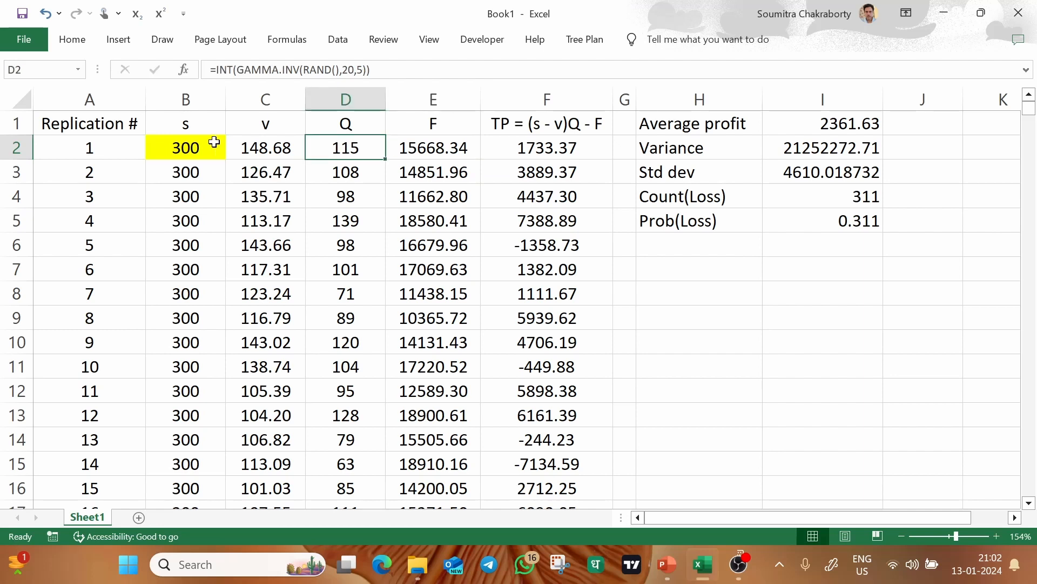
{"action": "left_click", "coordinate": [188, 125]}
{"action": "left_click", "coordinate": [192, 146]}
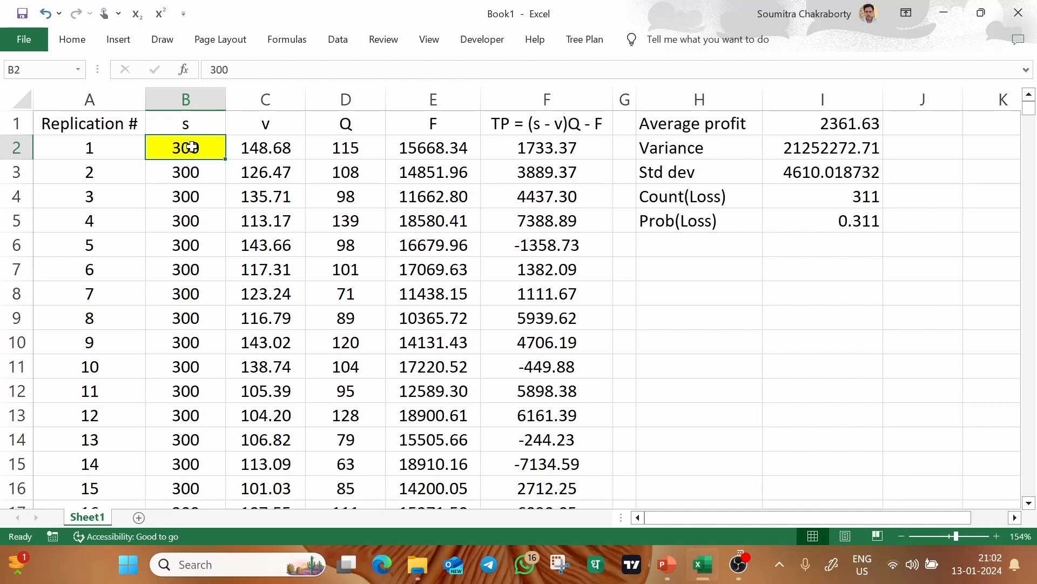
{"action": "left_click", "coordinate": [828, 124]}
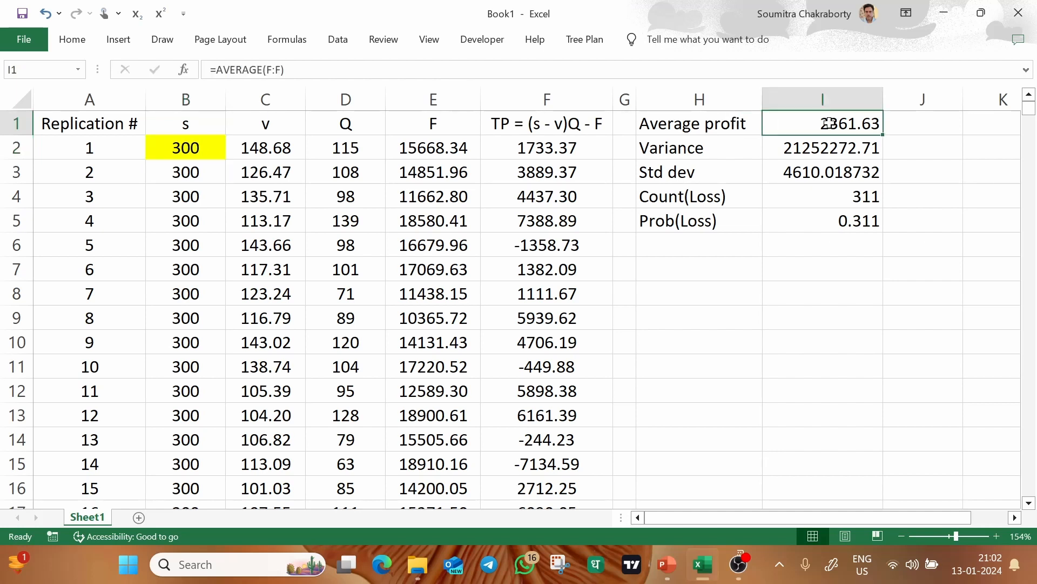
- Set the selling price in B2 to 400 and then to 500 to compare the effect on profit and loss probability
{"action": "left_click", "coordinate": [185, 147]}
{"action": "type", "text": "400"}
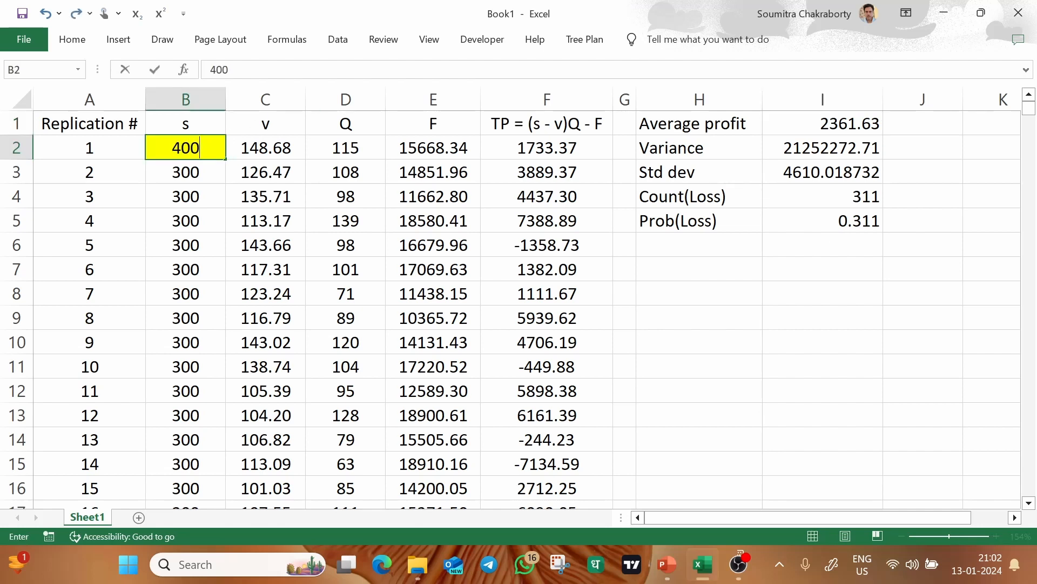
{"action": "key", "text": "Return"}
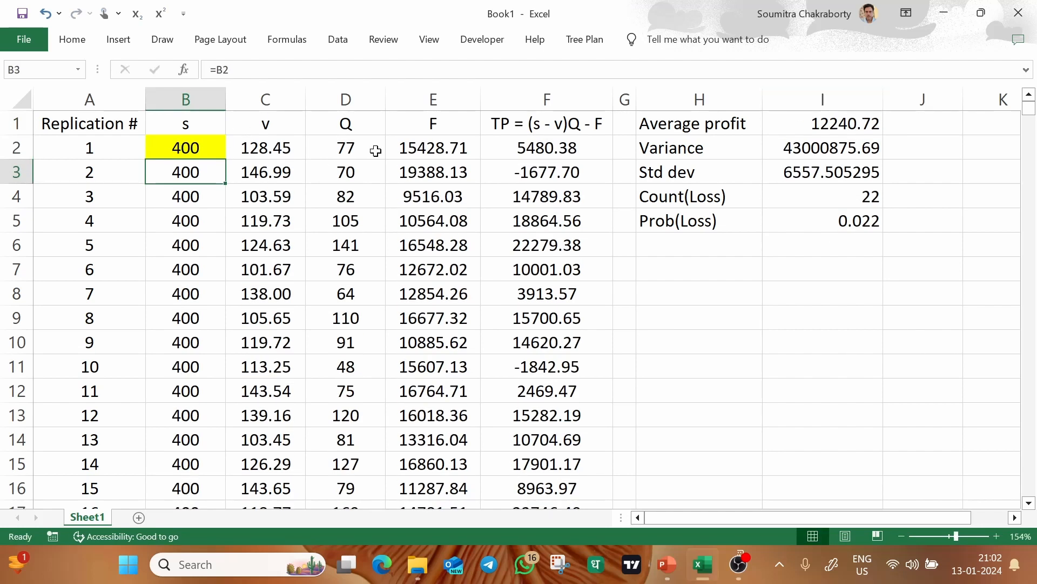
{"action": "left_click", "coordinate": [182, 155]}
{"action": "type", "text": "500"}
{"action": "key", "text": "Return"}
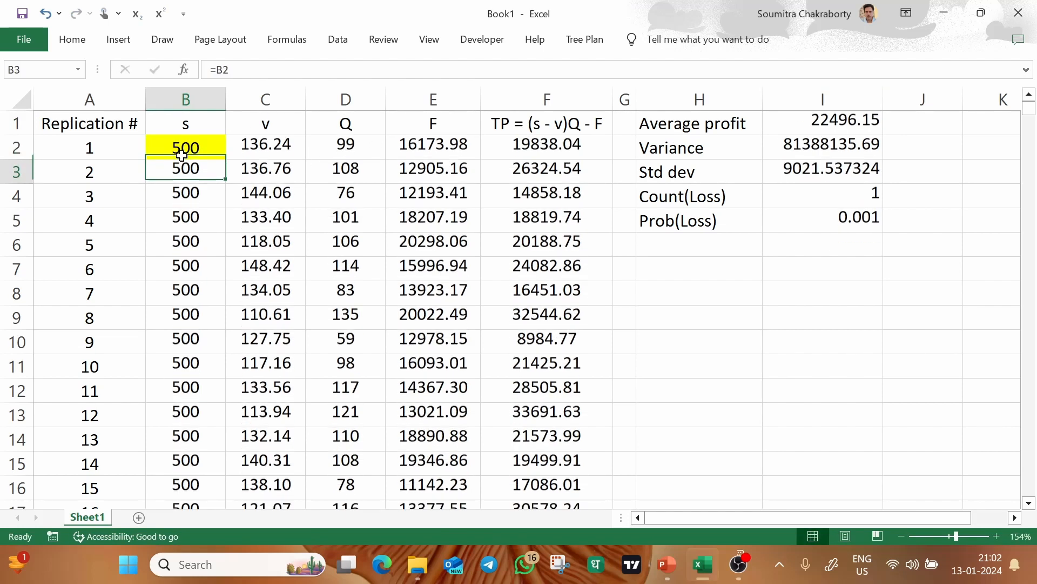
- Set the selling price in B2 back to 300
{"action": "left_click", "coordinate": [181, 155]}
{"action": "type", "text": "300"}
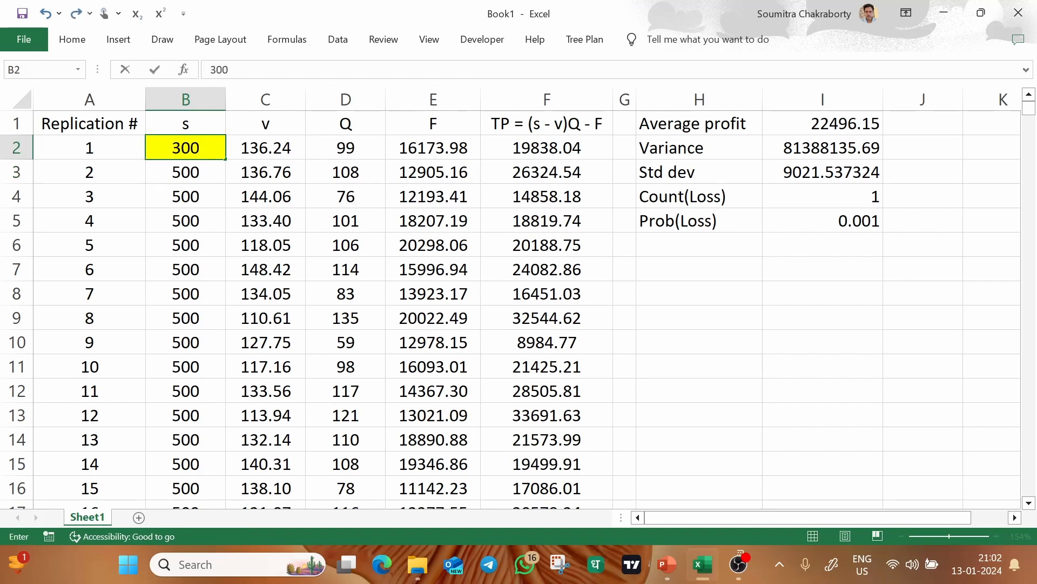
{"action": "key", "text": "Return"}
{"action": "left_click", "coordinate": [812, 314]}
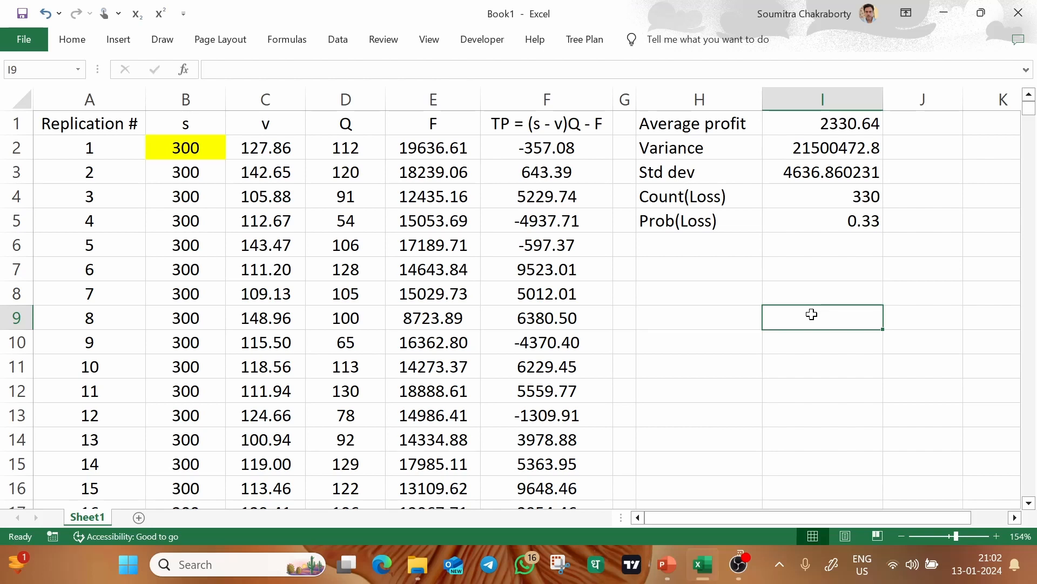
- Examine the selling price input in B2 and the quantity formula in D2
{"action": "left_click", "coordinate": [693, 261]}
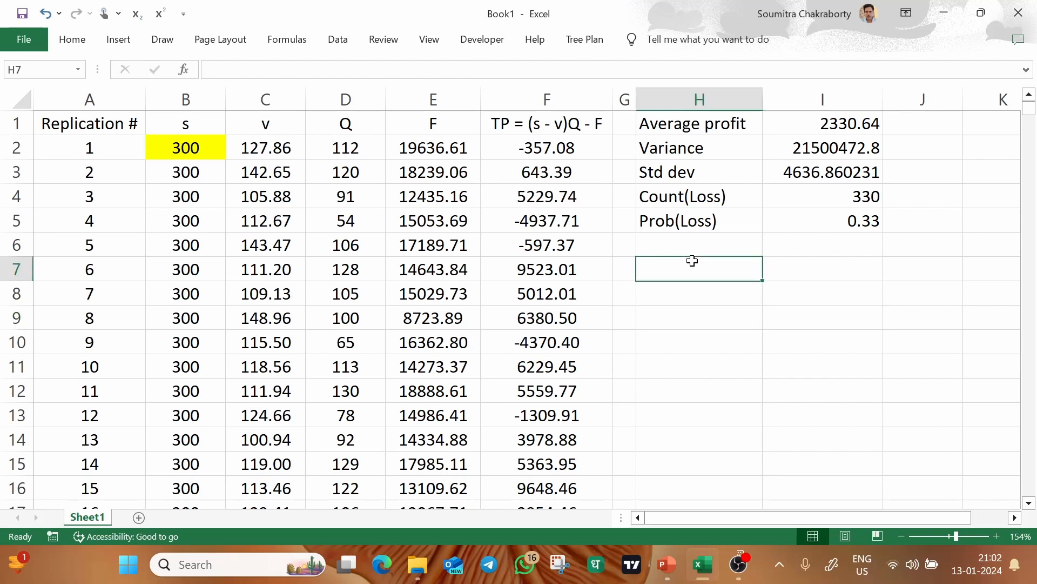
{"action": "left_click", "coordinate": [356, 130]}
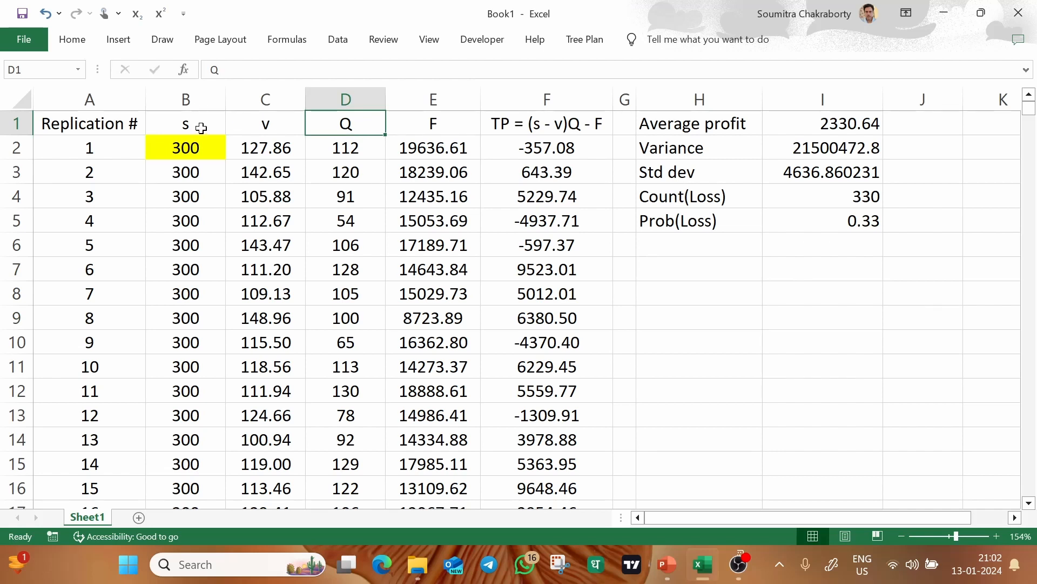
{"action": "left_click", "coordinate": [179, 153]}
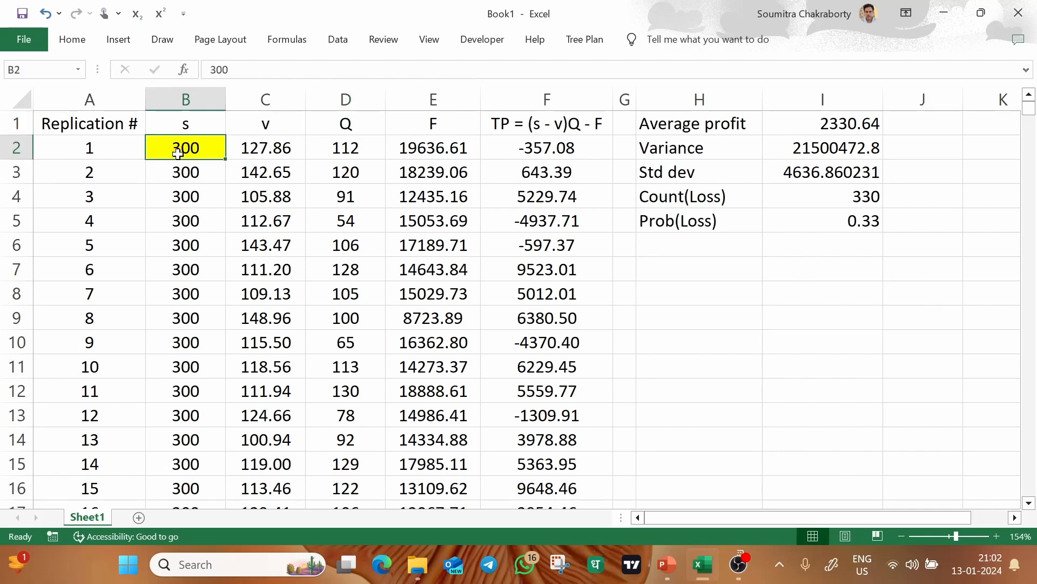
{"action": "left_click", "coordinate": [367, 156]}
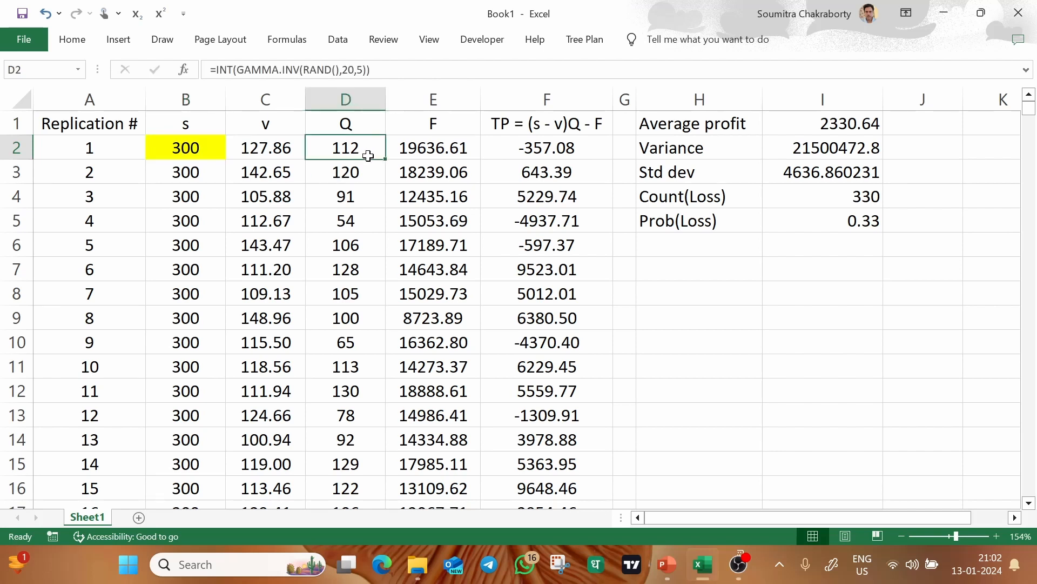